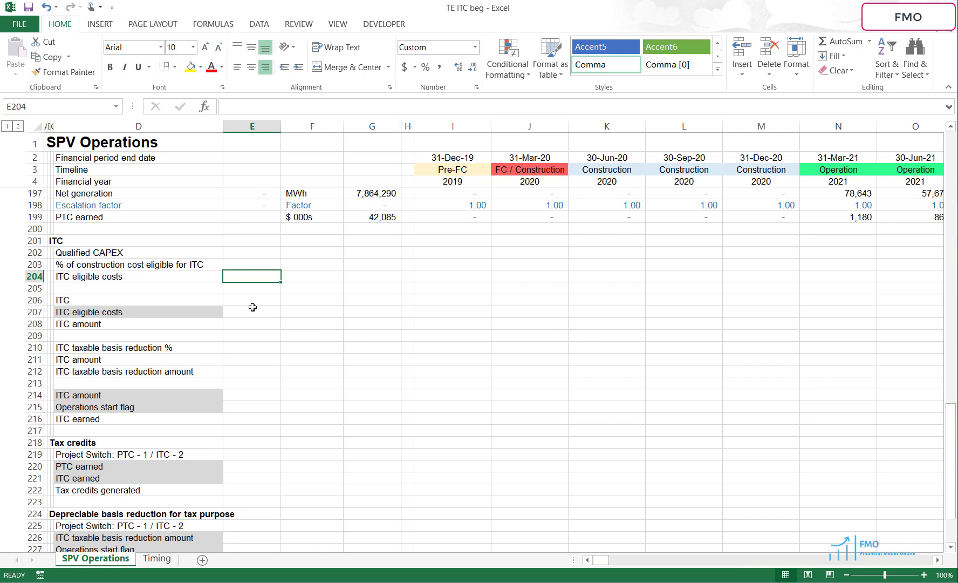
Point out the ITC section at row 201 and the basis reduction amount at row 212.
click(36, 240)
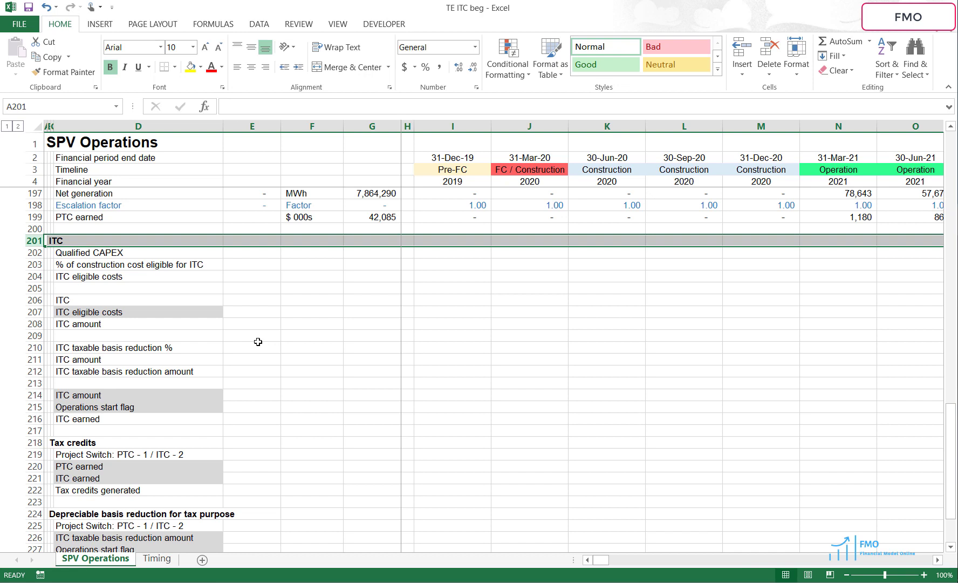
scroll(258, 342, down, 1)
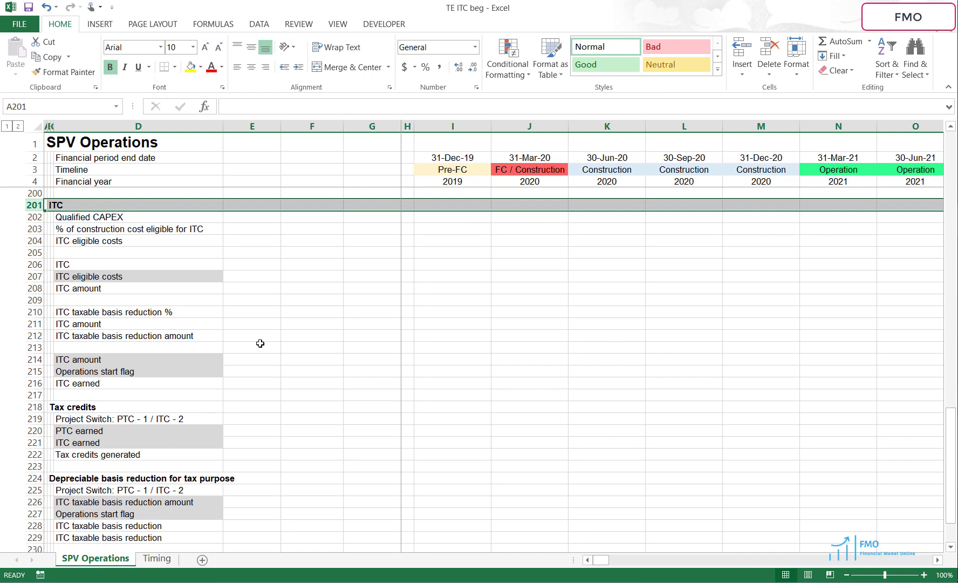
click(36, 336)
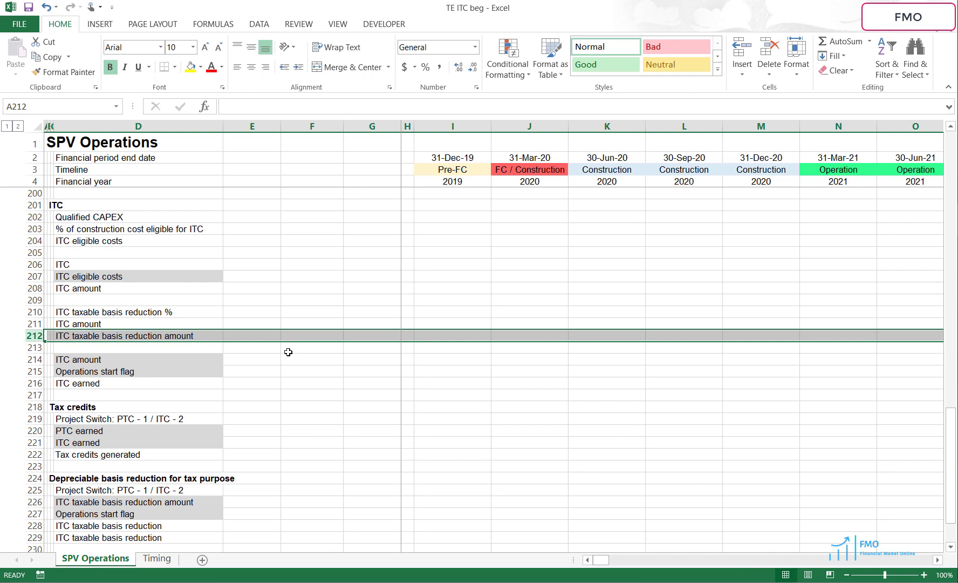
scroll(288, 351, up, 1)
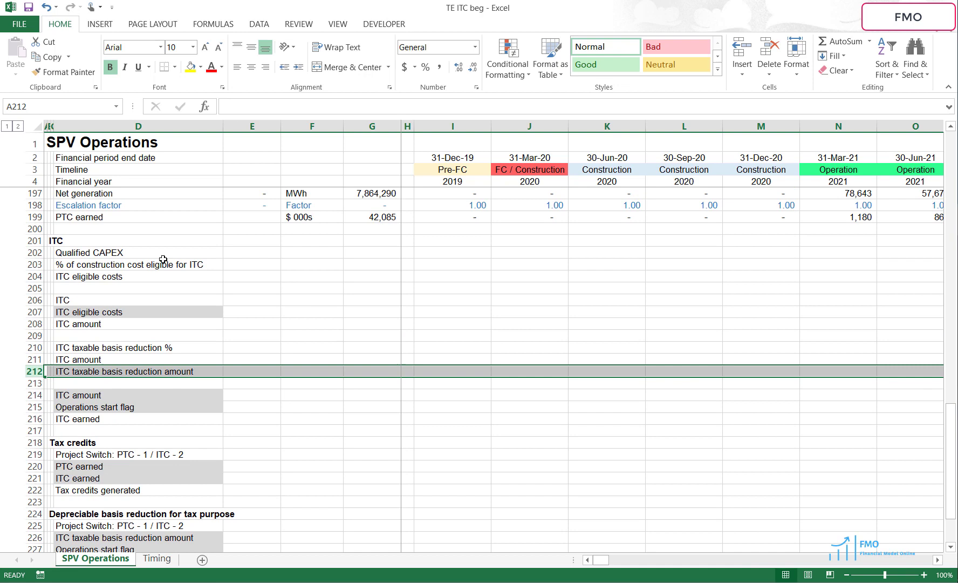
Enter Qualified CAPEX of 120,000 in E202 with yellow fill and a $ 000s label in F202.
click(163, 254)
click(240, 254)
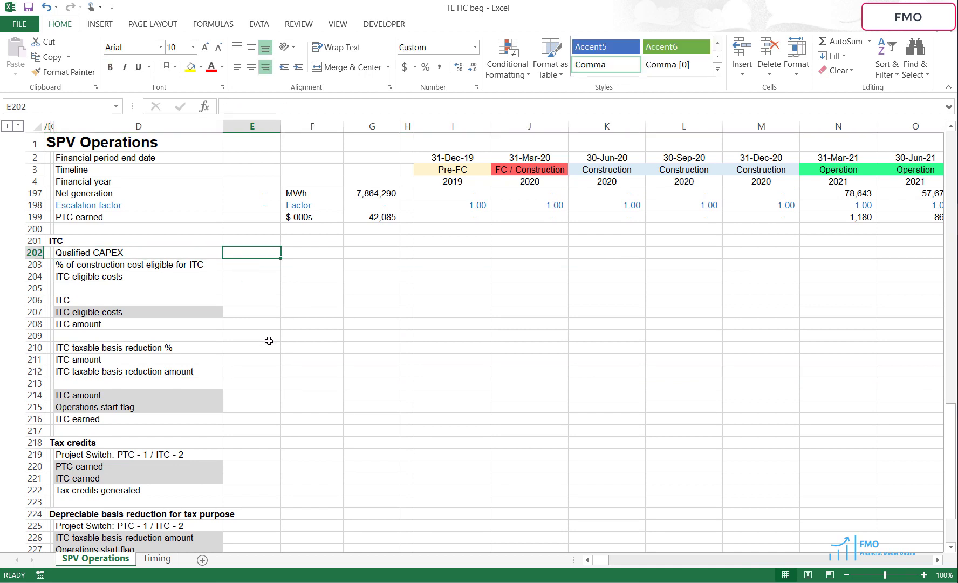
text(1200000)
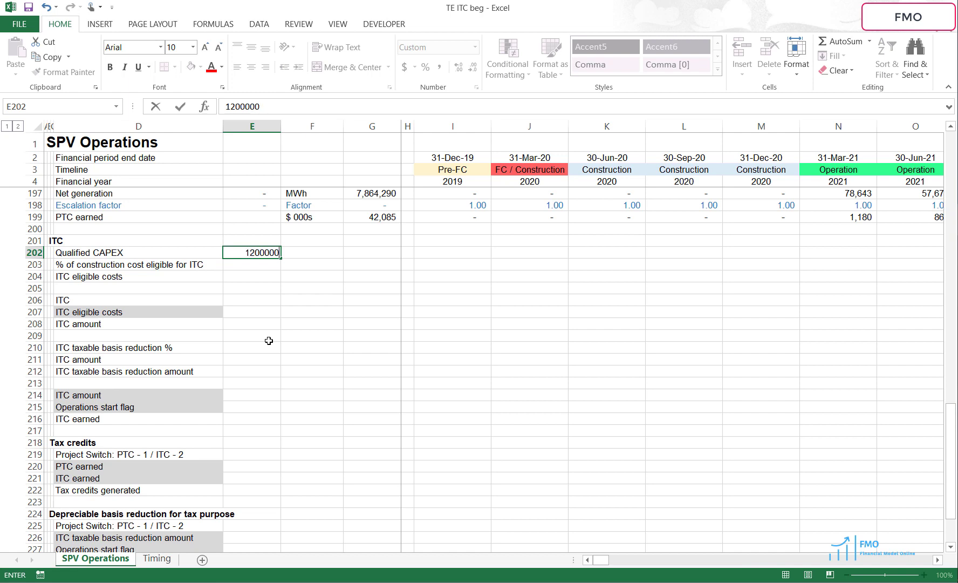
key(BackSpace)
key(ctrl+Return)
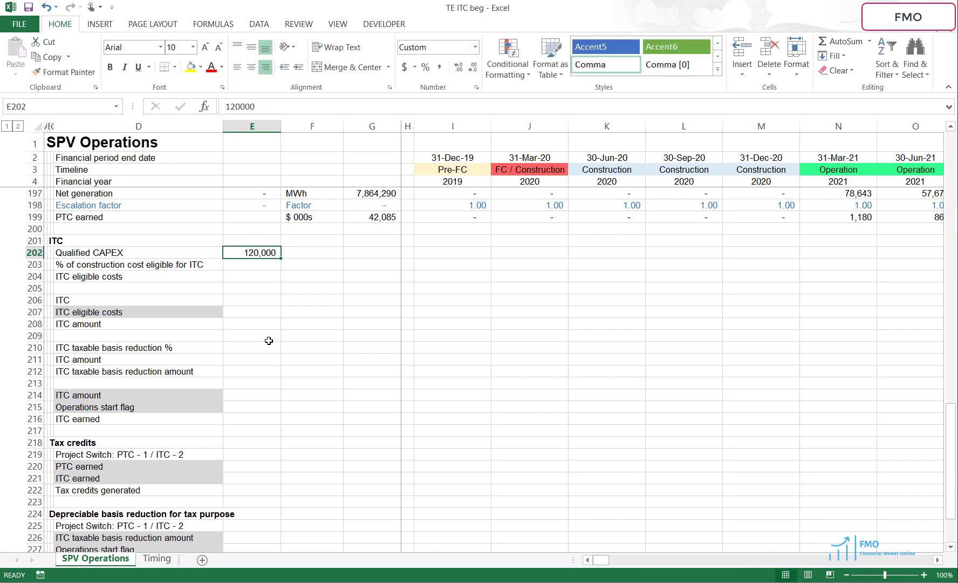
key(alt)
key(h)
key(h)
key(Up)
key(Up)
key(Up)
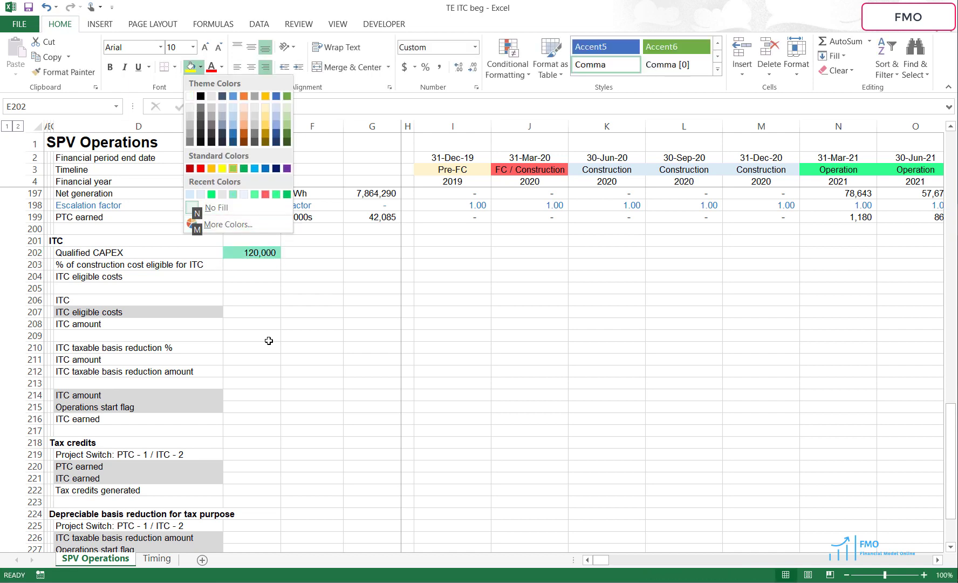
key(Left)
key(Return)
key(Right)
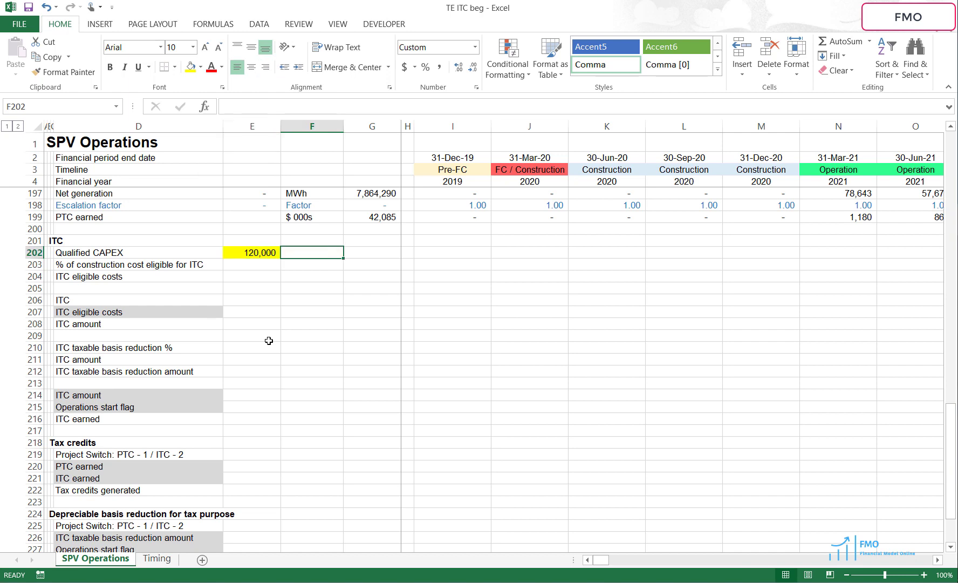
text($ 000s)
key(Return)
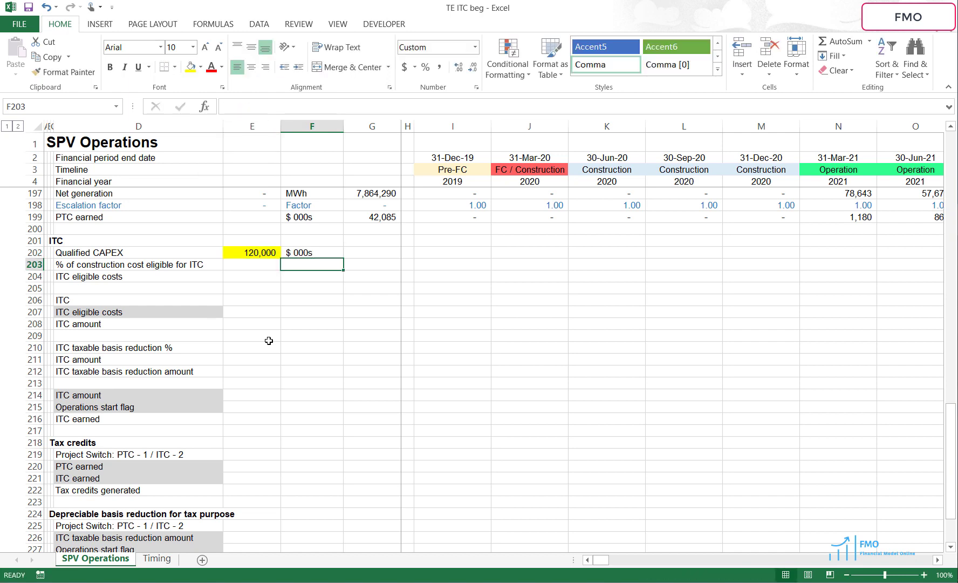
Enter the 80% ITC-eligible share in E203, formatted as a percentage.
key(Left)
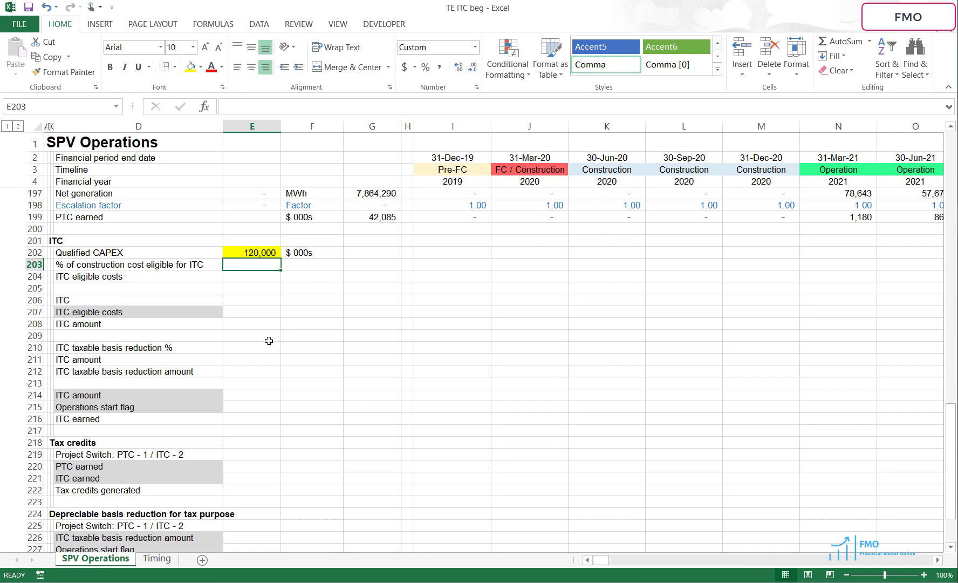
text(80%)
key(Return)
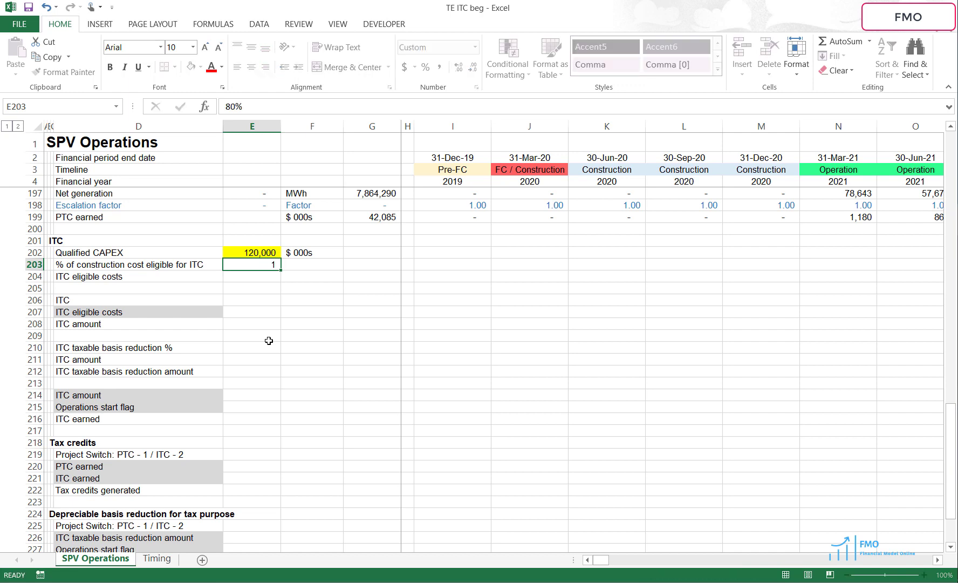
key(Up)
key(alt+h)
key(p)
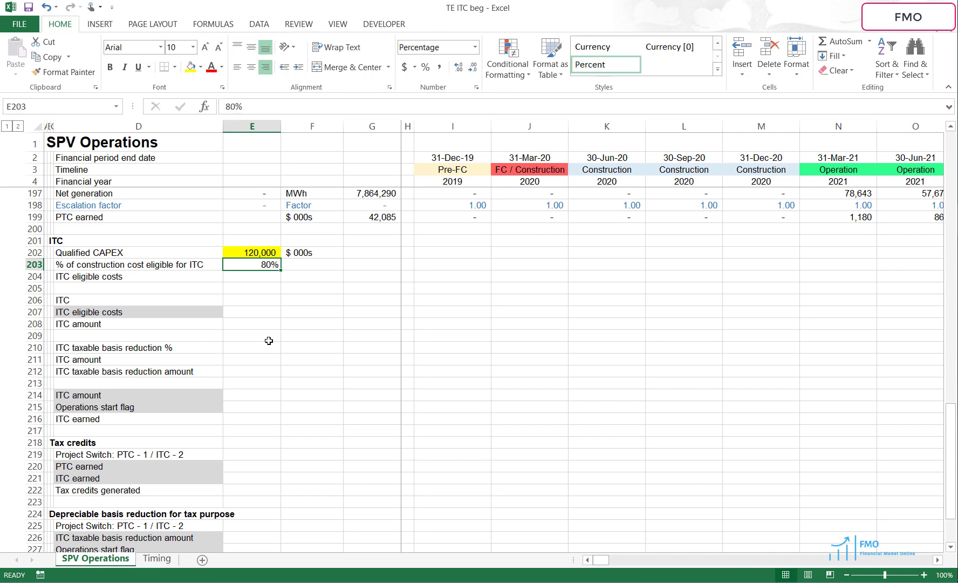
Fill the 80% input in E203 yellow and label it % in F203.
key(alt+h)
key(h)
key(Up)
key(Right)
key(Right)
key(Right)
key(Right)
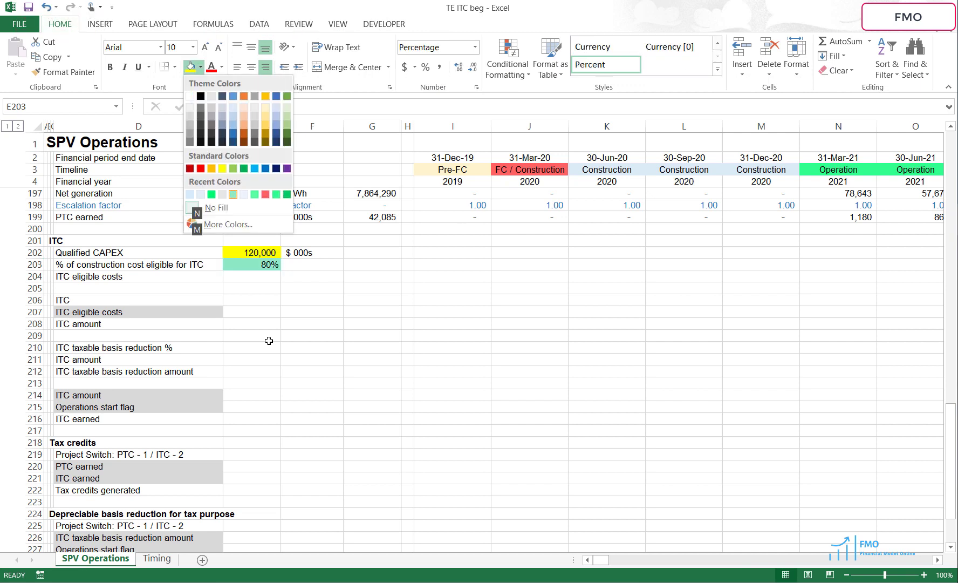
key(Up)
key(Left)
key(Return)
key(Right)
text(%)
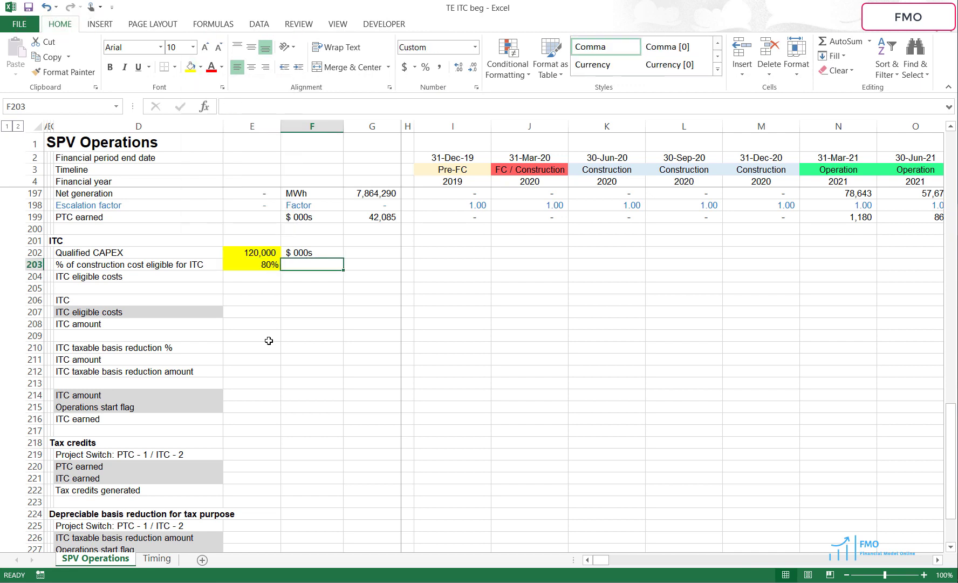
key(Return)
key(Up)
key(Left)
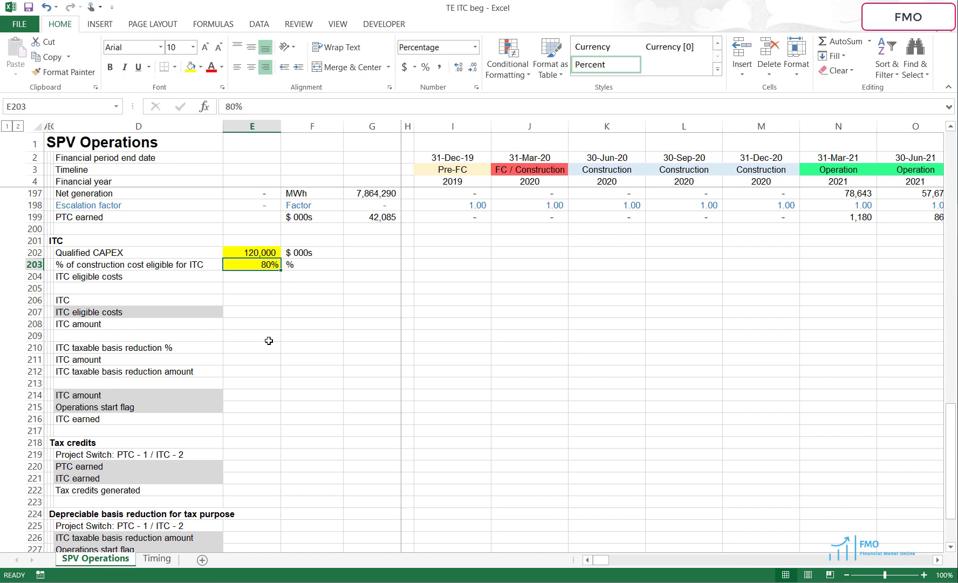
Calculate ITC eligible costs in E204 as =E202*E203 (96,000), labelled $ 000s.
key(Down)
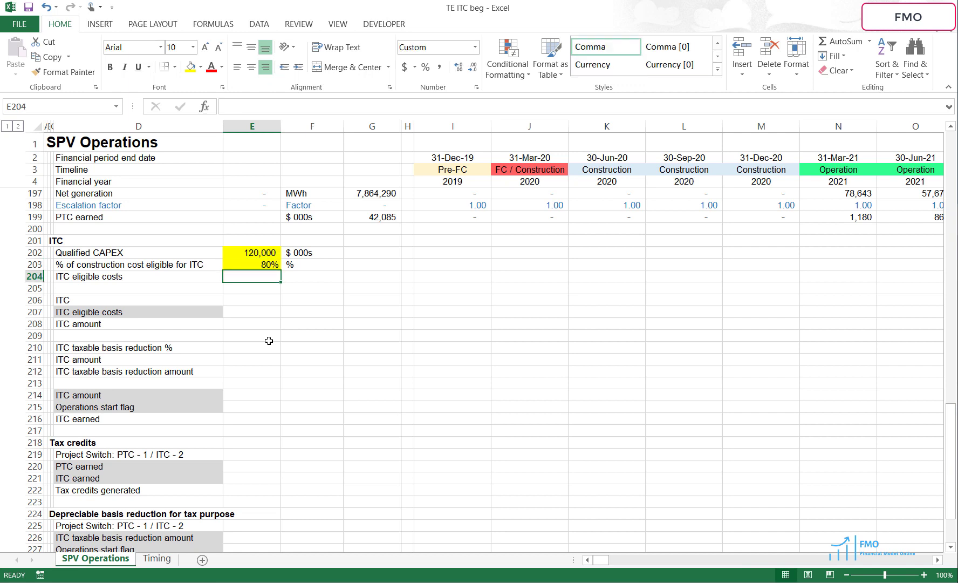
text(=)
key(Up)
key(Up)
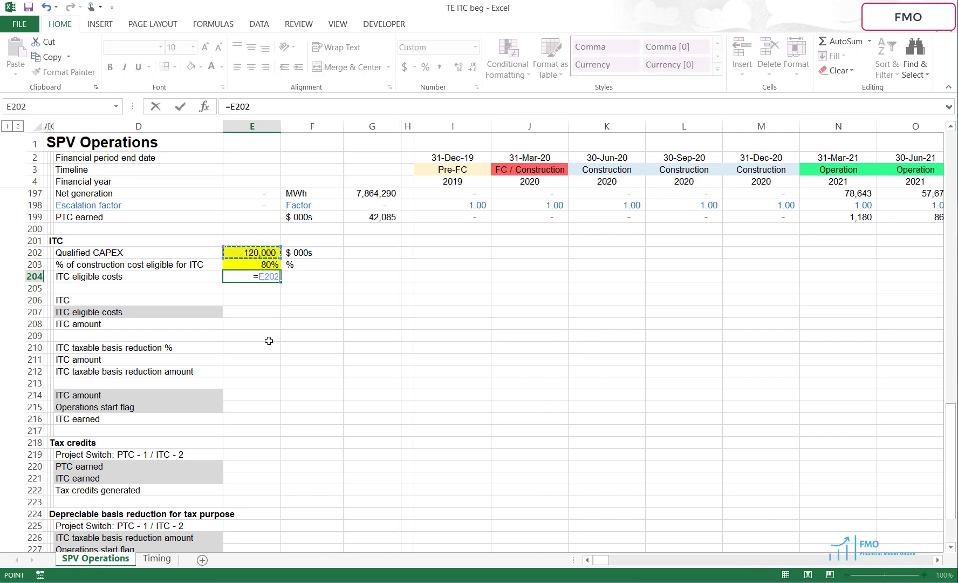
text(*)
key(Up)
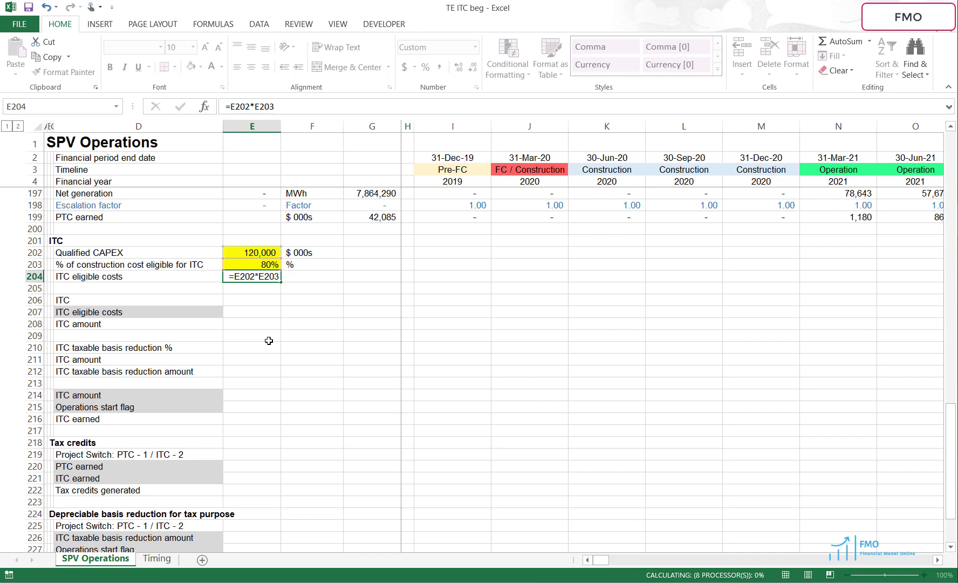
key(ctrl+Return)
key(Right)
text($ 000s)
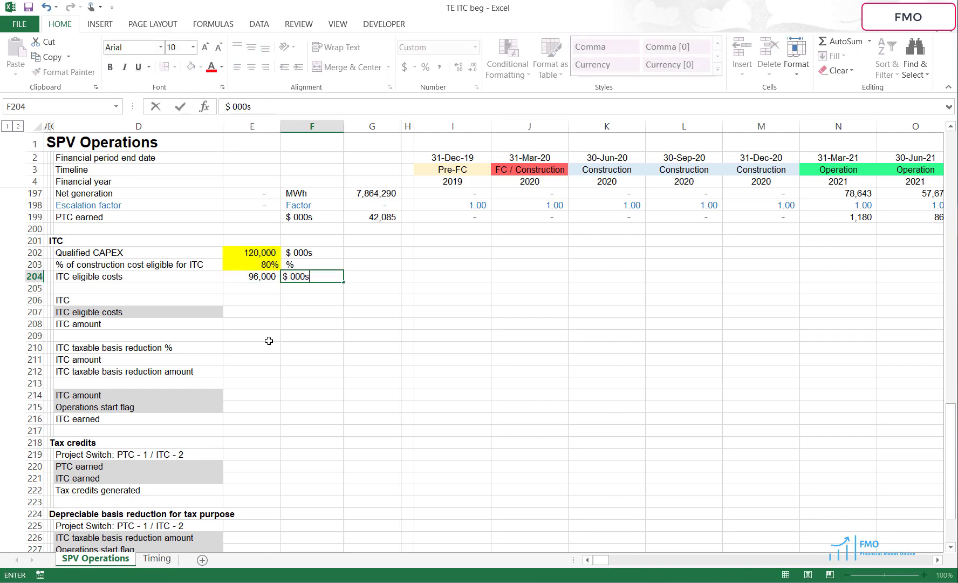
key(Return)
Enter a 30% ITC rate in E206 as a yellow percentage input labelled %.
key(Left)
key(Left)
key(Down)
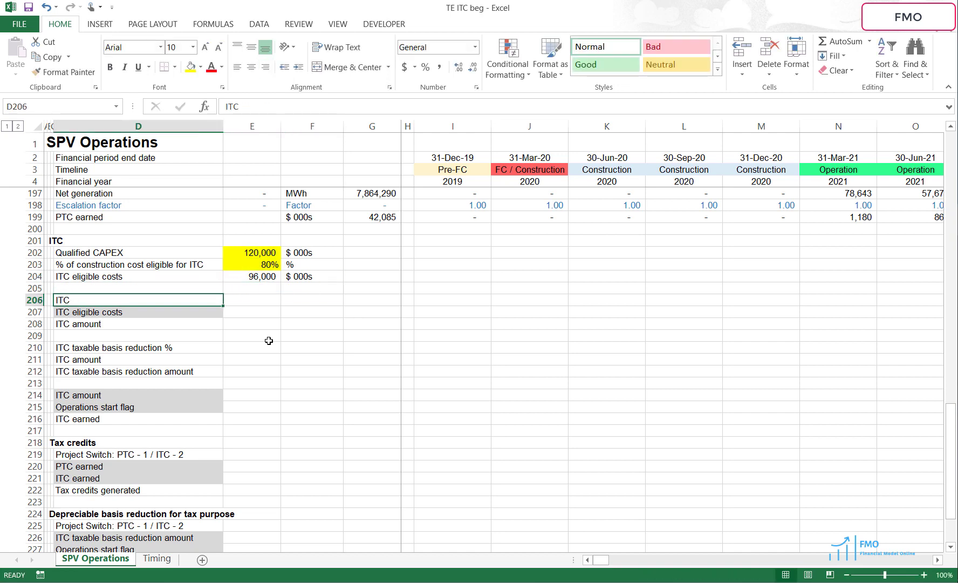
key(Right)
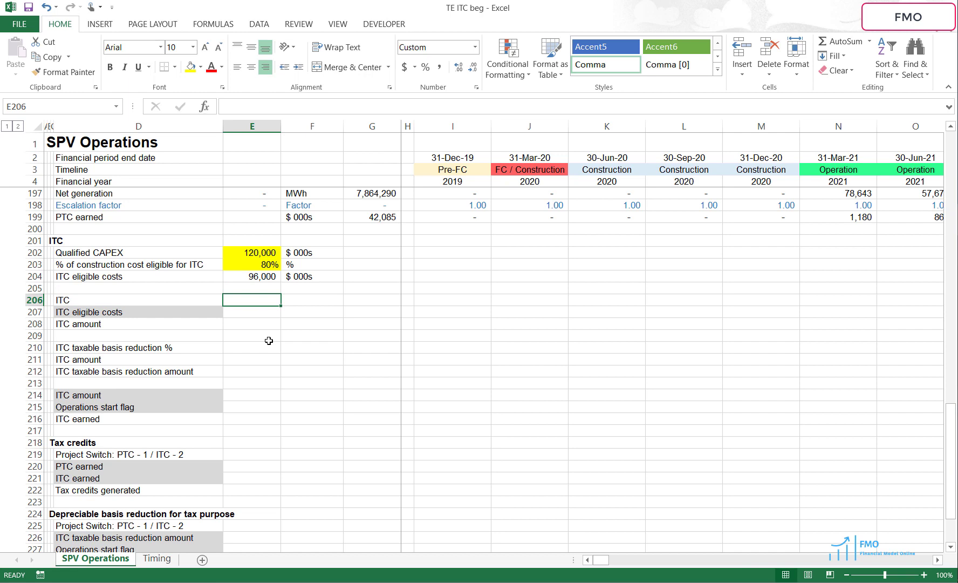
text(30)
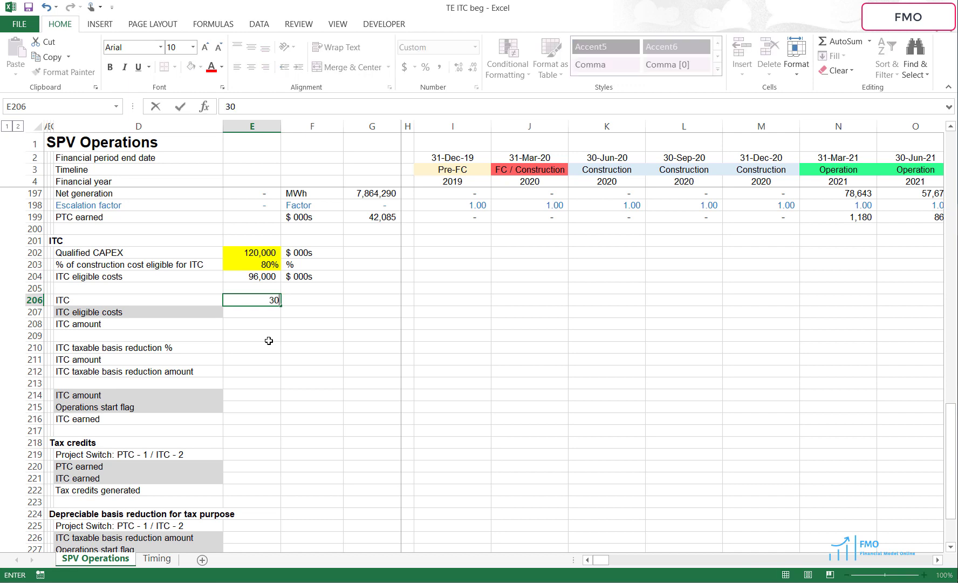
text(%)
key(Return)
key(Up)
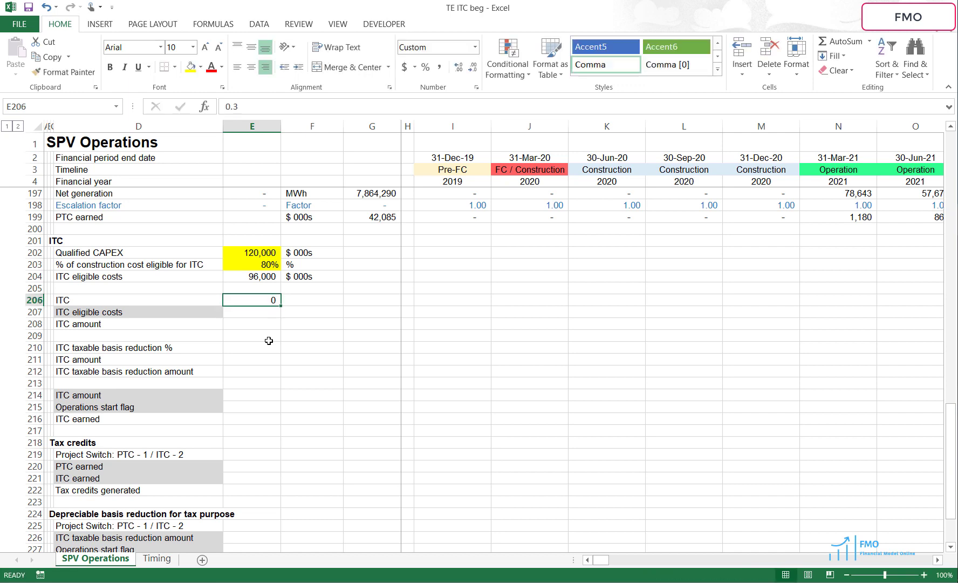
key(alt)
key(ctrl+shift+5)
key(alt)
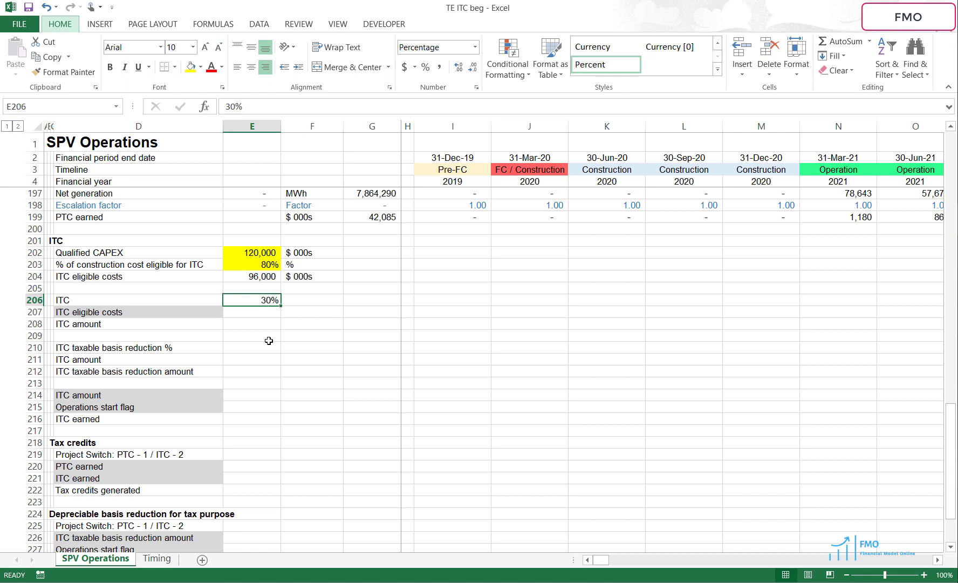
key(h)
key(h)
key(Up)
key(Left)
key(Return)
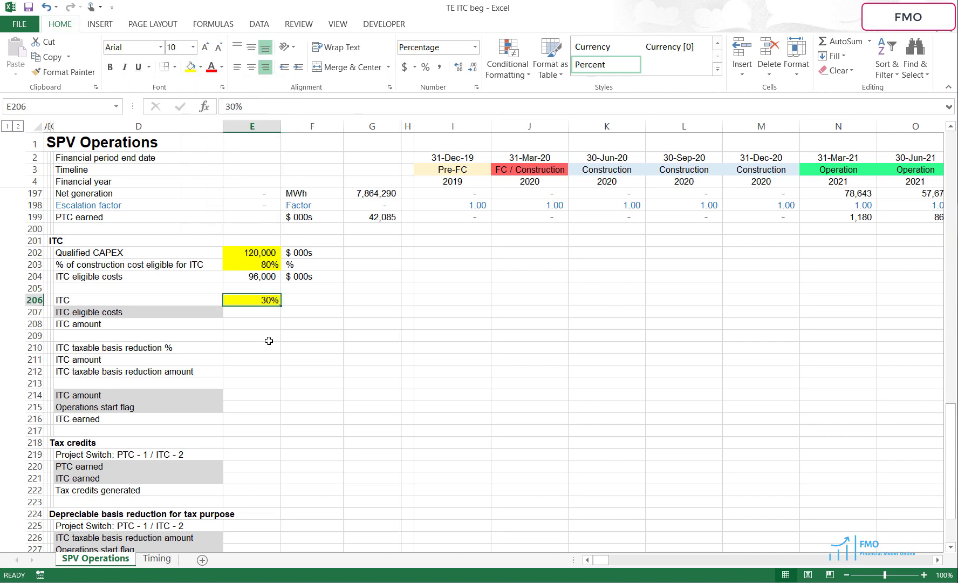
key(Right)
text(%)
key(Return)
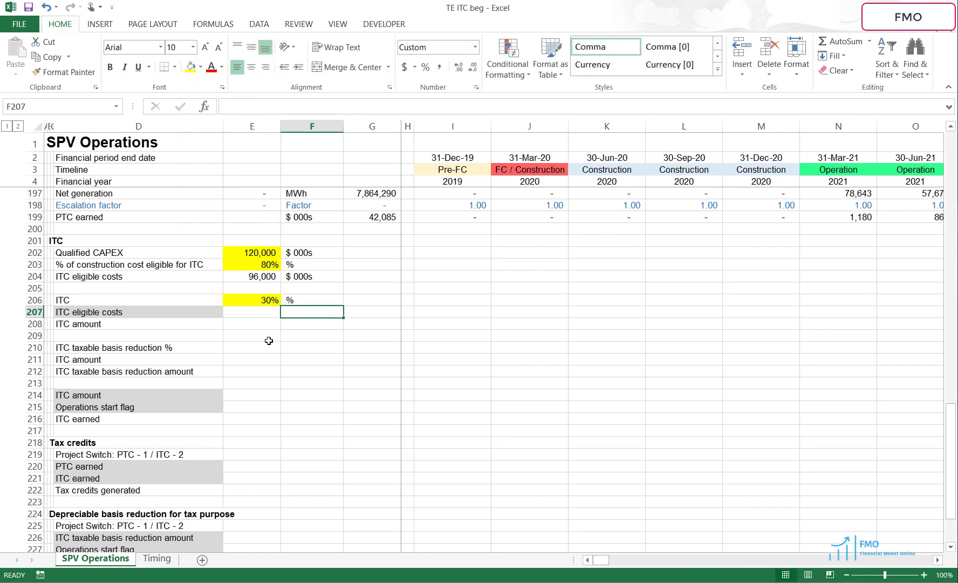
Link D207:F207 to the ITC eligible costs row with the row-locked formula =D$204.
key(Left)
key(Left)
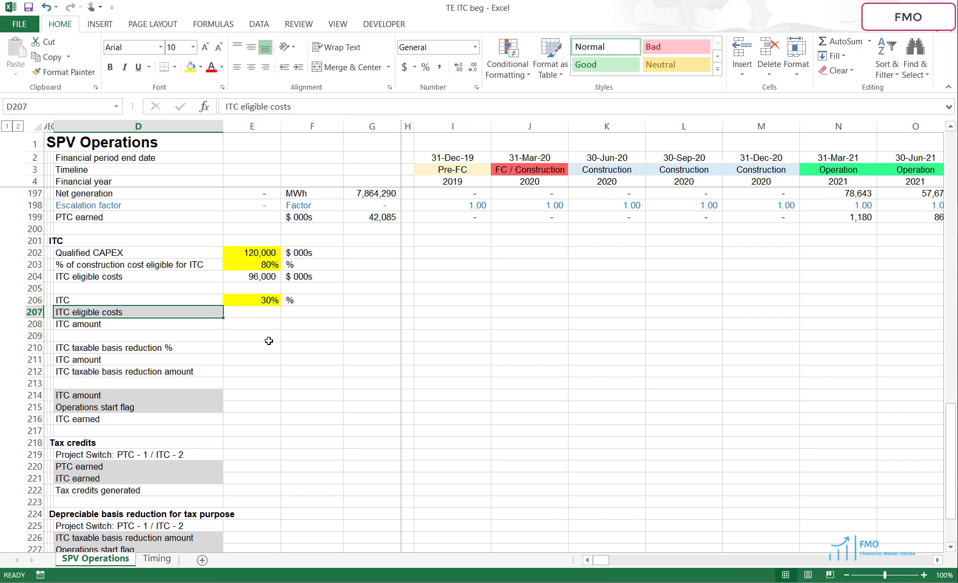
key(Up)
key(Up)
key(Up)
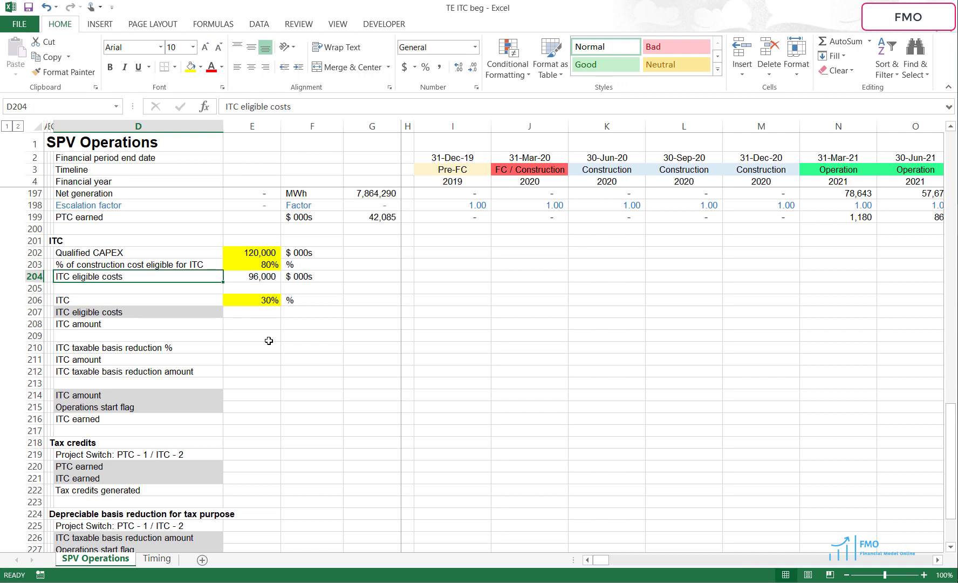
key(ctrl+c)
key(Down)
key(Down)
key(Down)
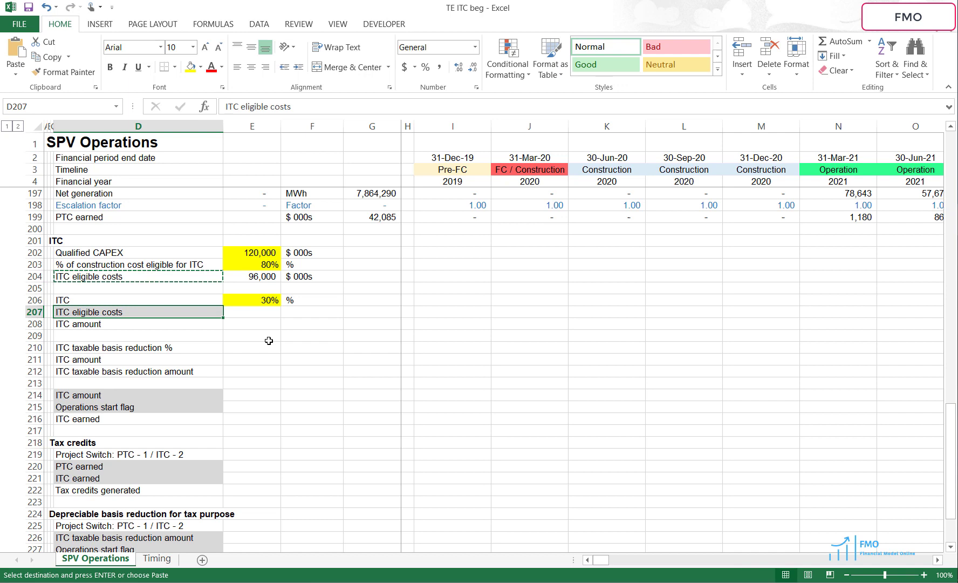
key(ctrl+v)
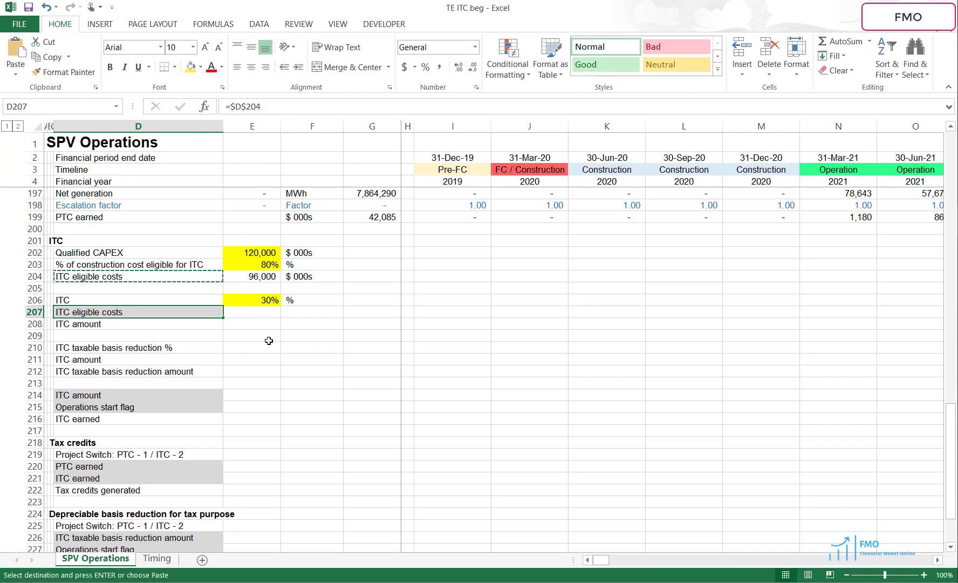
key(F2)
key(F4)
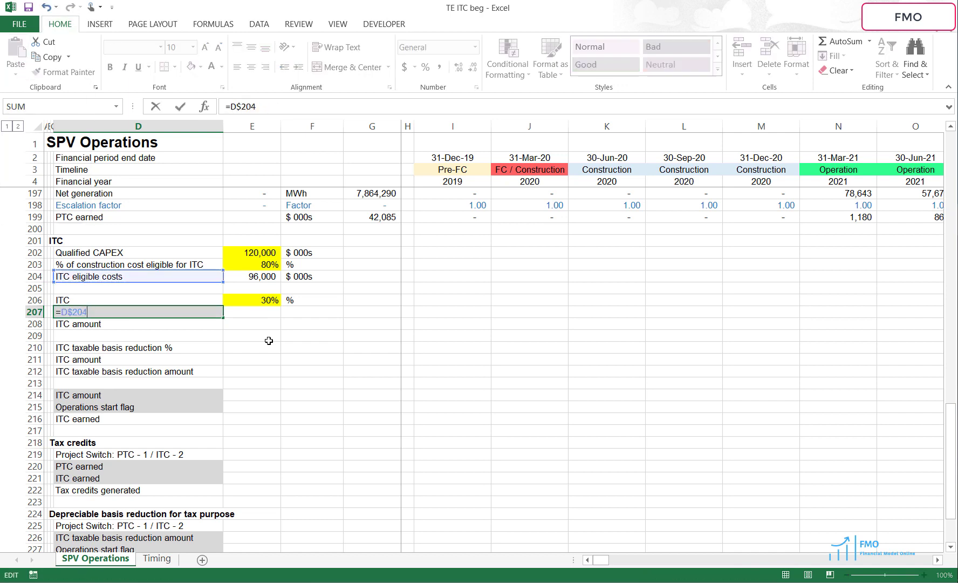
key(ctrl+Return)
key(ctrl+c)
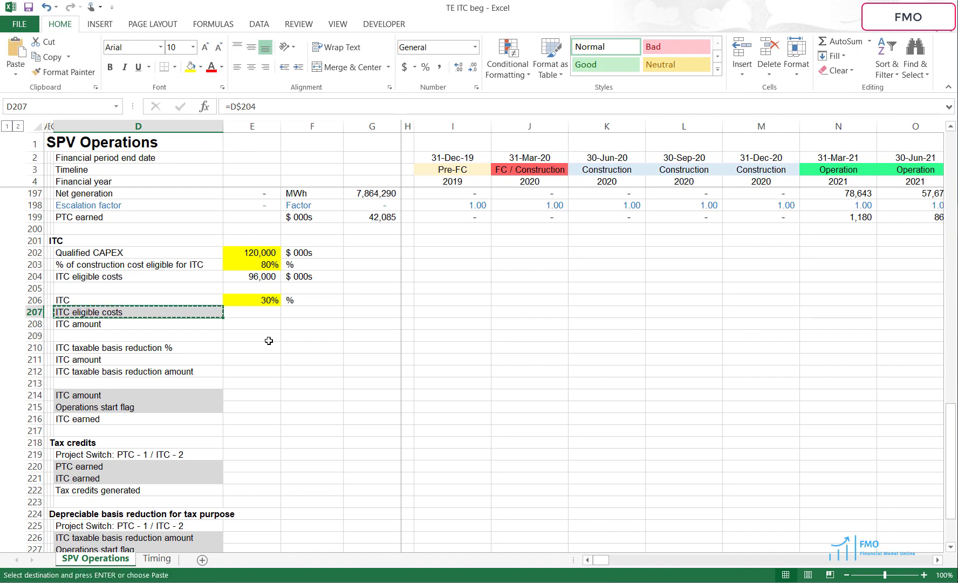
key(shift+Right)
key(shift+Right)
key(ctrl+v)
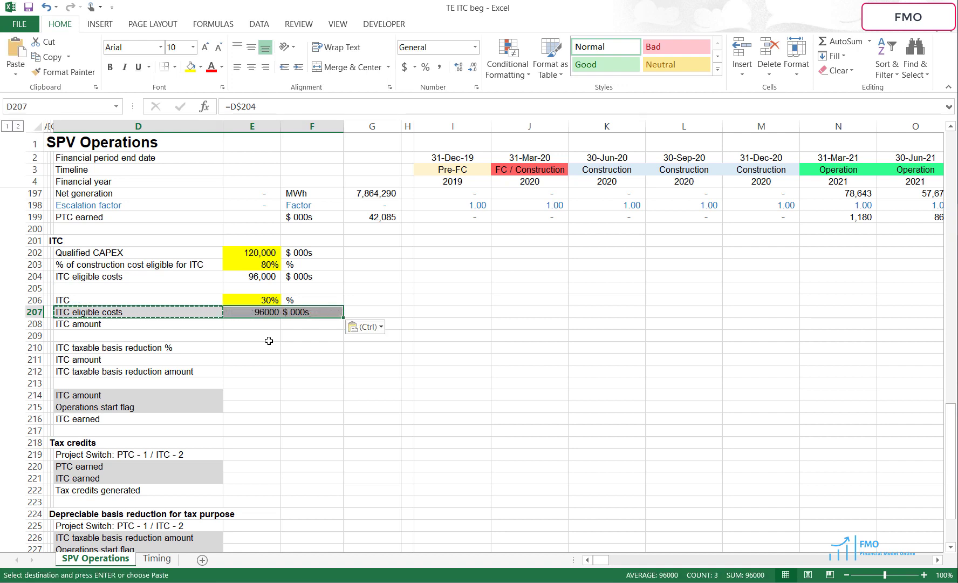
Paste row 204's formats onto row 207 via Paste Special > Formats.
key(Up)
key(Up)
key(Up)
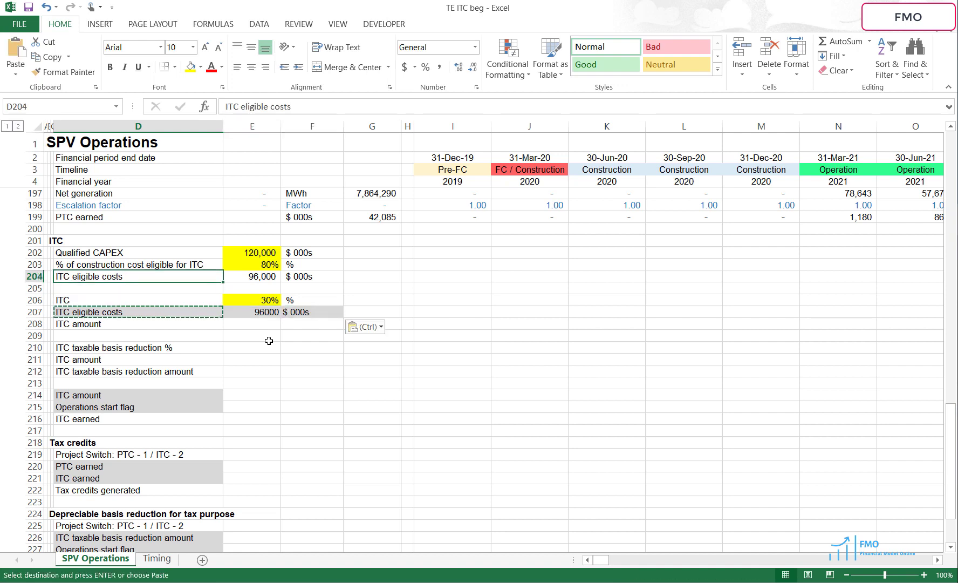
key(shift+space)
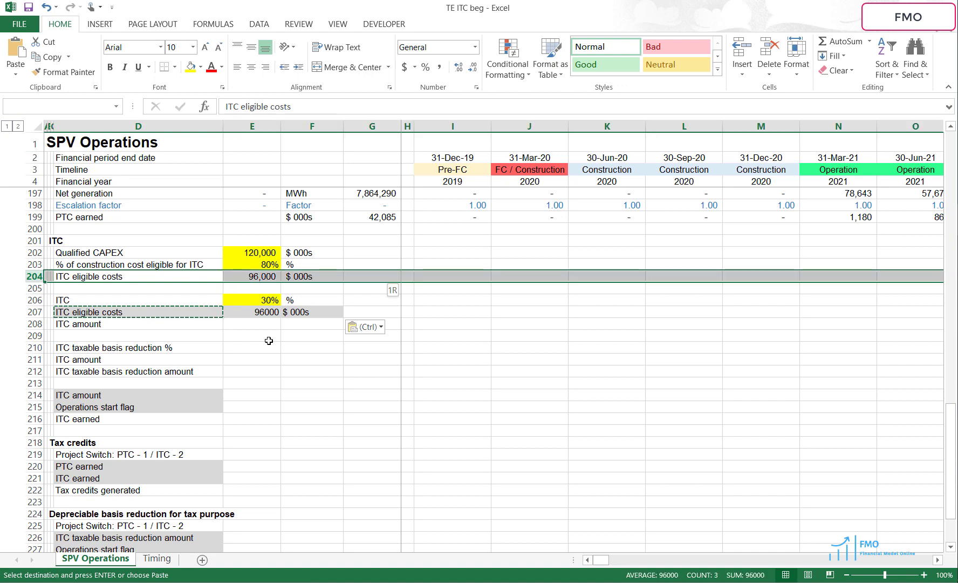
key(ctrl+c)
key(Down)
key(Down)
key(Down)
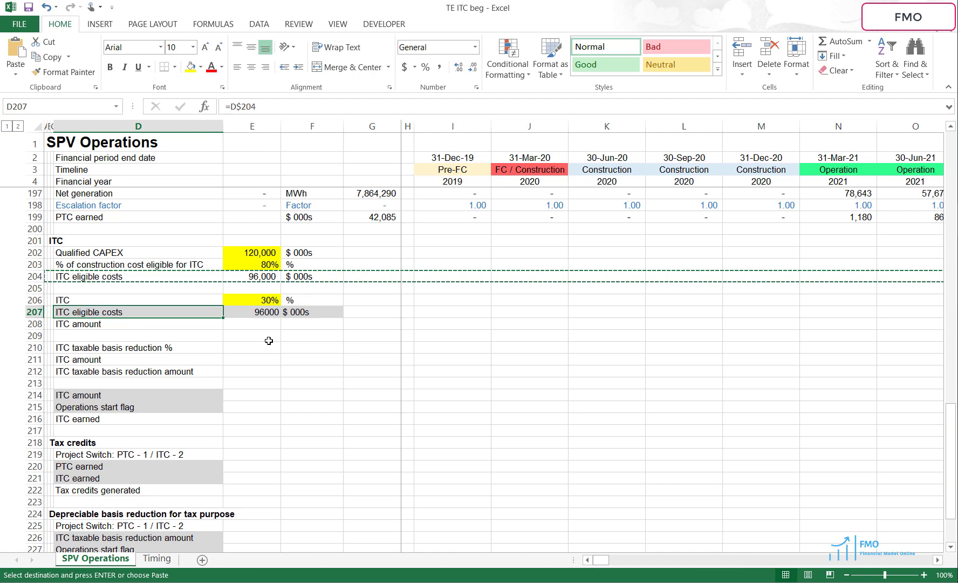
key(shift+space)
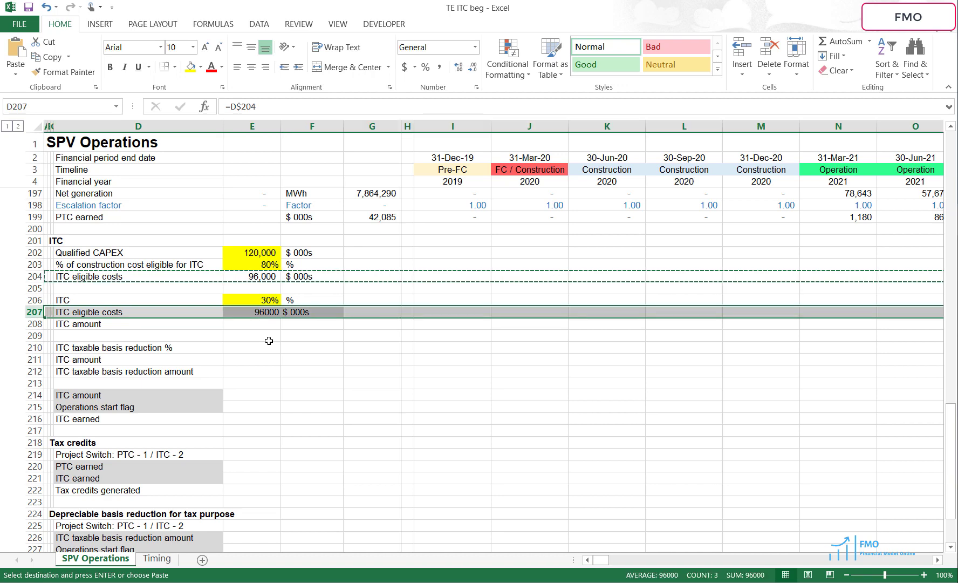
key(alt)
key(e)
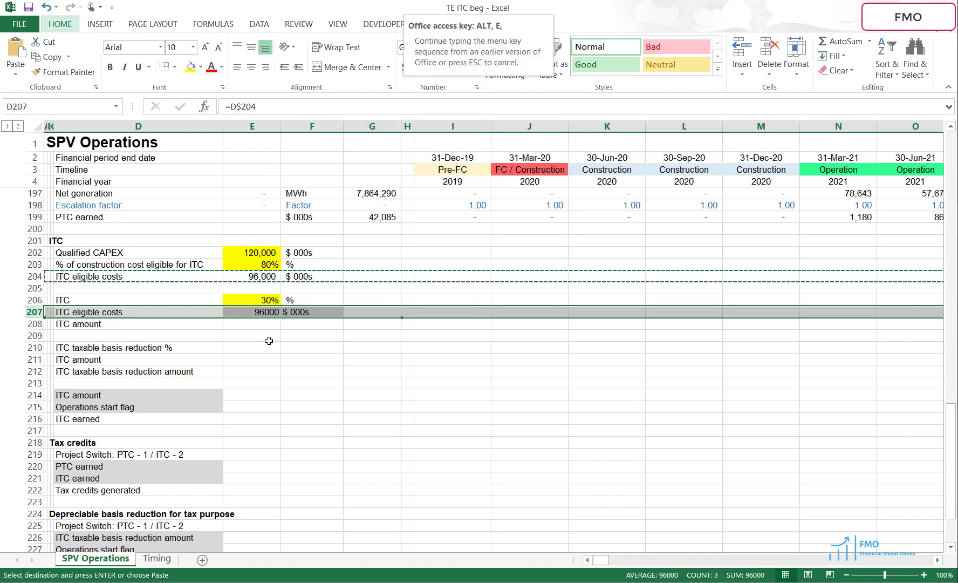
key(s)
key(t)
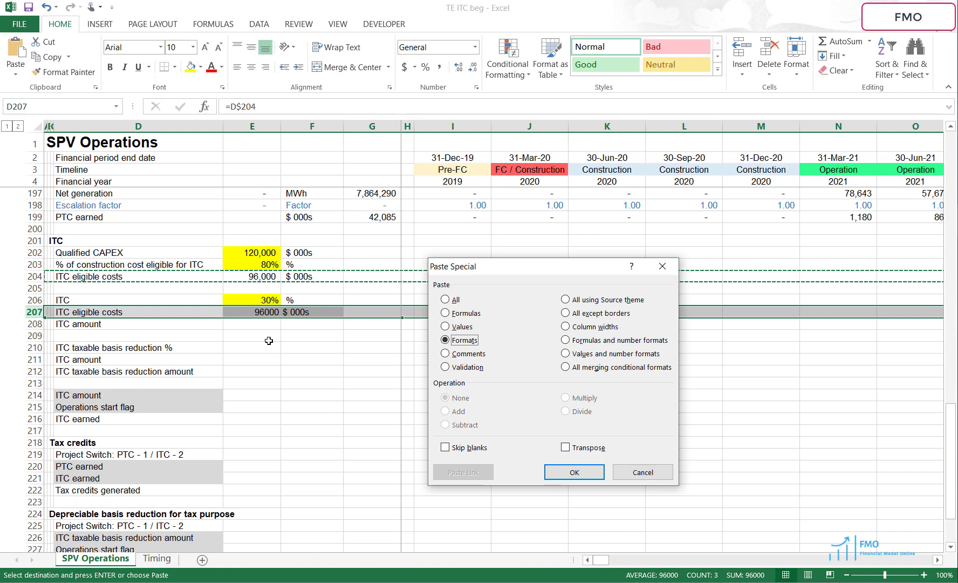
key(Return)
key(Escape)
key(Down)
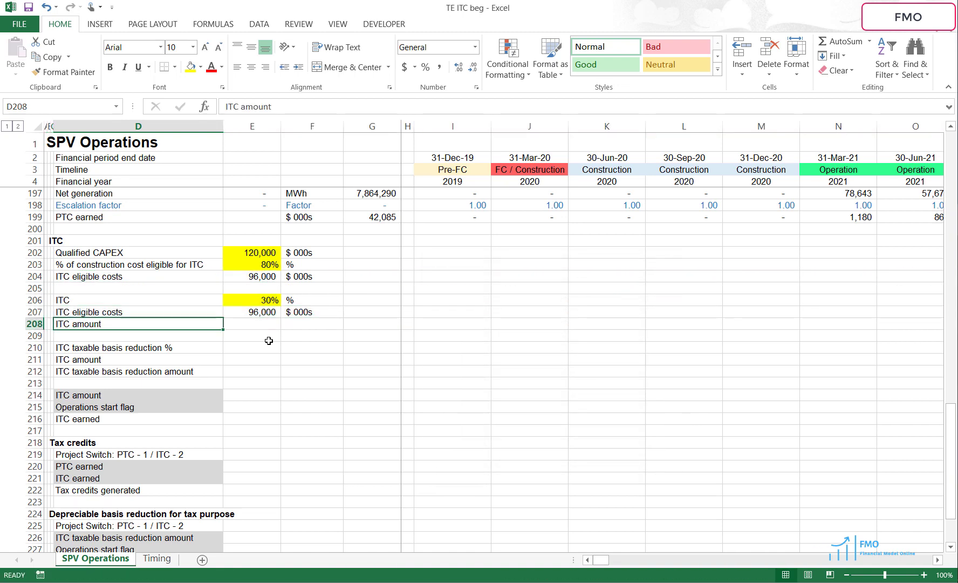
Enter =E206*E207 in E208 for an ITC amount of 28,800, labelled $ 000s in F208.
key(Right)
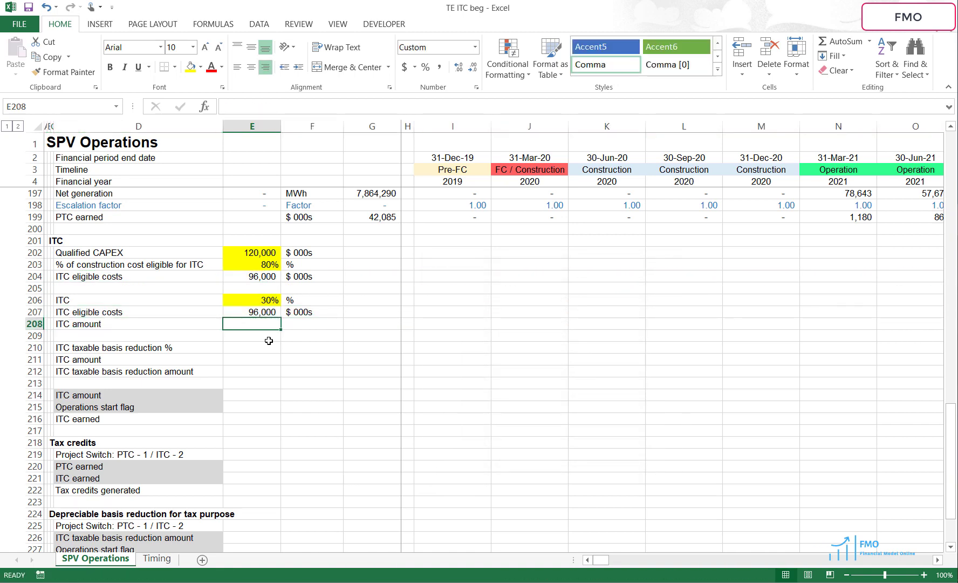
text(=)
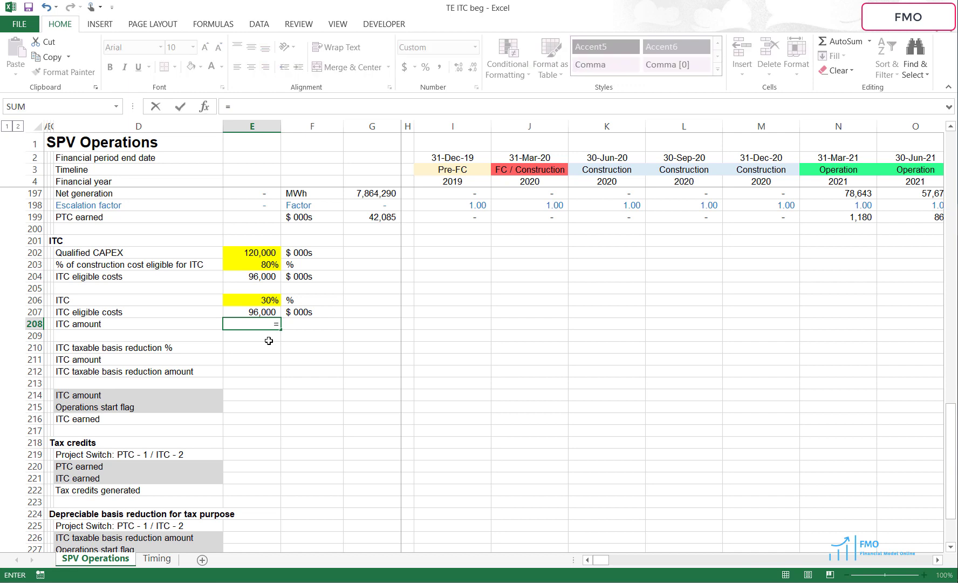
key(Up)
key(Up)
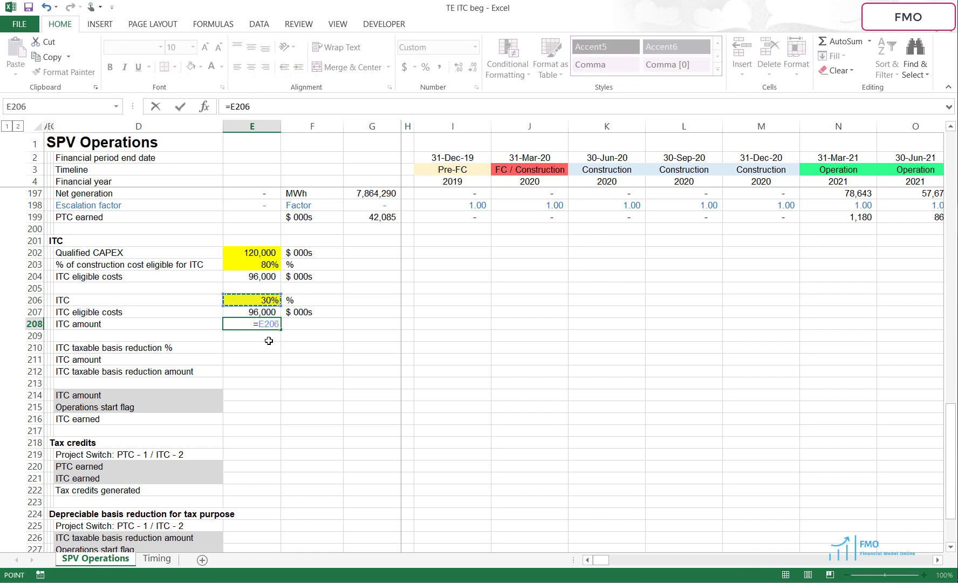
text(*)
key(Up)
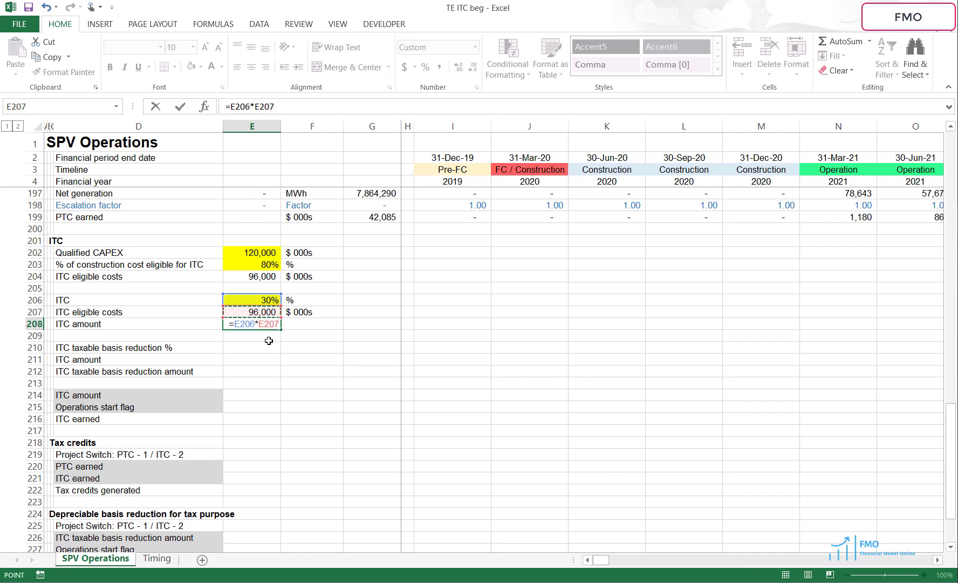
key(Return)
key(Up)
key(Right)
text($ 000s)
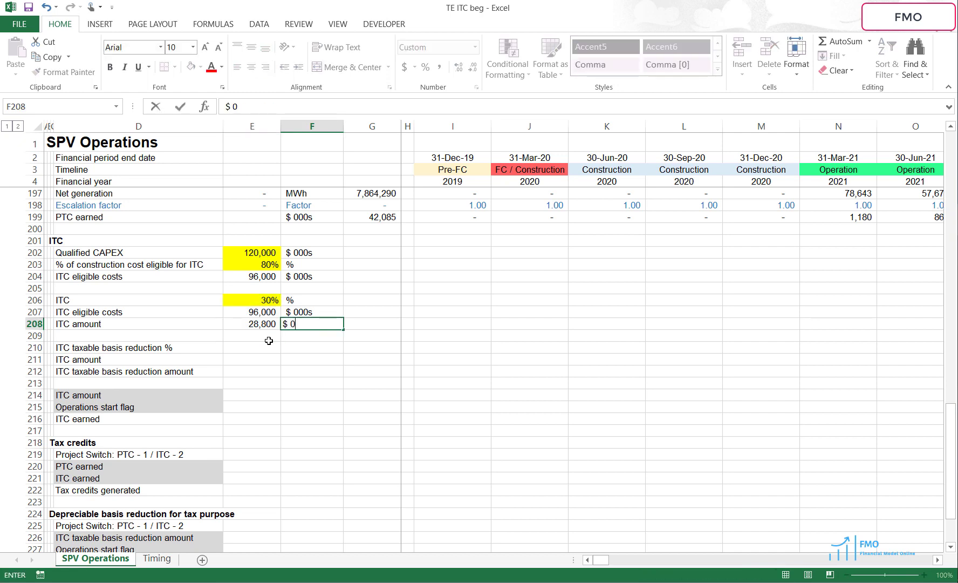
key(Return)
key(Up)
key(Left)
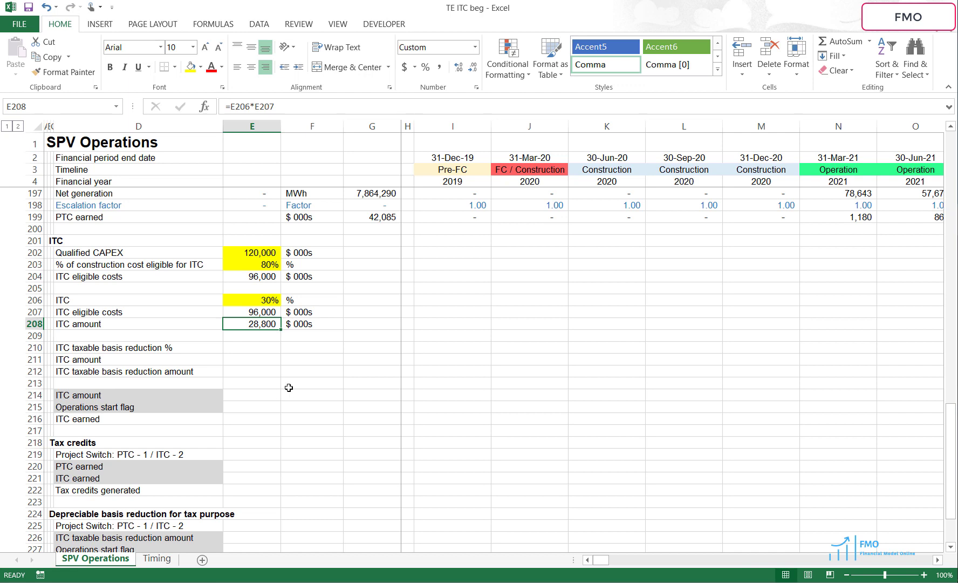
Enter 50% in E210 as the basis reduction %, formatted as a percentage with yellow fill.
click(247, 350)
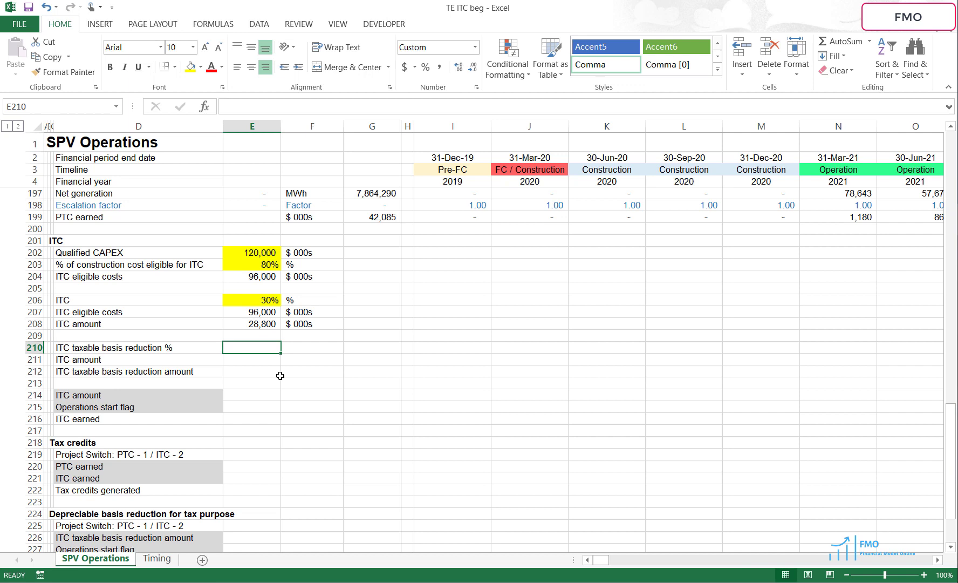
text(50%)
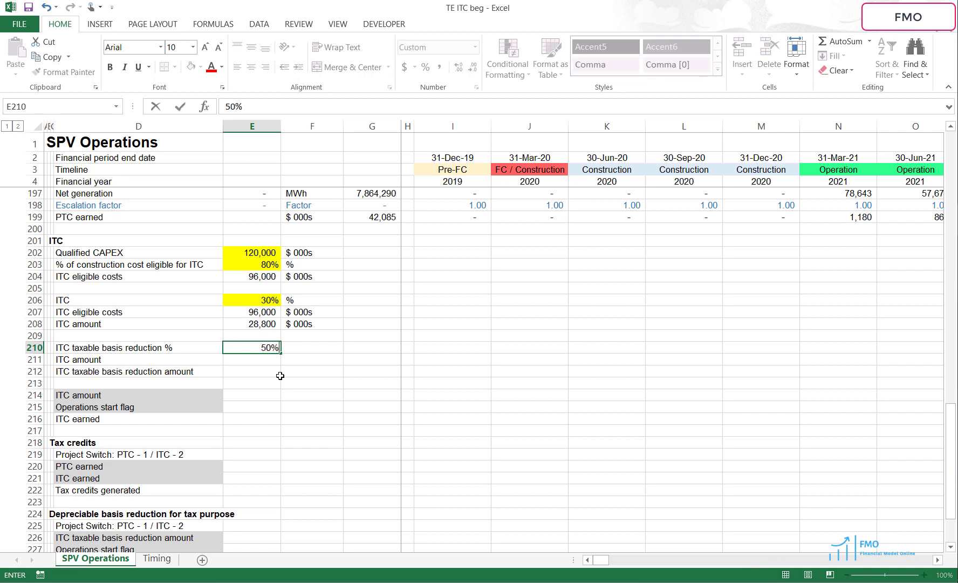
key(ctrl+Return)
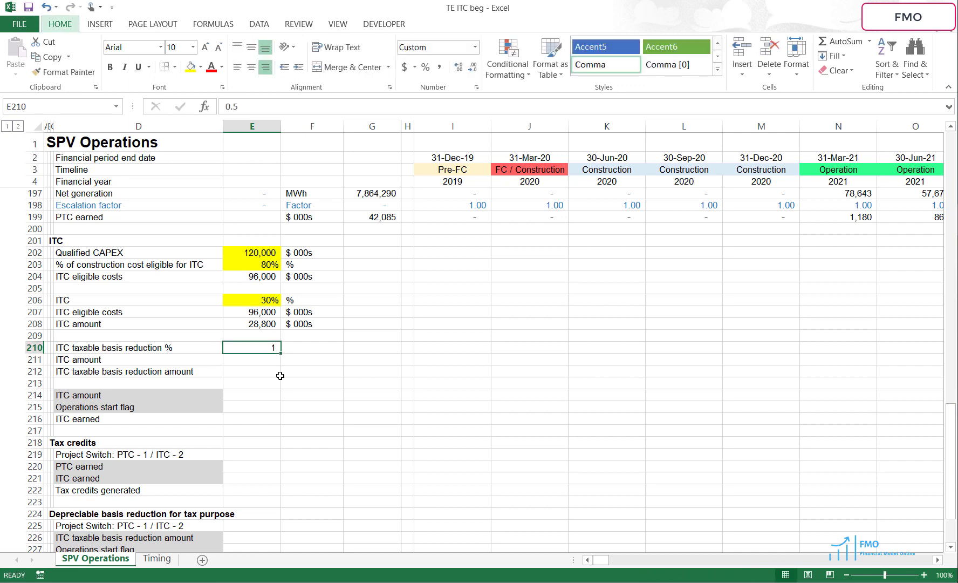
key(alt+h)
key(h)
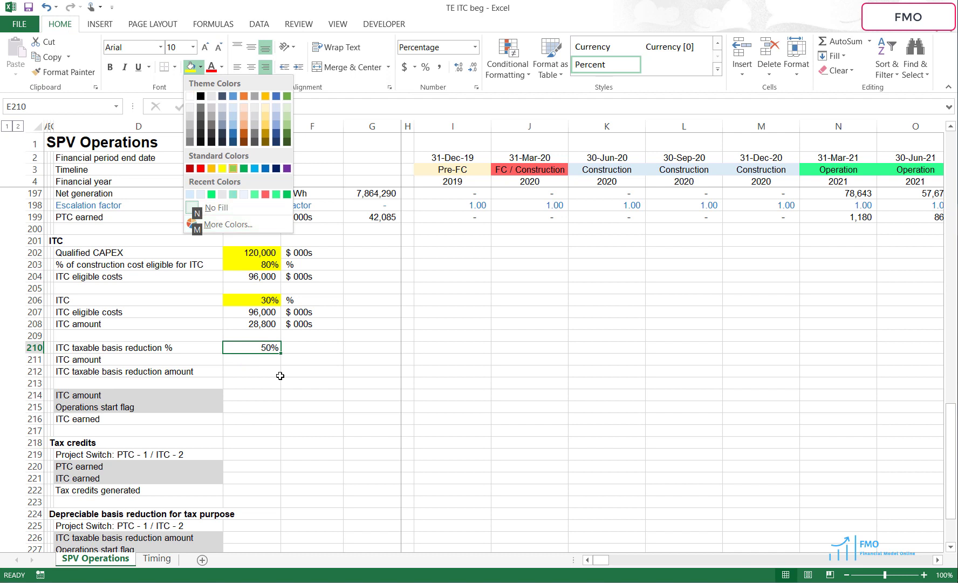
key(Left)
key(Return)
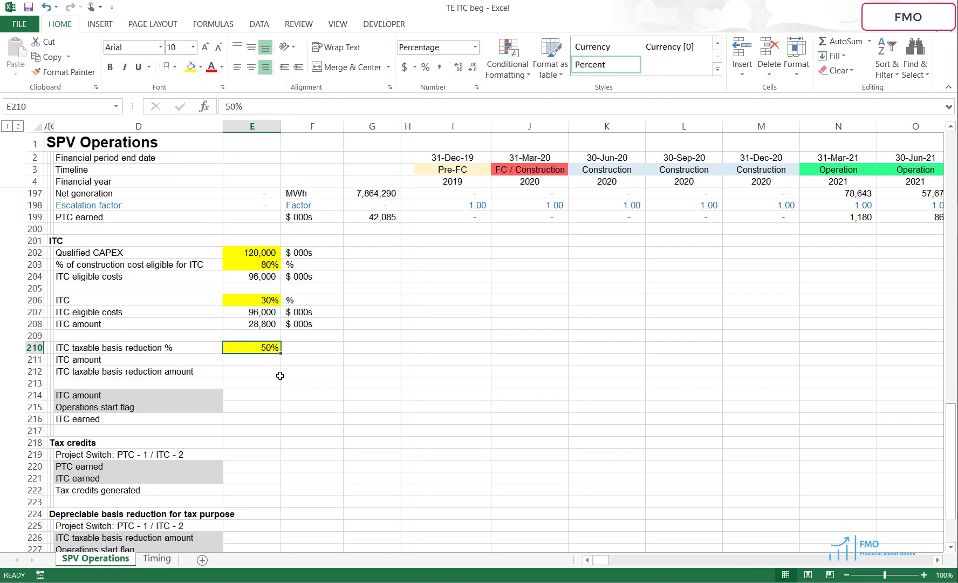
key(Right)
Label F210 with % and copy the ITC amount label from D208 into D211.
text(%)
key(Left)
key(Up)
key(Left)
key(Up)
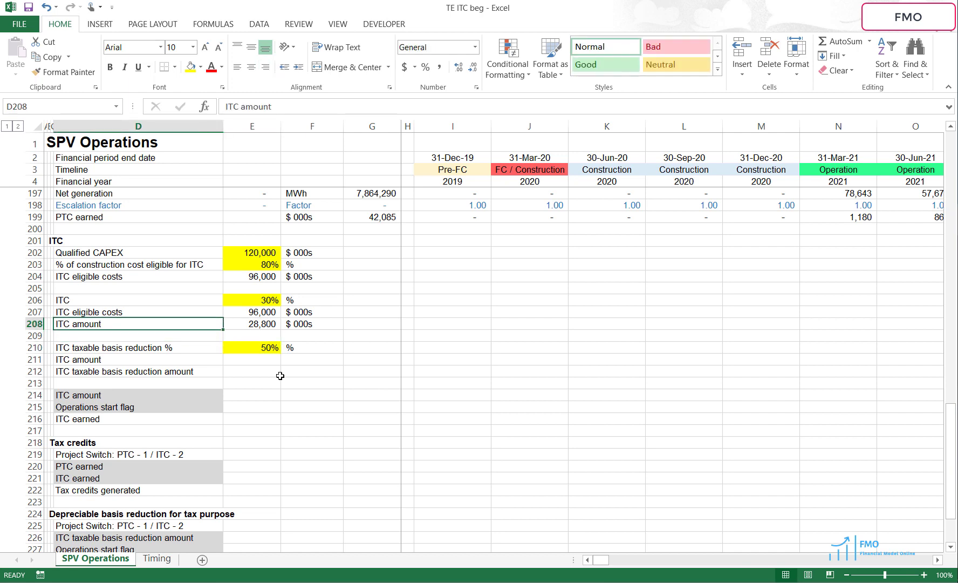
key(ctrl+c)
key(Down)
key(Down)
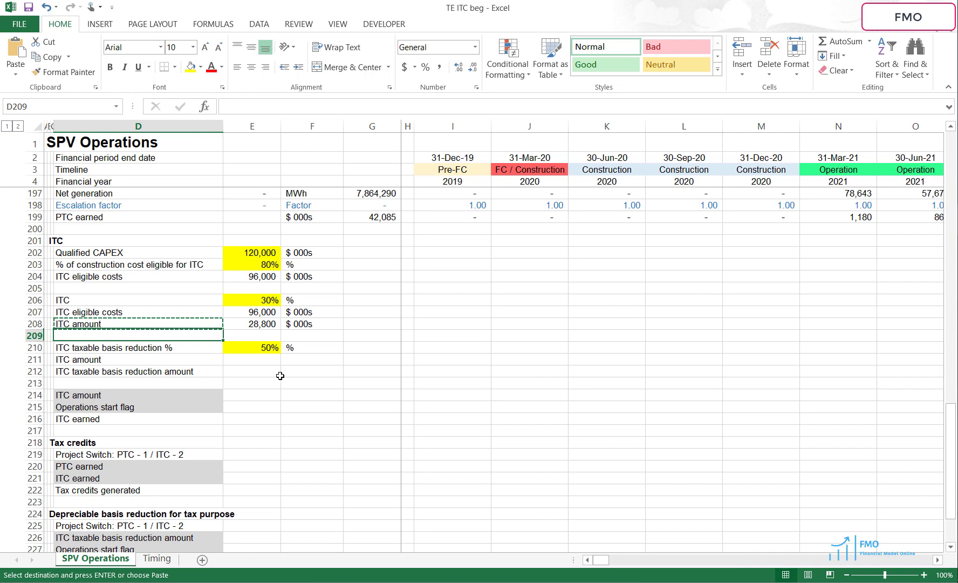
key(Down)
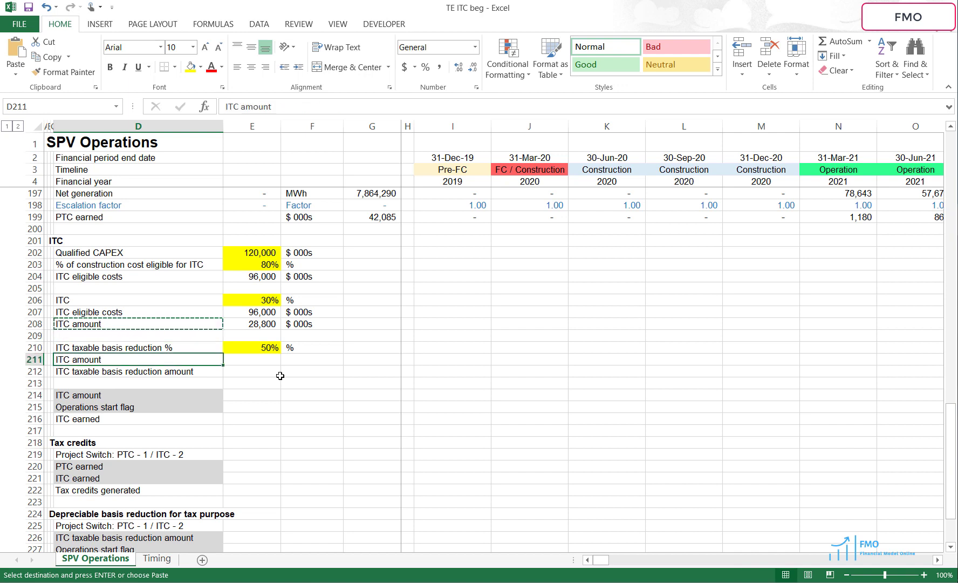
key(Return)
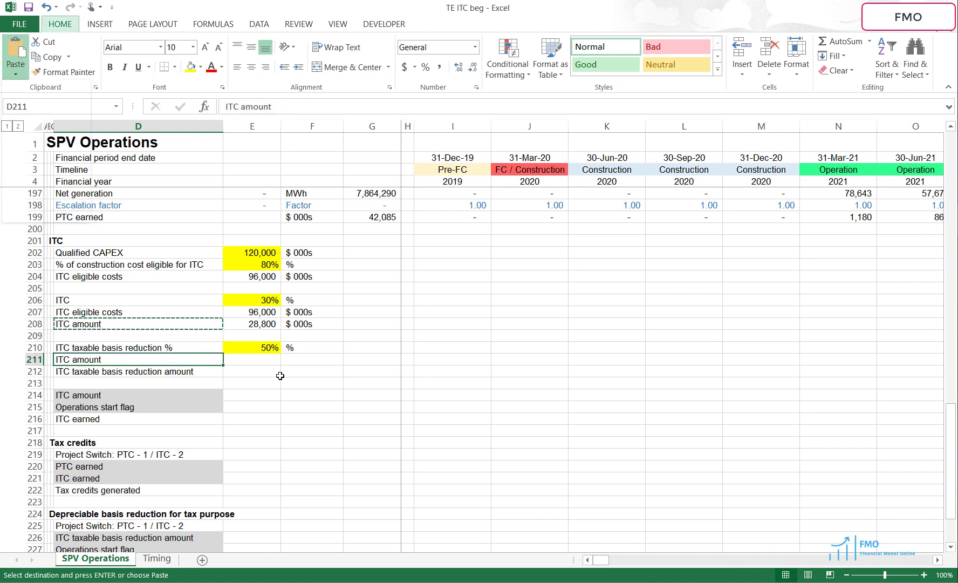
Make D211:F211 row-locked links to the ITC amount row 208.
text(=)
key(Up)
key(Up)
key(Up)
key(F4)
key(F4)
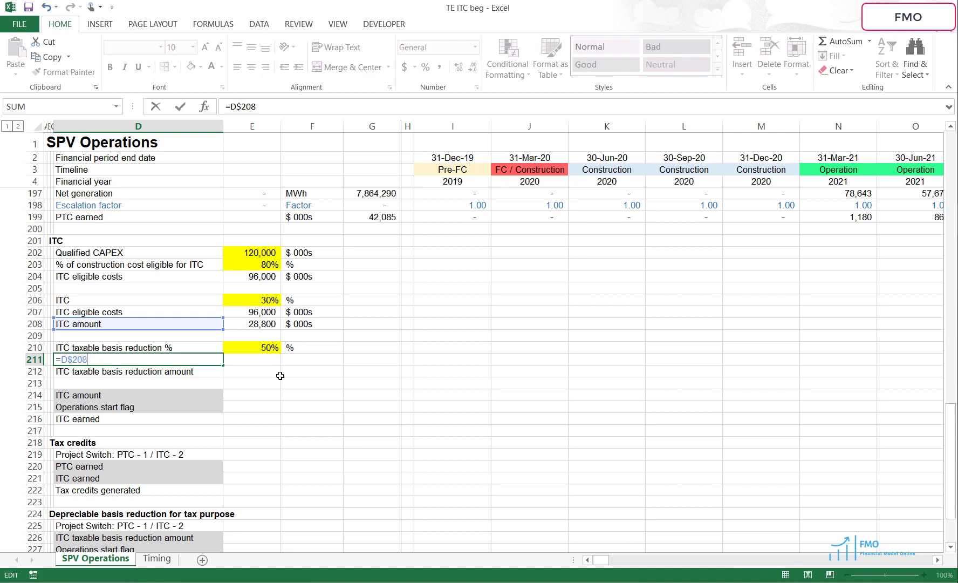
key(ctrl+Return)
key(ctrl+c)
key(shift+Right)
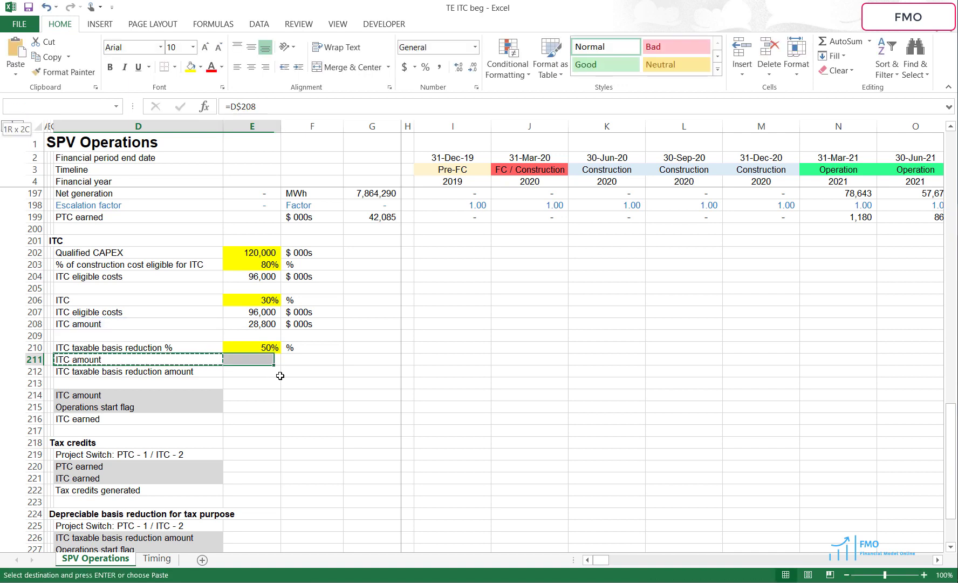
key(shift+Right)
key(ctrl+v)
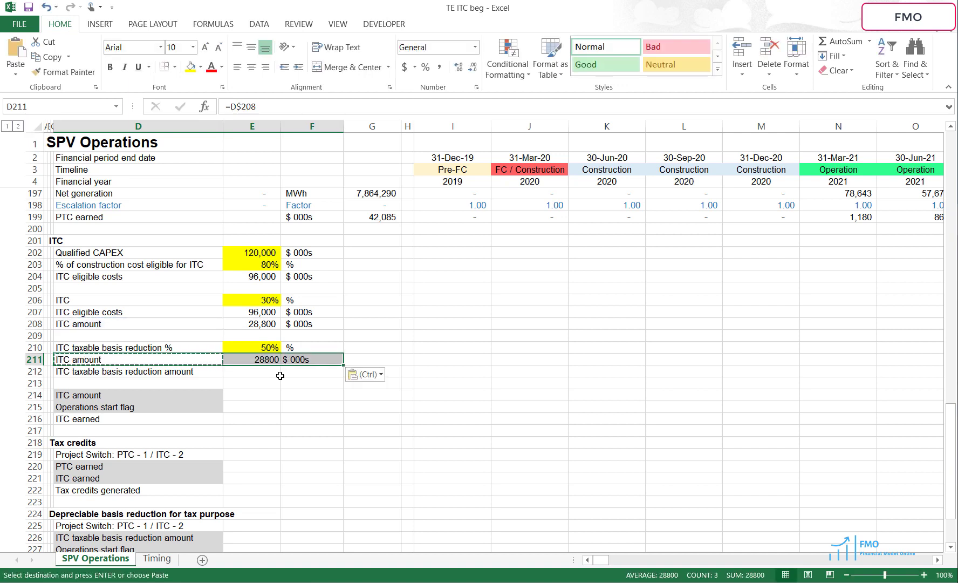
Copy row 208's formatting onto row 211 with Format Painter.
click(28, 324)
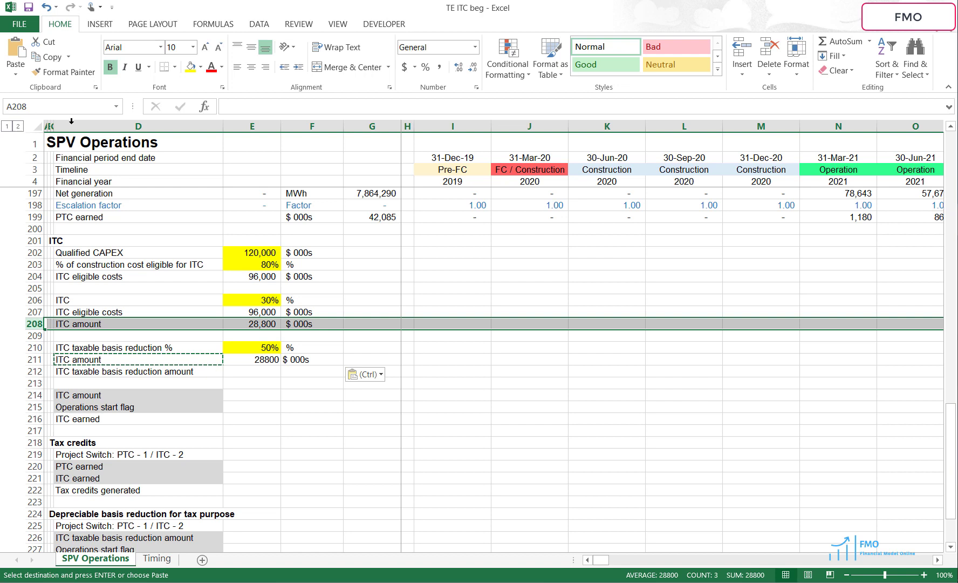
click(63, 72)
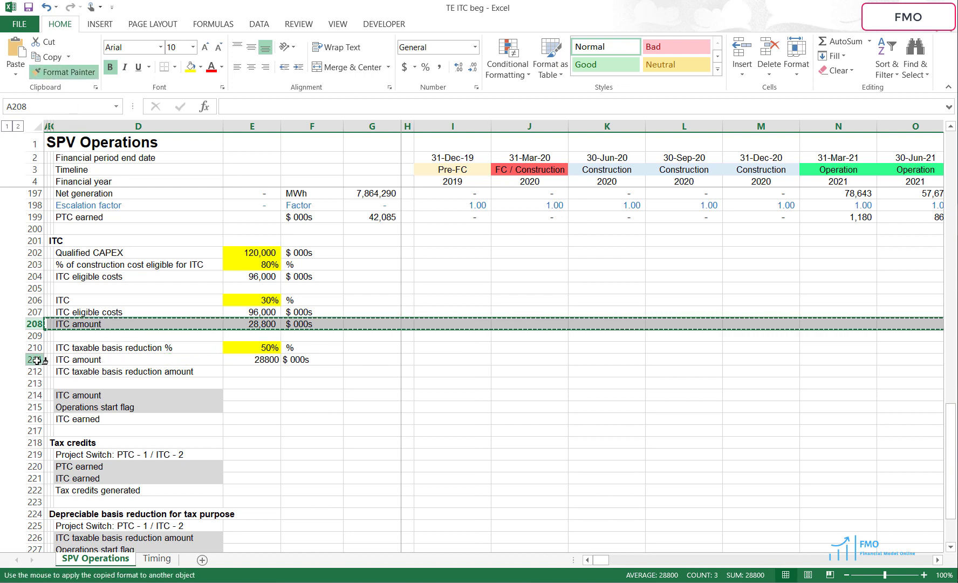
click(35, 360)
Enter =E210*E211 in E212 for a 14,400 basis reduction, labelled $ 000s in F212.
click(249, 396)
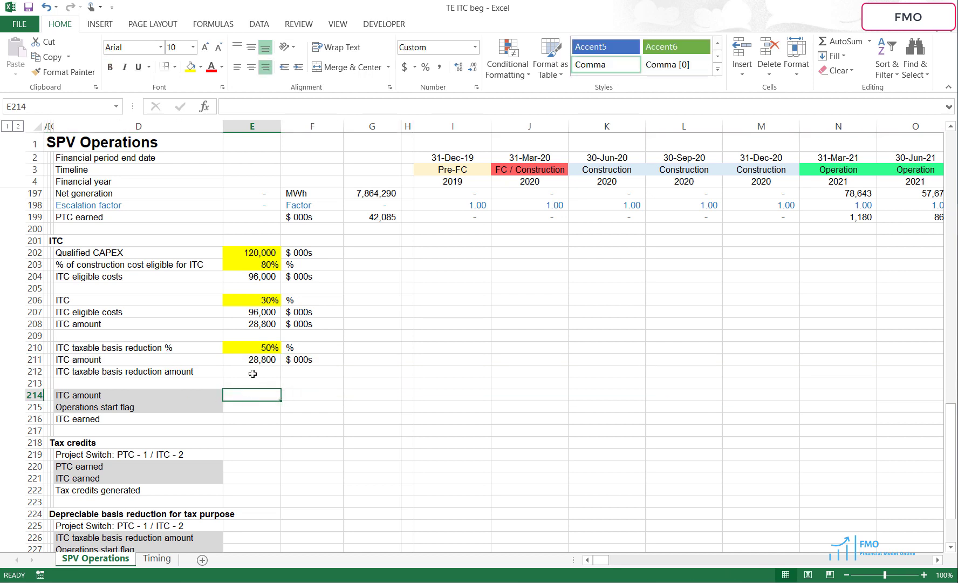
click(252, 374)
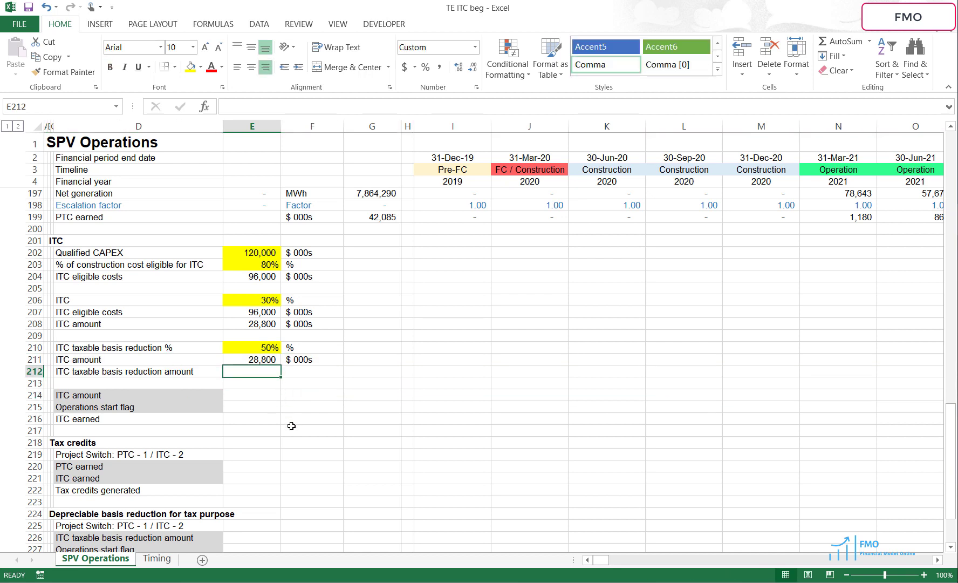
text(=)
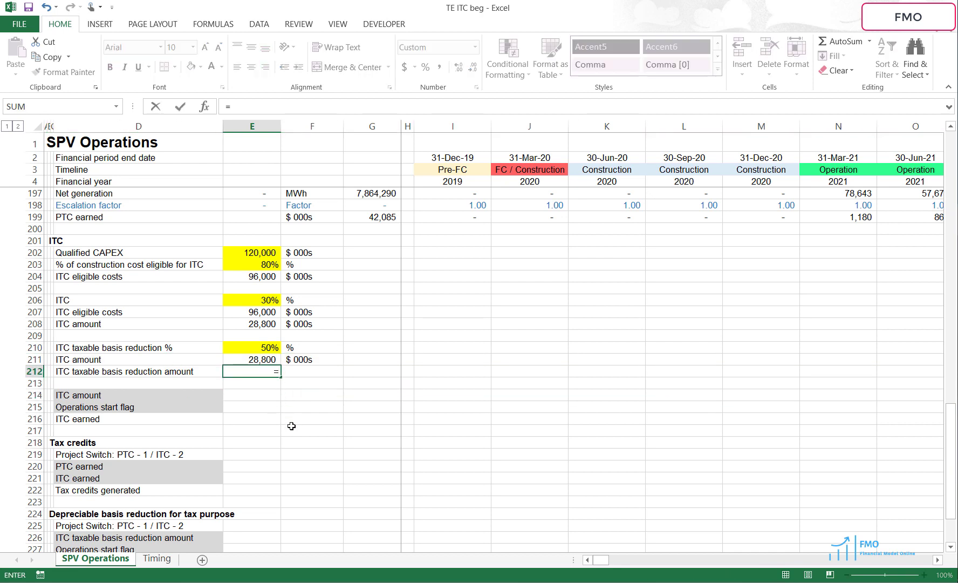
key(Up)
key(Up)
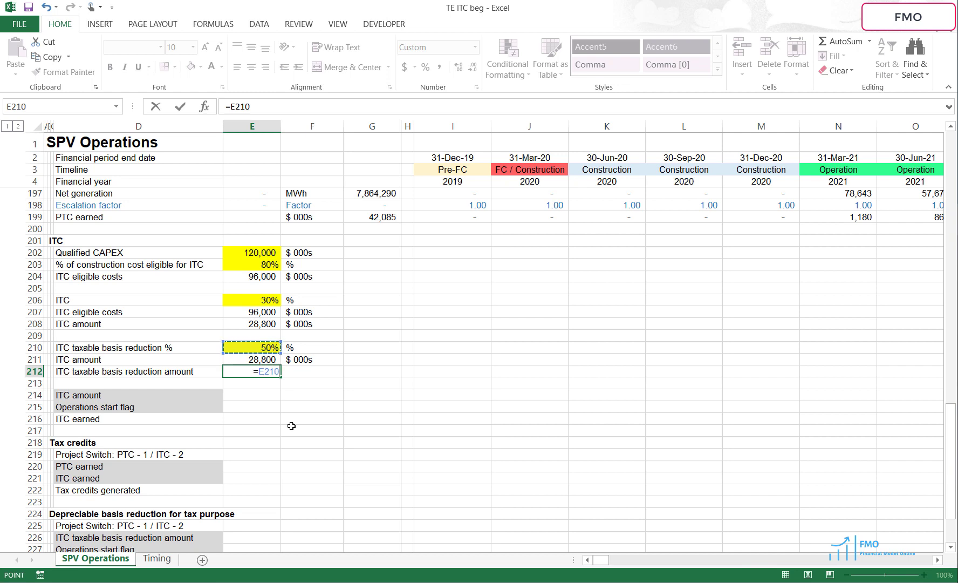
text(*)
key(Up)
key(Tab)
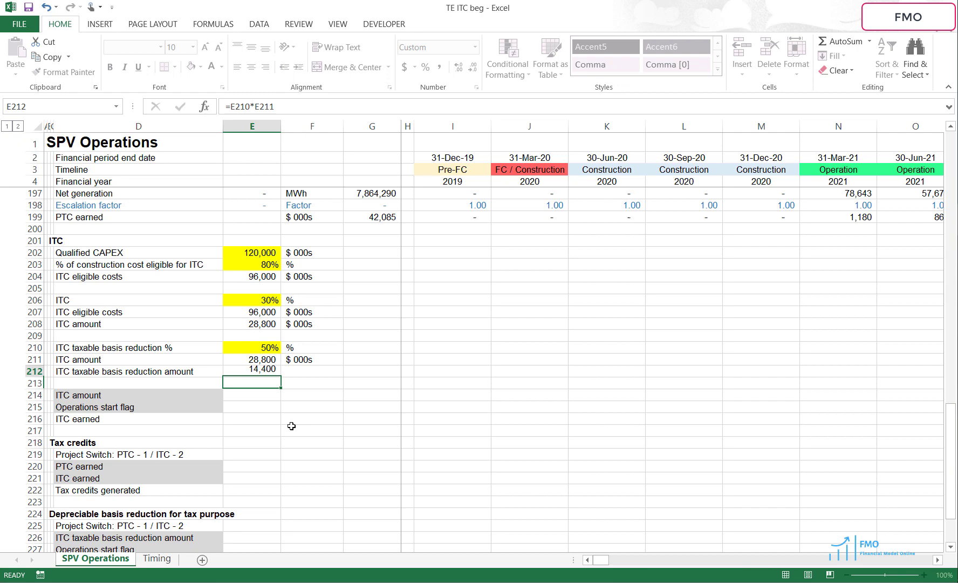
text($ 000s)
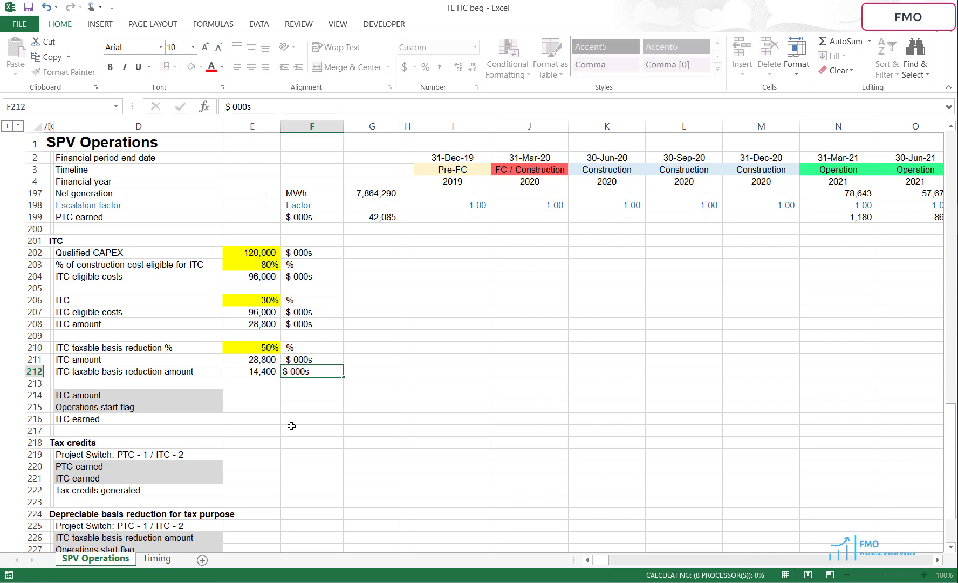
key(Return)
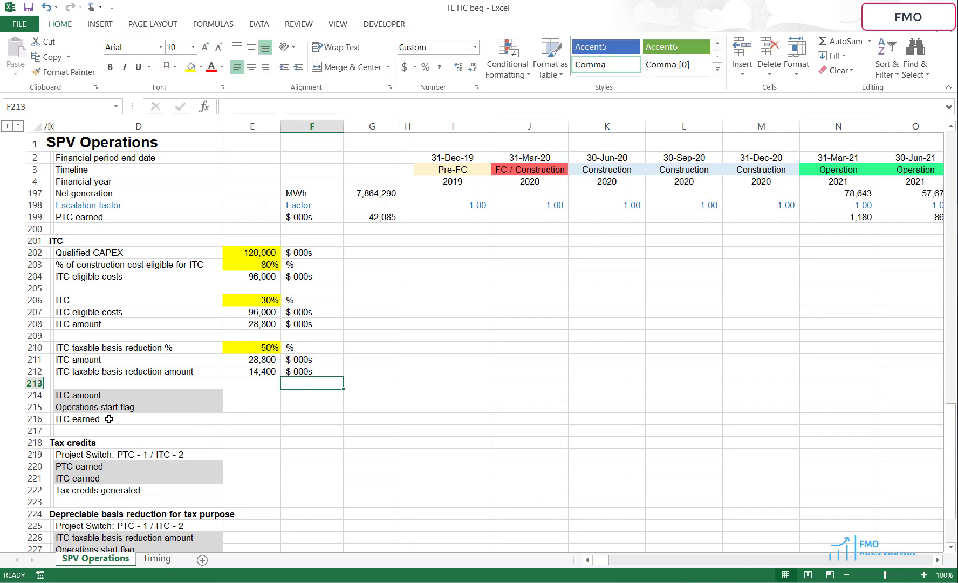
drag(33, 396, 31, 408)
Copy row 211's ITC amount into row 214, giving 28,800 $ 000s.
click(33, 419)
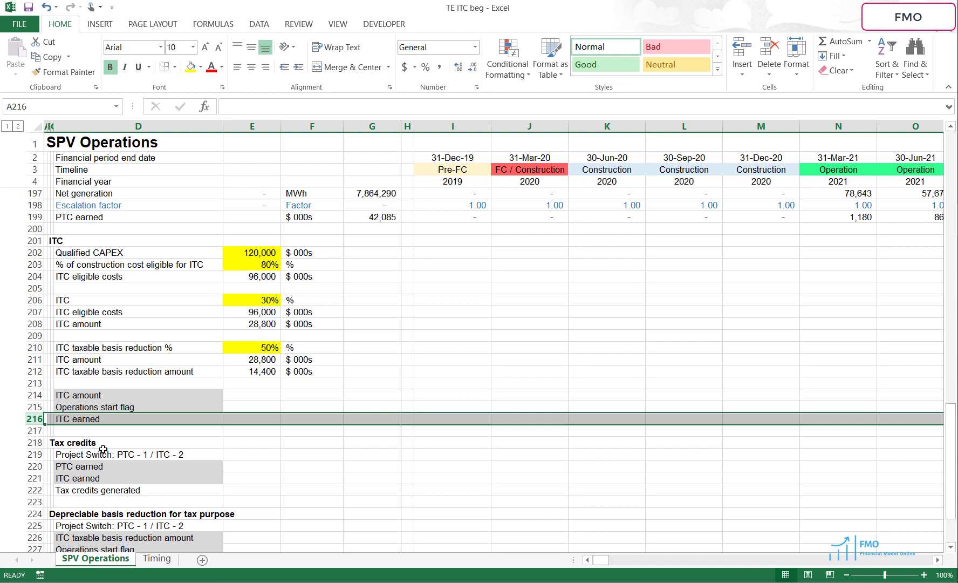
click(34, 360)
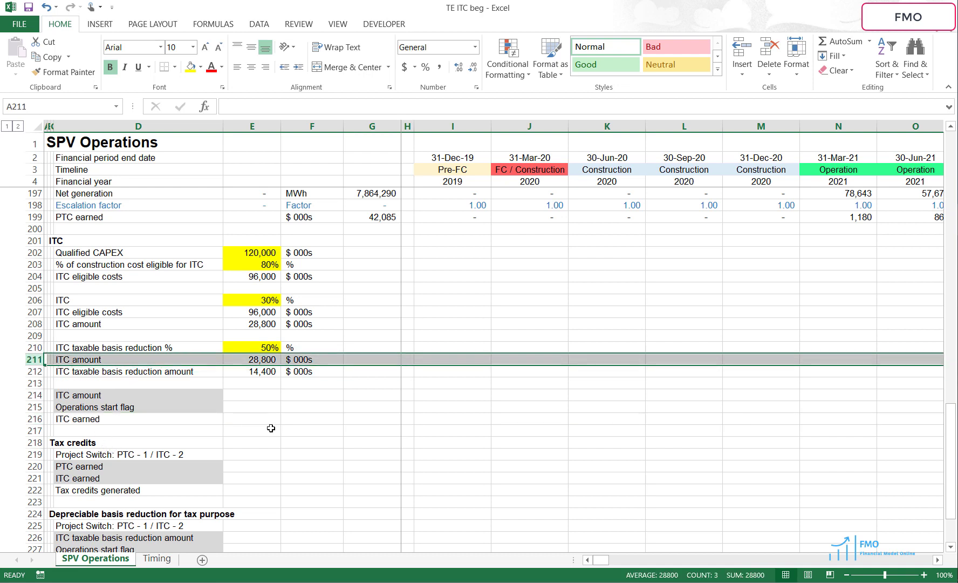
key(ctrl+c)
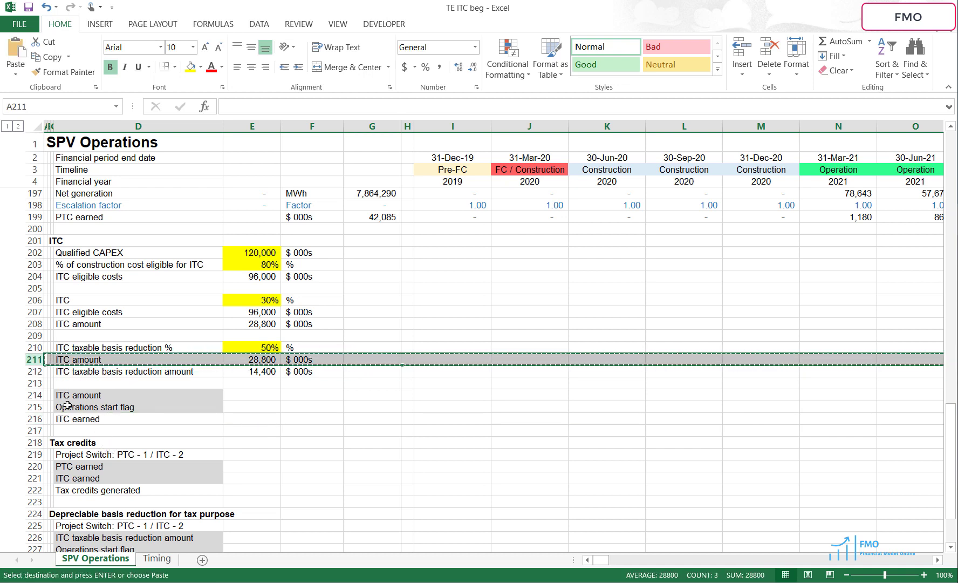
click(32, 395)
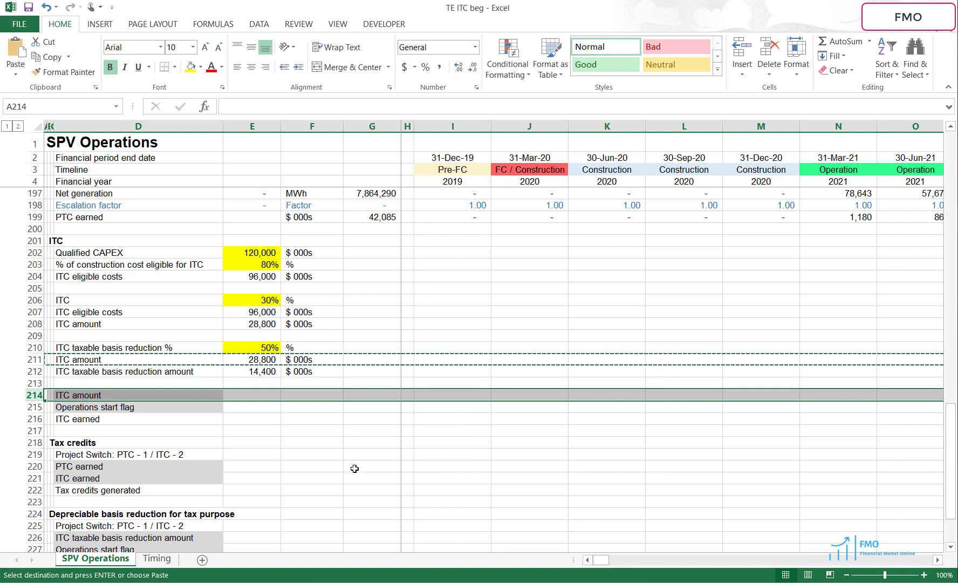
key(ctrl+v)
key(Escape)
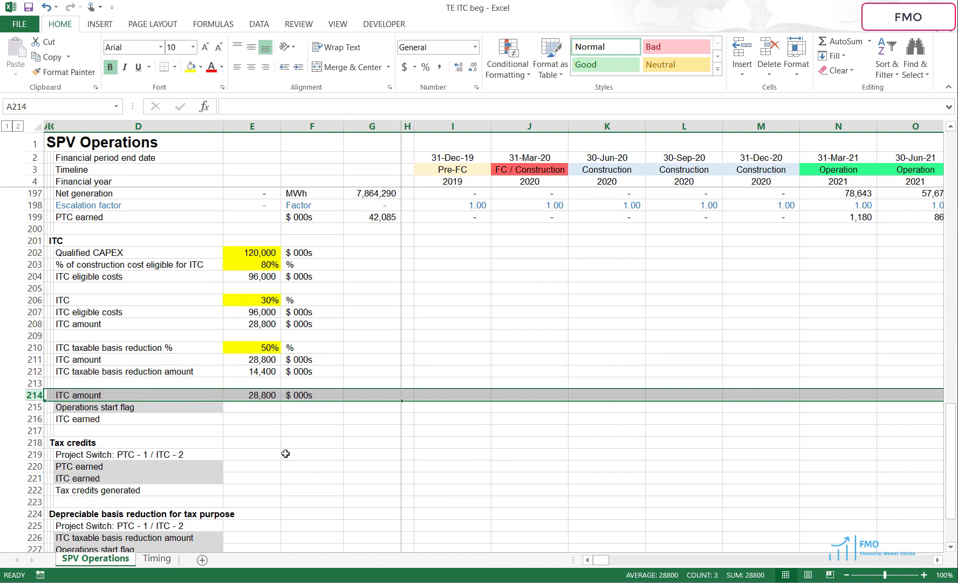
click(153, 409)
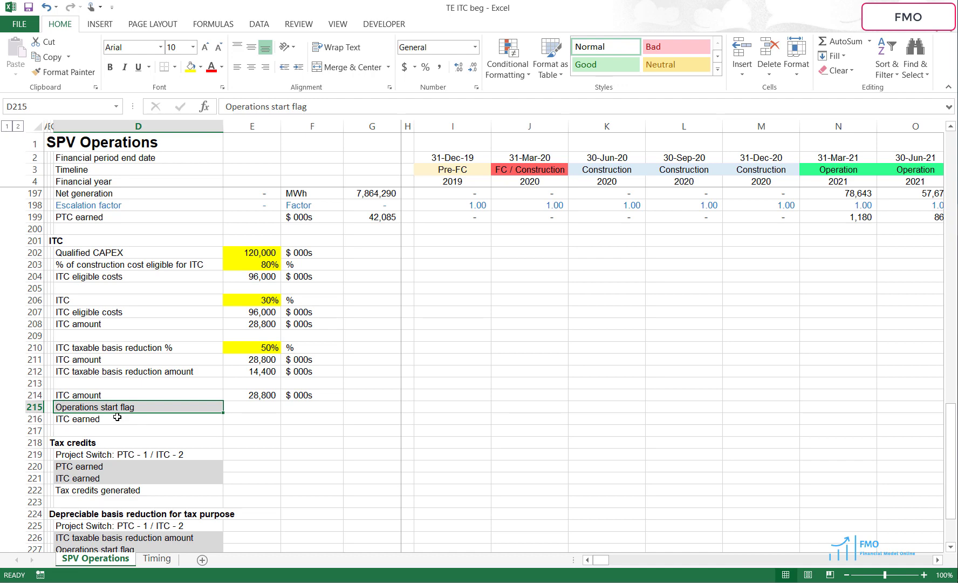
Expand the Revenue section and copy its Operations start flag row.
scroll(117, 417, up, 4)
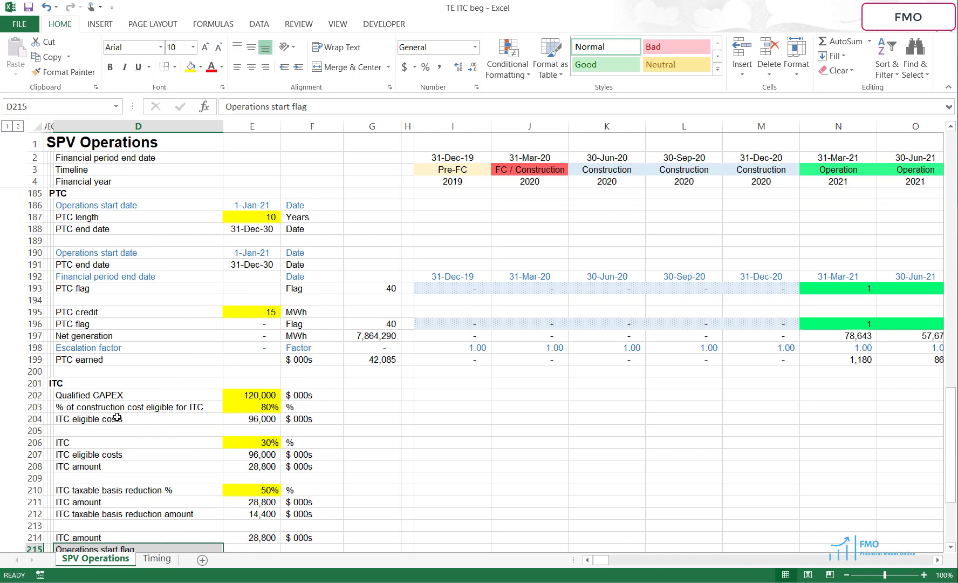
scroll(118, 418, up, 5)
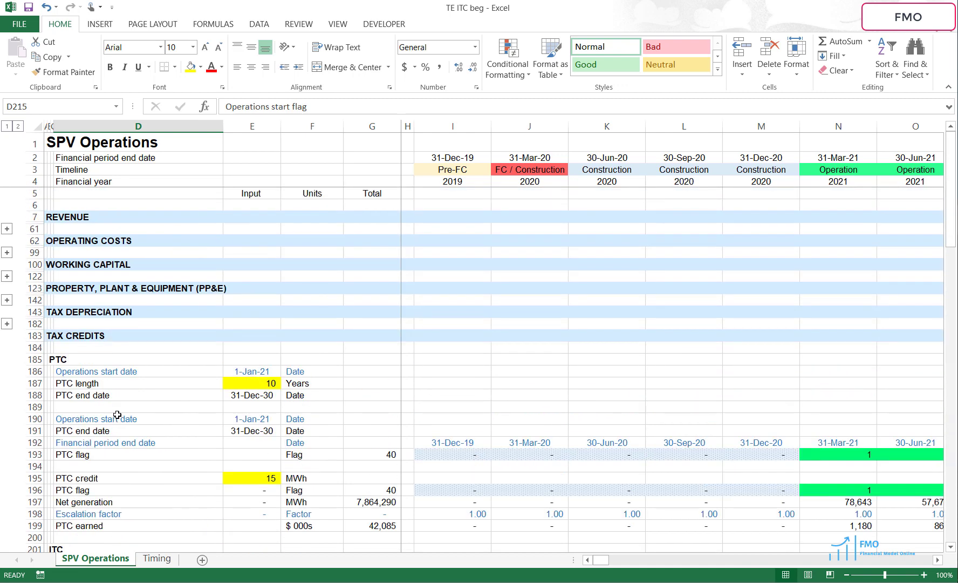
click(7, 229)
scroll(118, 279, down, 9)
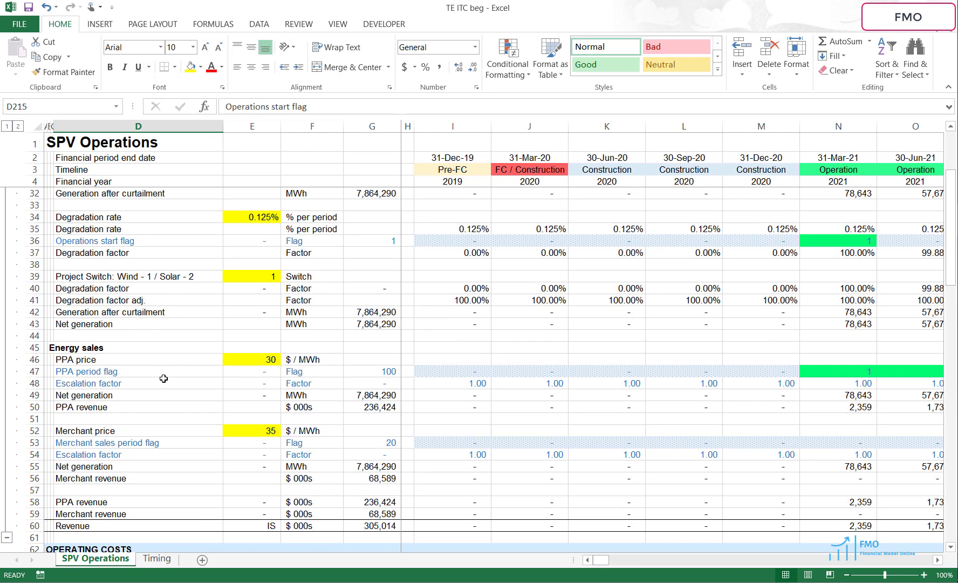
scroll(163, 378, up, 3)
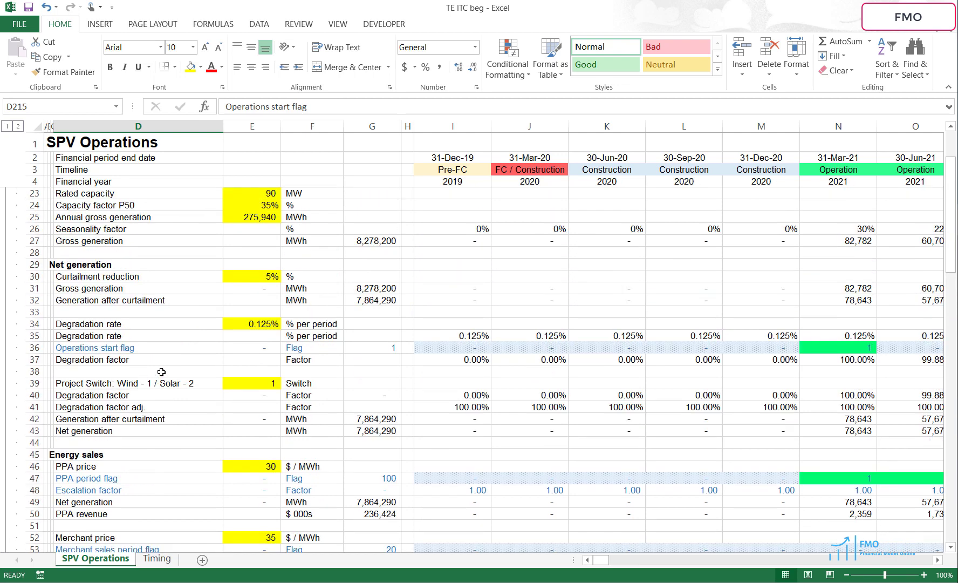
click(35, 348)
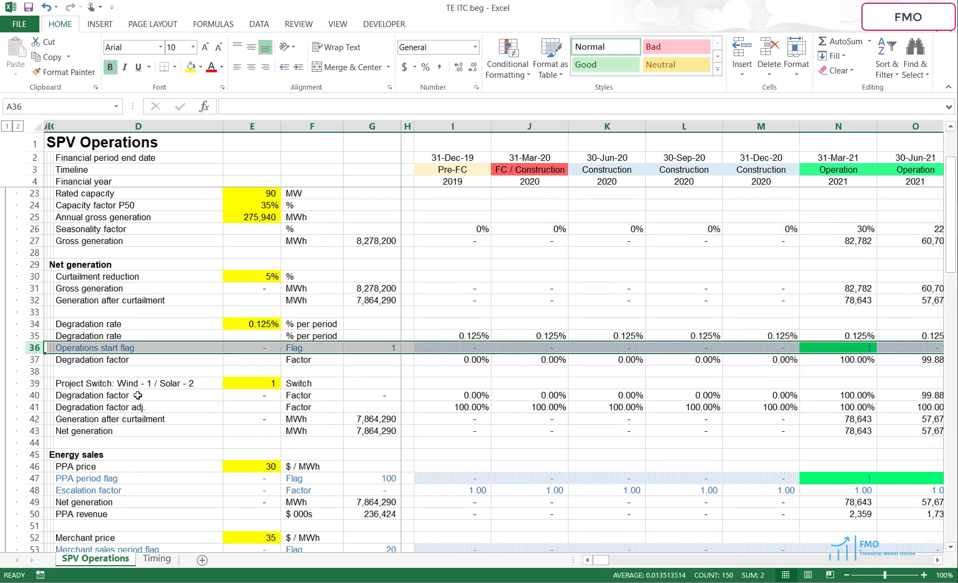
key(ctrl+c)
Collapse Revenue, paste the flag row into row 215, and begin ungrouping it.
scroll(106, 395, down, 6)
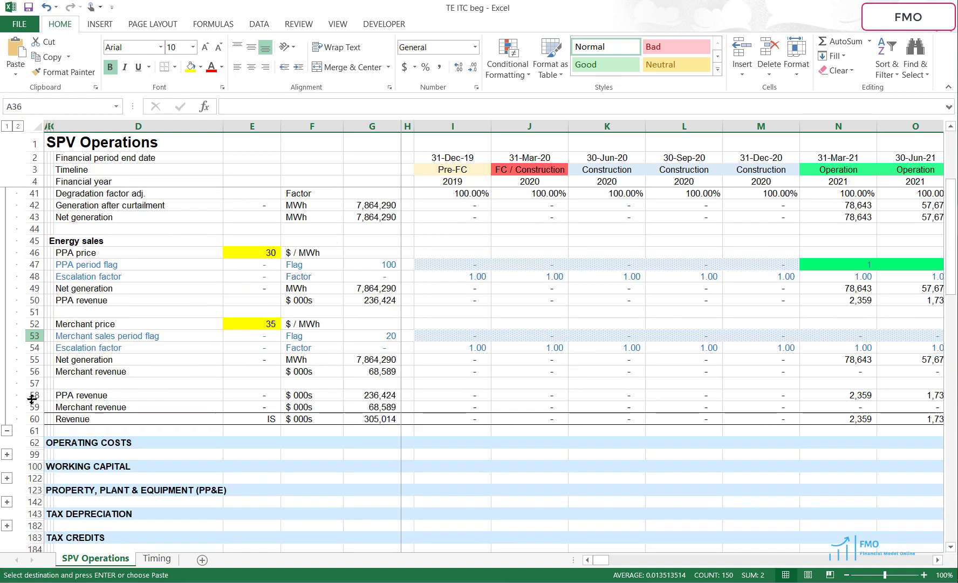
click(6, 430)
scroll(74, 404, down, 4)
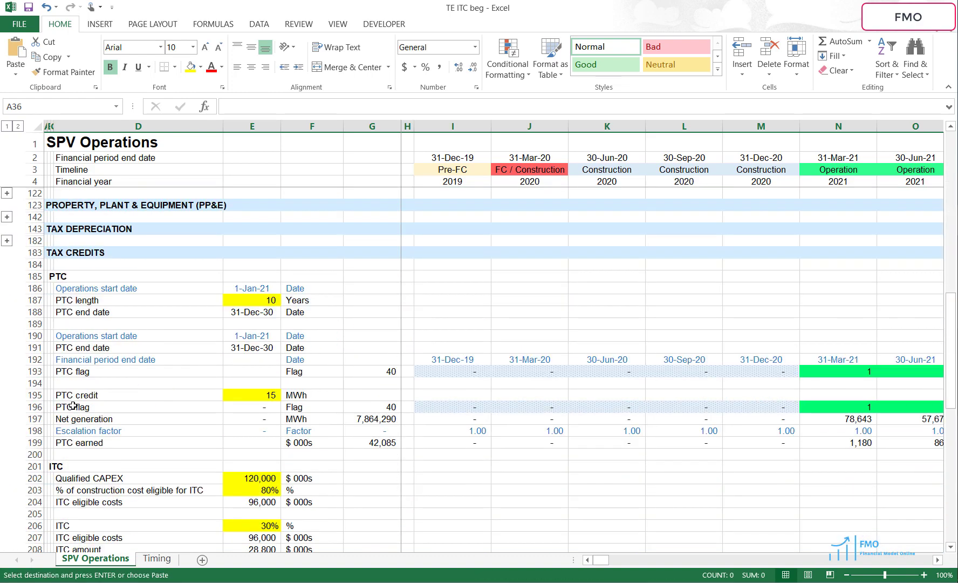
scroll(74, 404, down, 2)
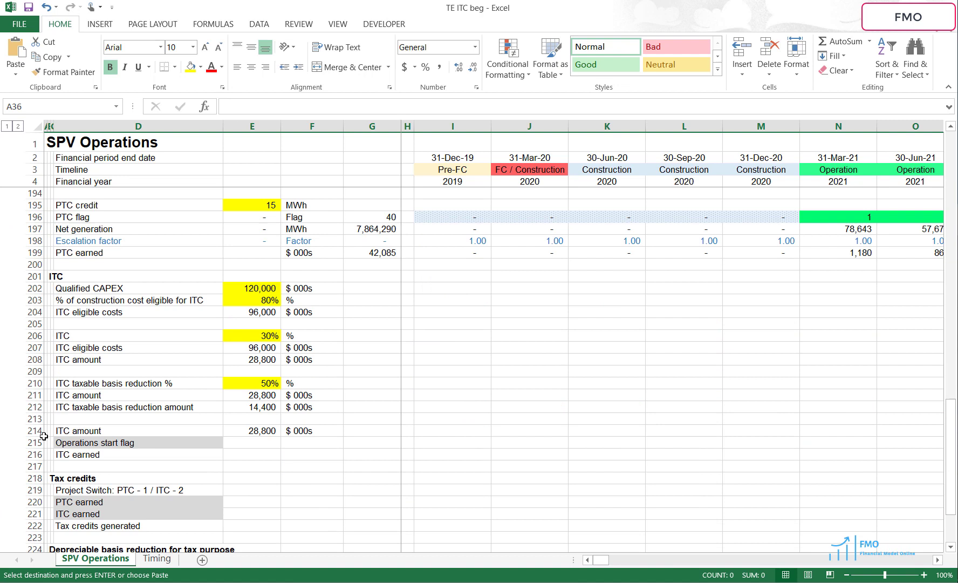
click(30, 442)
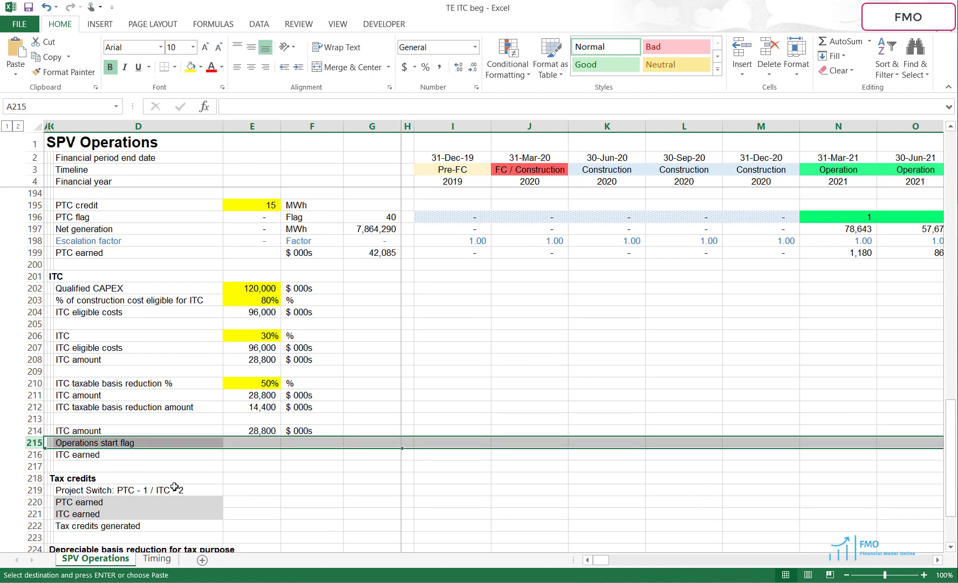
key(shift+alt+Right)
key(Escape)
click(6, 443)
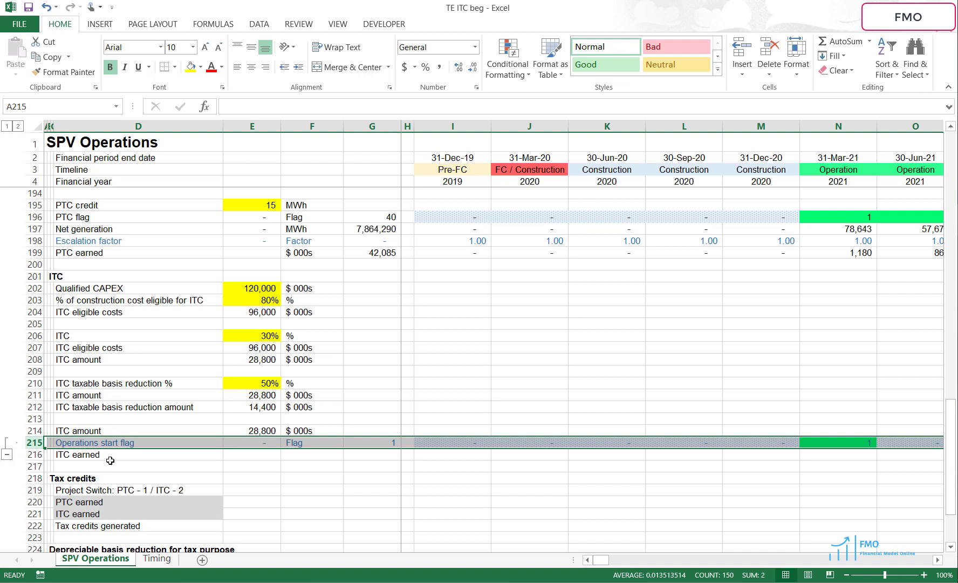
key(alt+a)
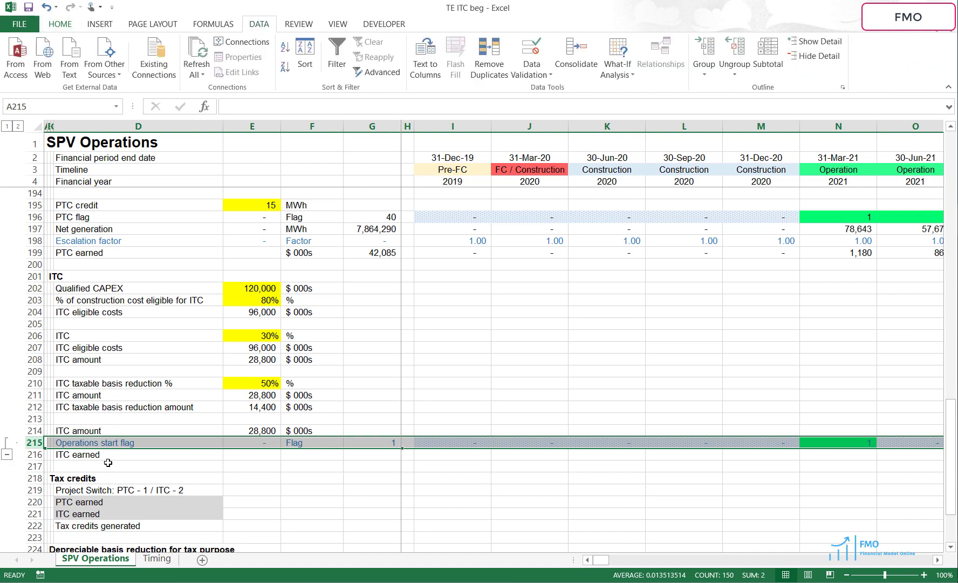
Finish ungrouping row 215, then fill ITC earned =$E$214*I215 across row 216 from I216.
key(u)
key(u)
click(138, 467)
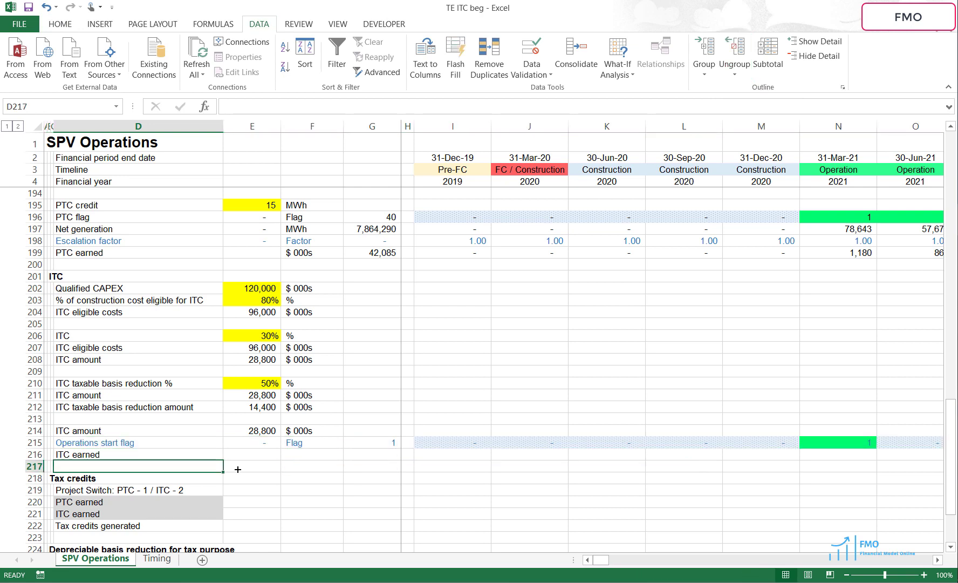
click(440, 456)
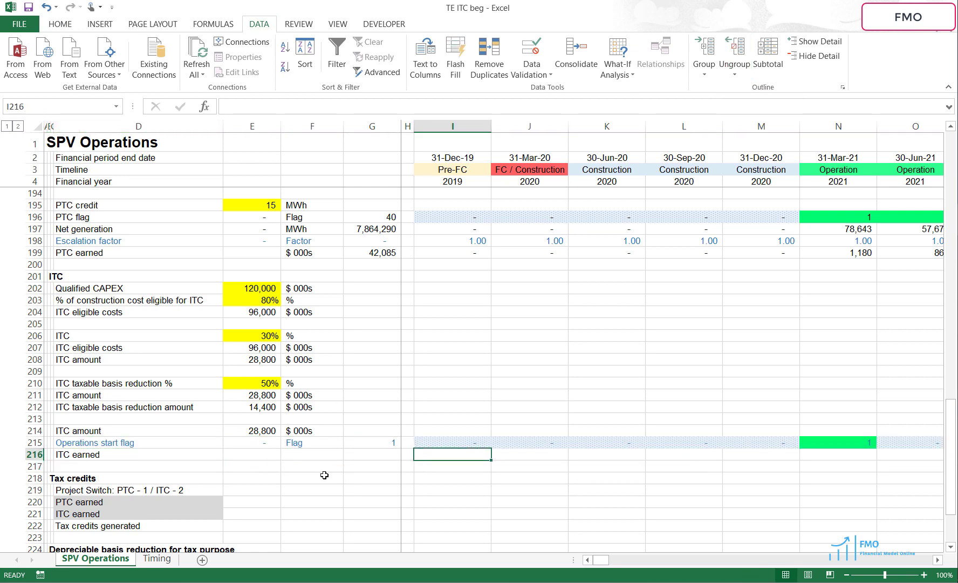
text(=)
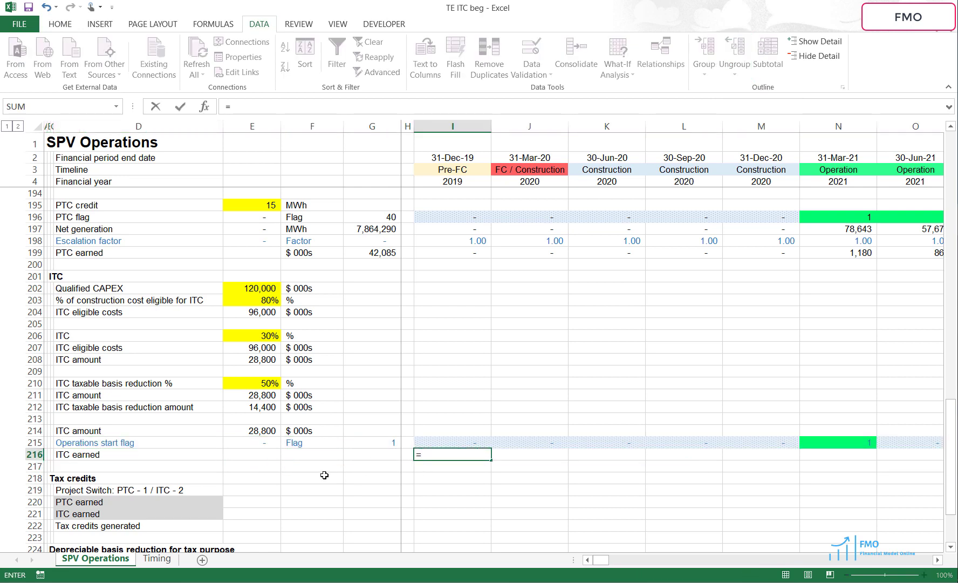
click(263, 432)
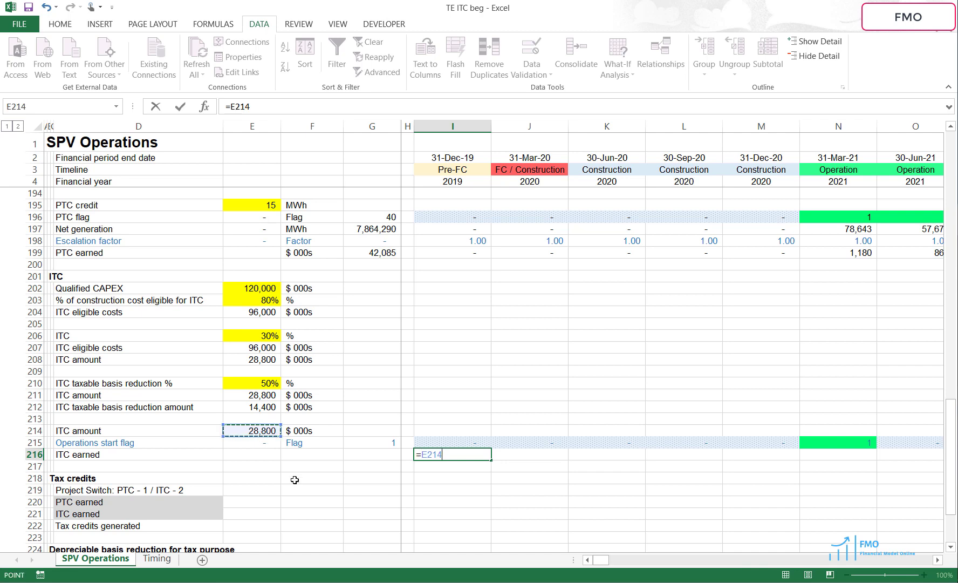
key(F4)
text(*)
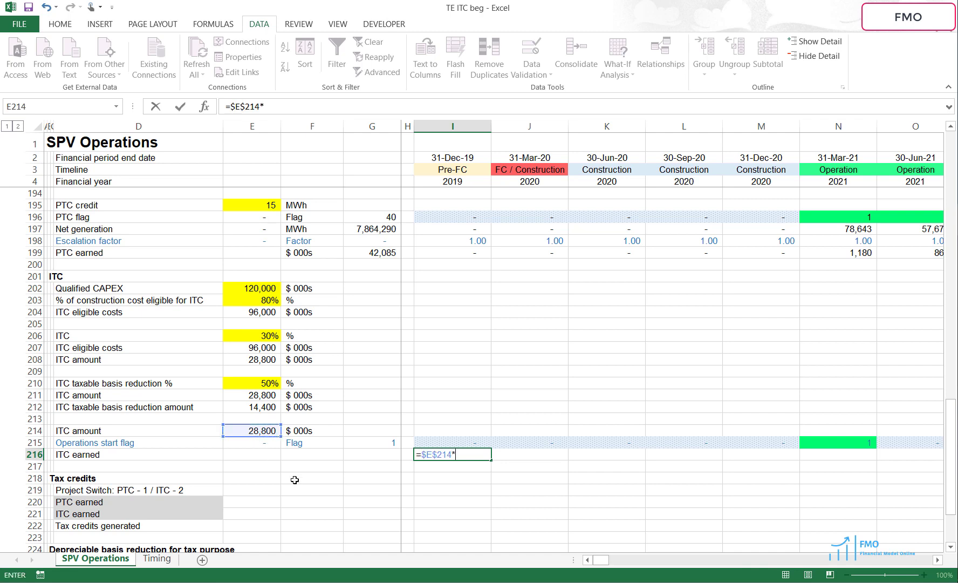
click(437, 441)
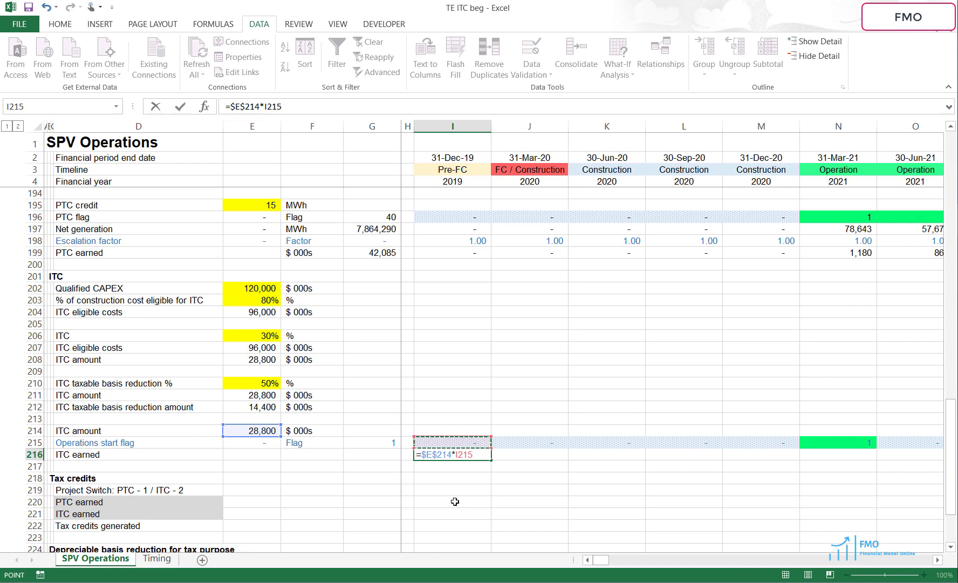
key(ctrl+Return)
key(ctrl+c)
key(ctrl+shift+Right)
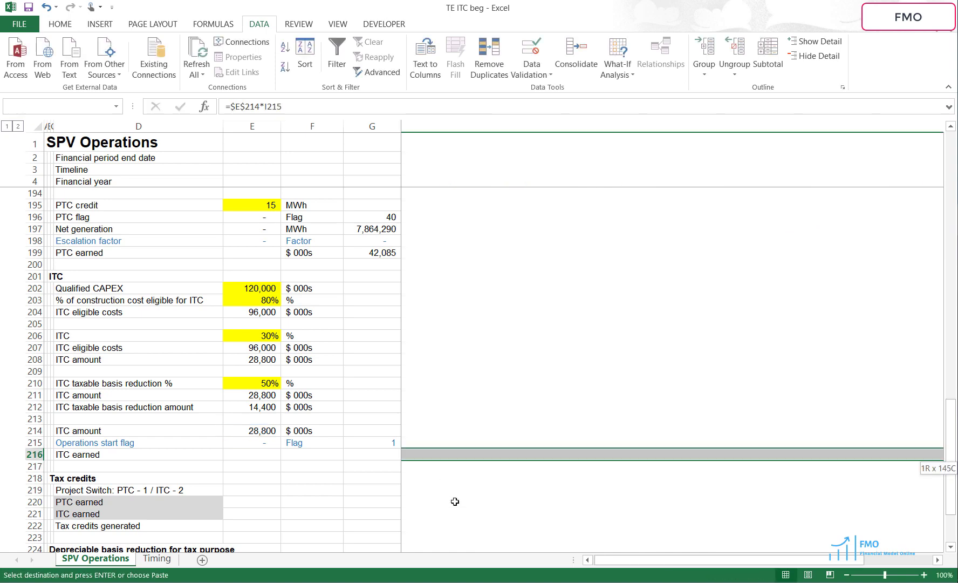
key(Return)
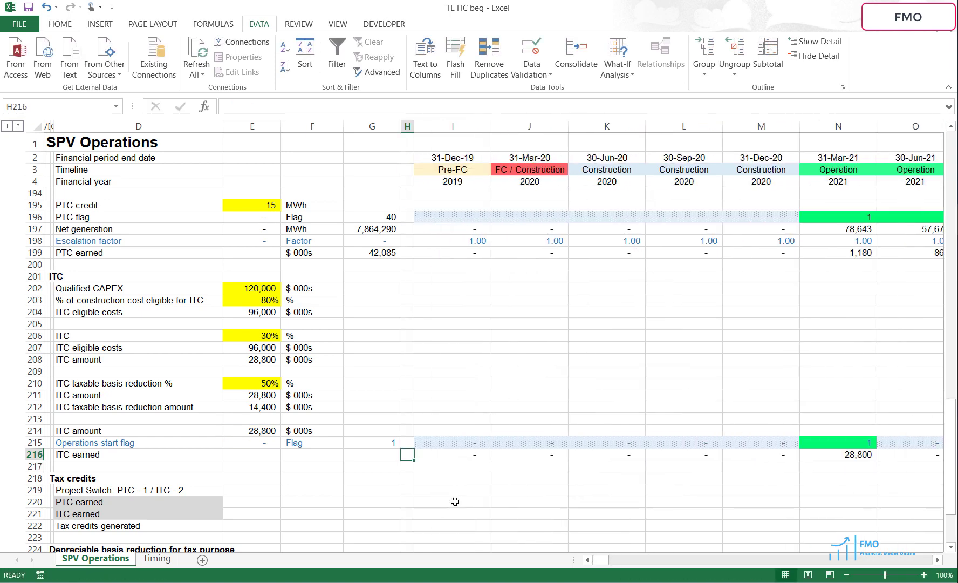
key(Right)
key(Right)
key(Right)
key(Right)
key(Right)
key(Right)
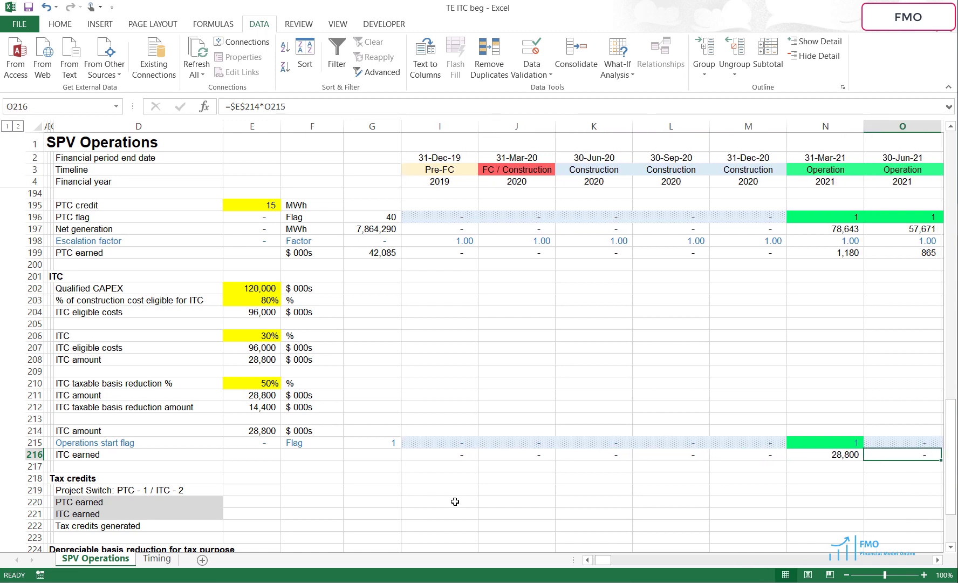
key(Left)
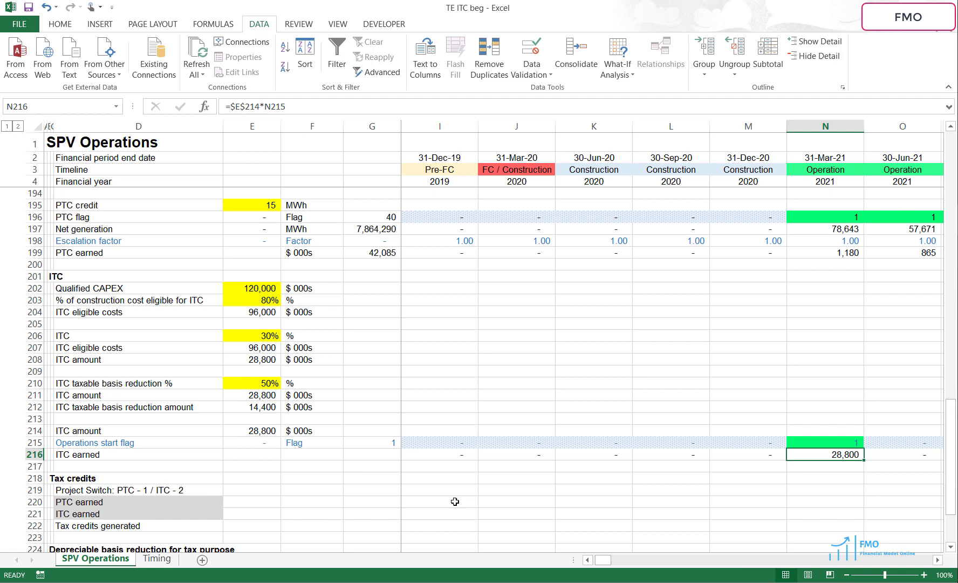
Total ITC earned with =SUM(I216:EW216) in G216 and label units $ 000s.
click(379, 460)
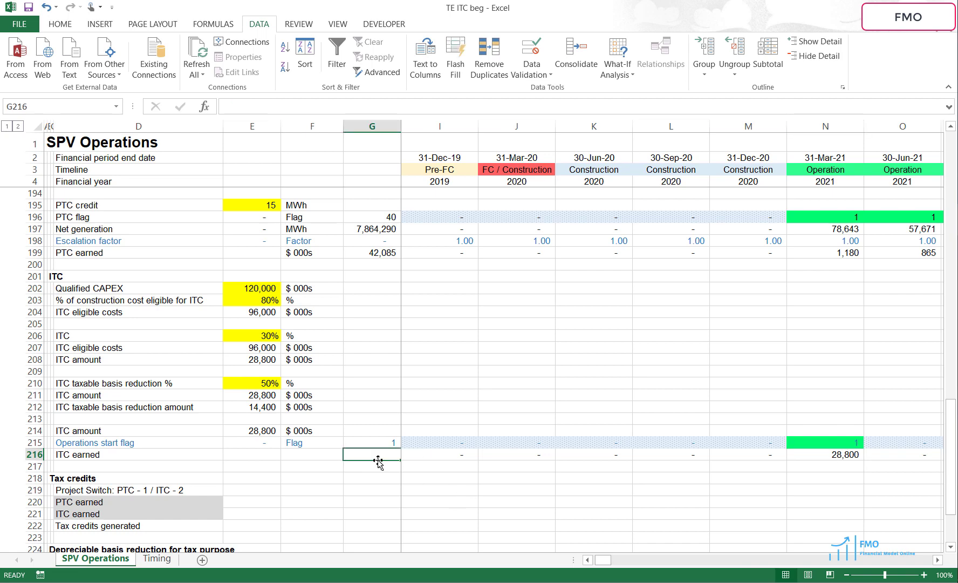
text(=SUM()
key(Right)
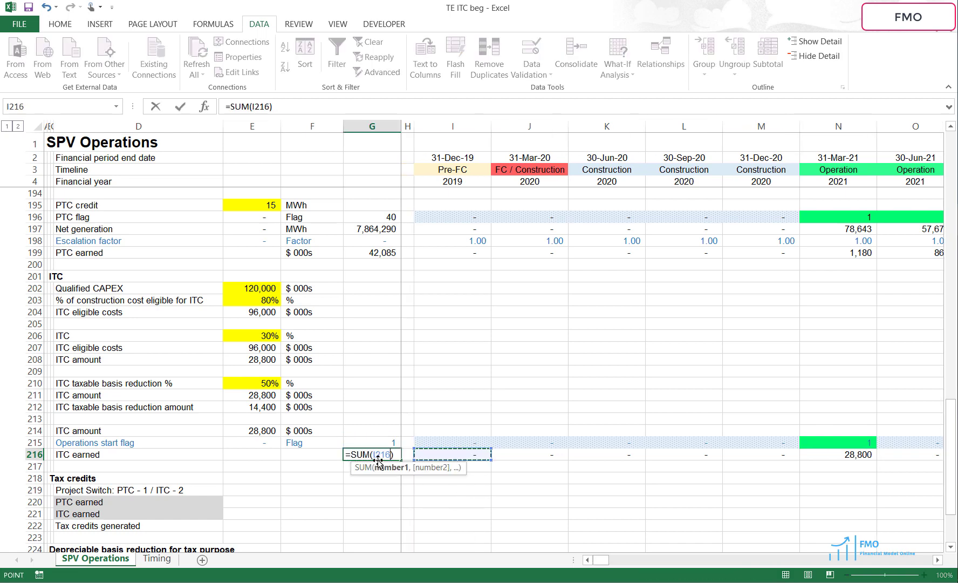
text(:)
key(ctrl+shift+Right)
key(ctrl+Return)
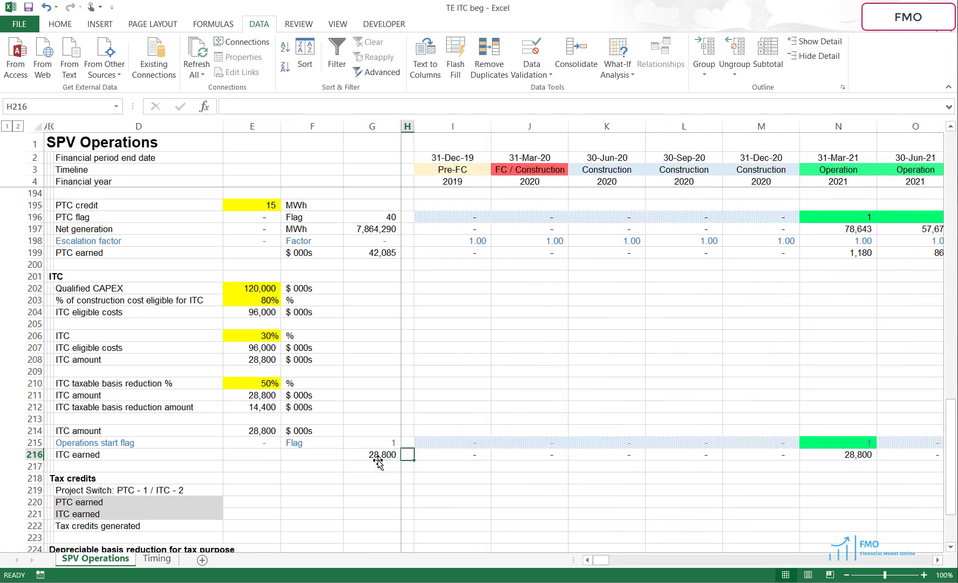
key(Left)
key(Left)
key(Left)
key(Right)
key(Right)
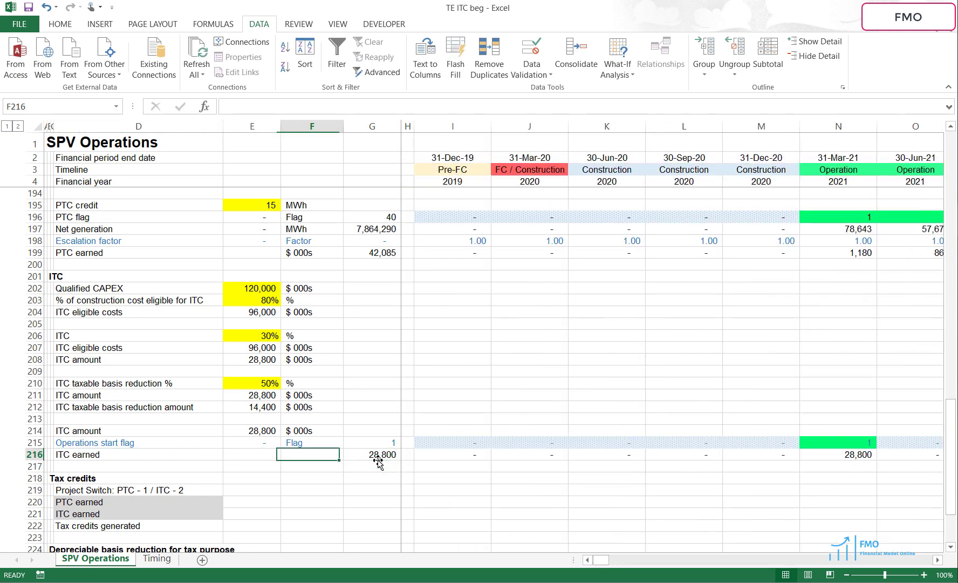
text($ 000)
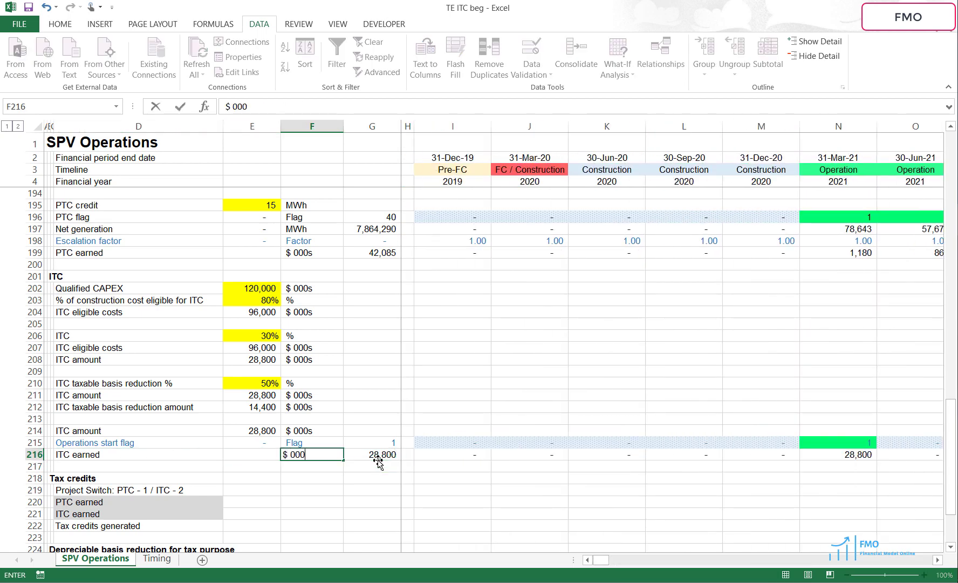
text(s)
click(324, 489)
scroll(301, 458, down, 3)
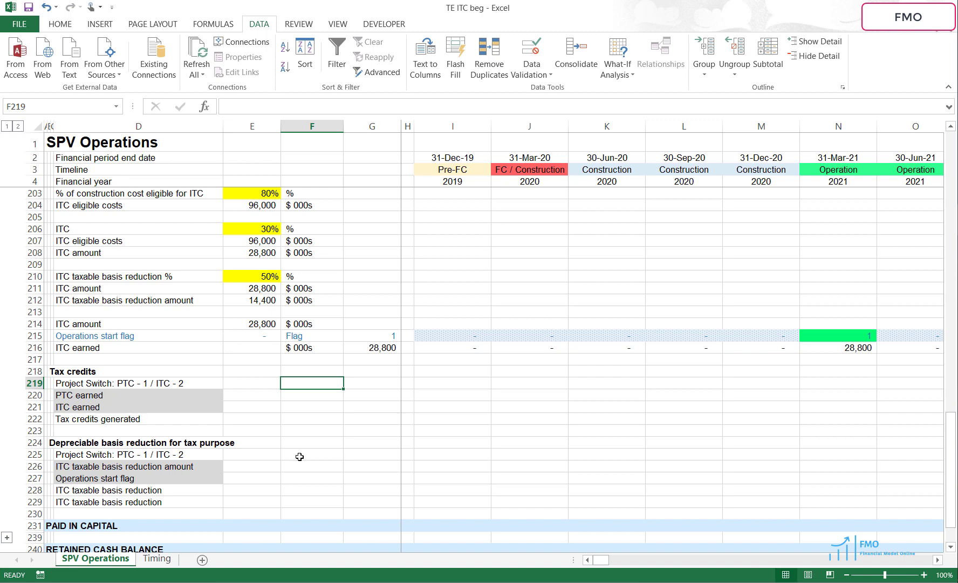
Enter 1 as the tax credits project switch value in E219.
click(37, 382)
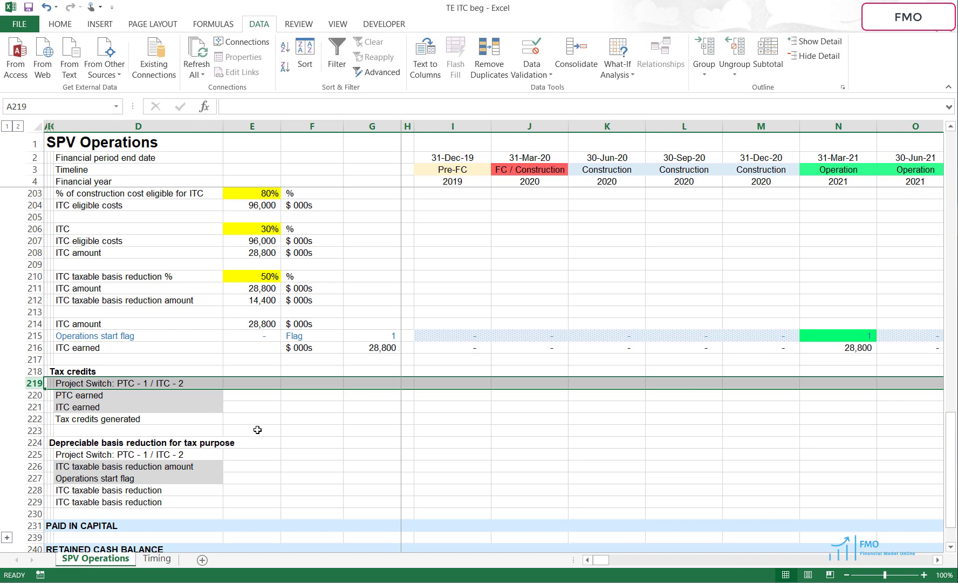
click(250, 384)
text(1)
key(Return)
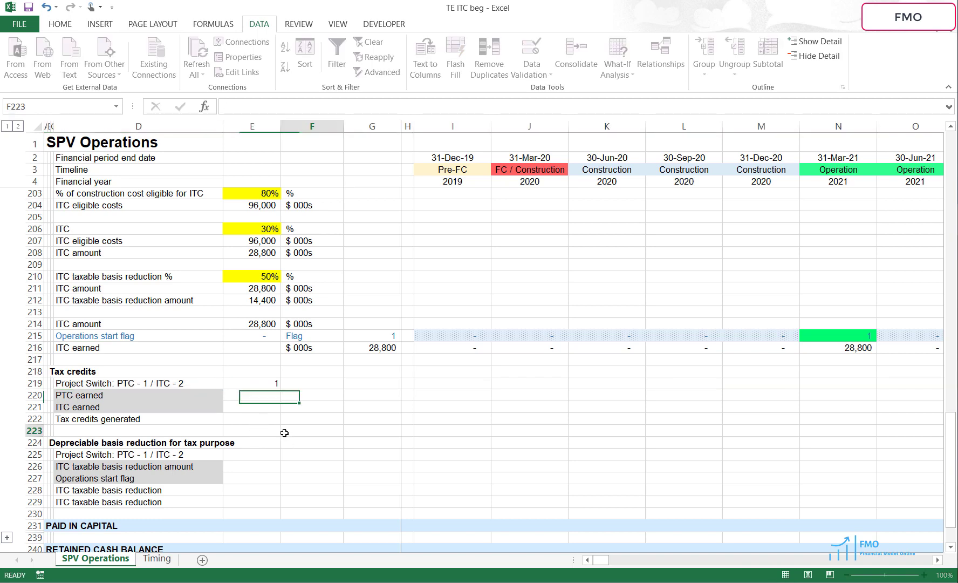
click(288, 434)
click(268, 384)
Fill the switch cell yellow as an input and label it Switch in F219.
key(alt+h)
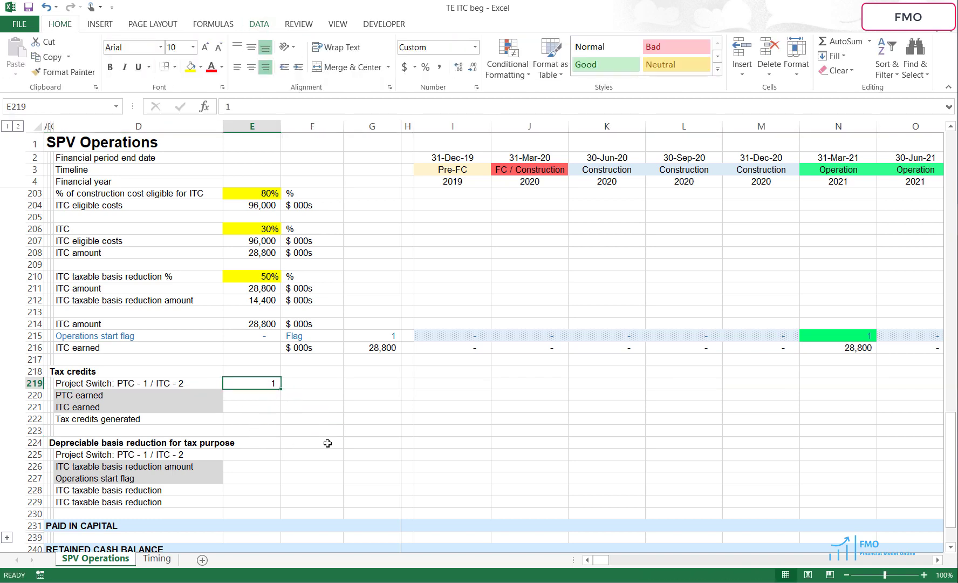
key(h)
click(225, 168)
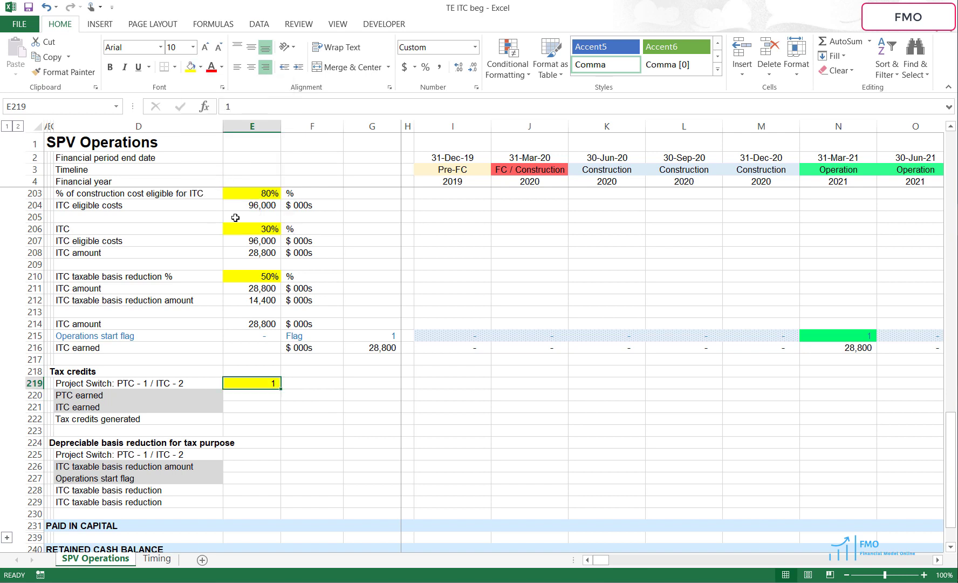
click(299, 384)
text(Switch)
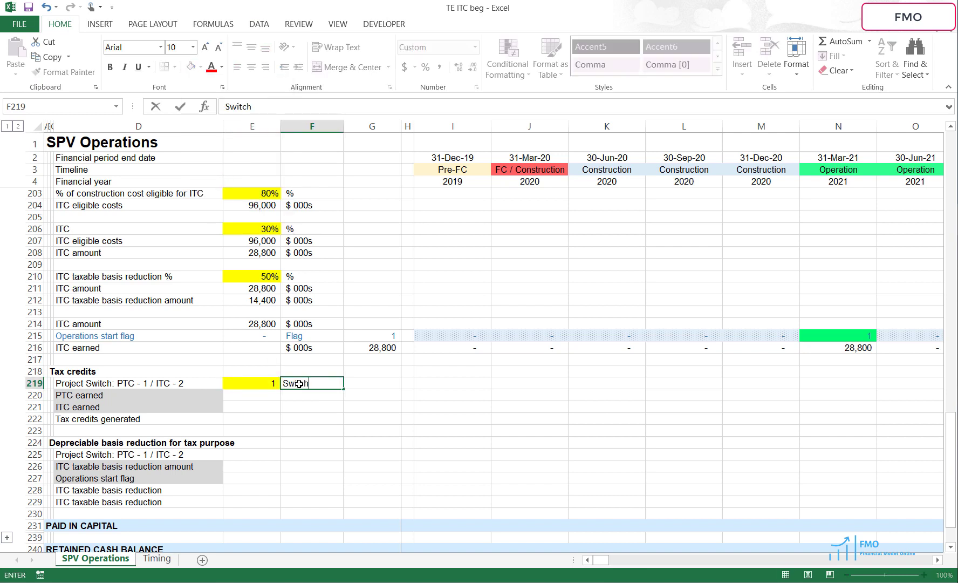
key(Return)
click(248, 387)
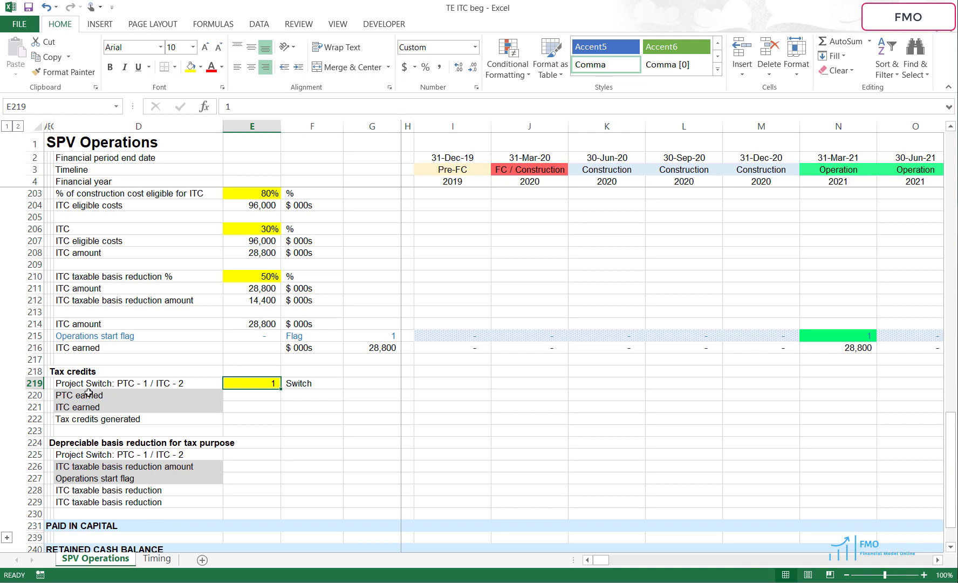
Link row 220 to PTC earned with =D$199, filled across the row.
drag(88, 393, 89, 406)
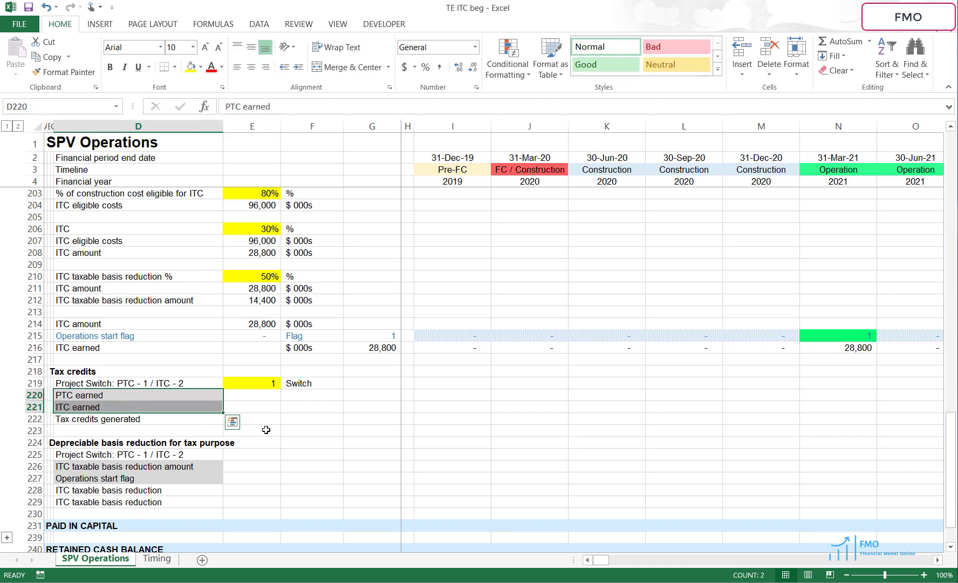
scroll(267, 429, up, 3)
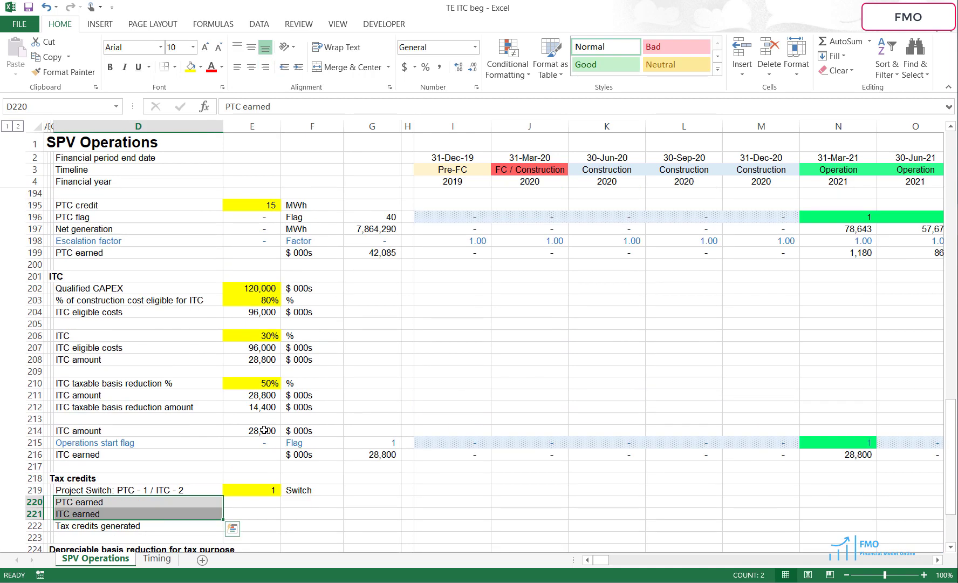
click(146, 252)
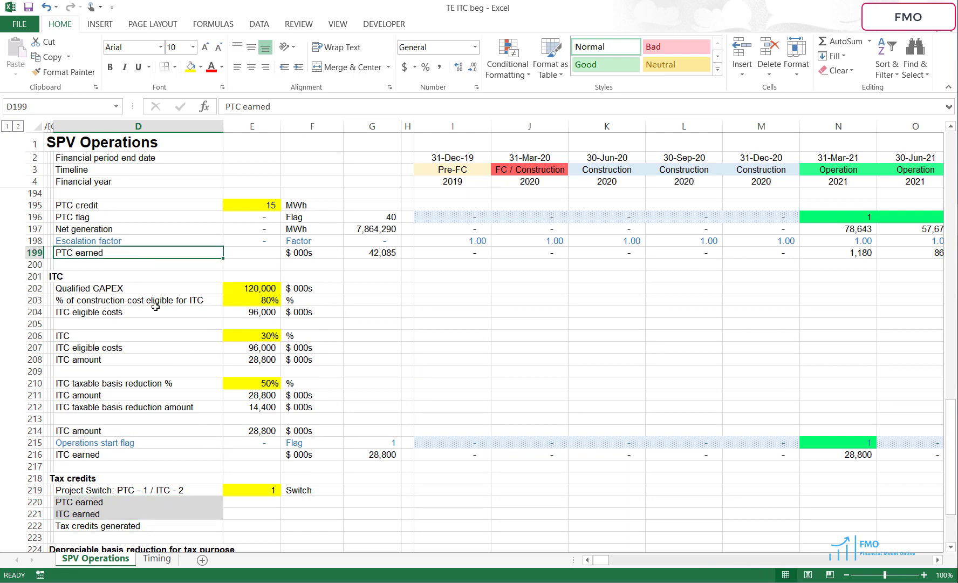
key(ctrl+c)
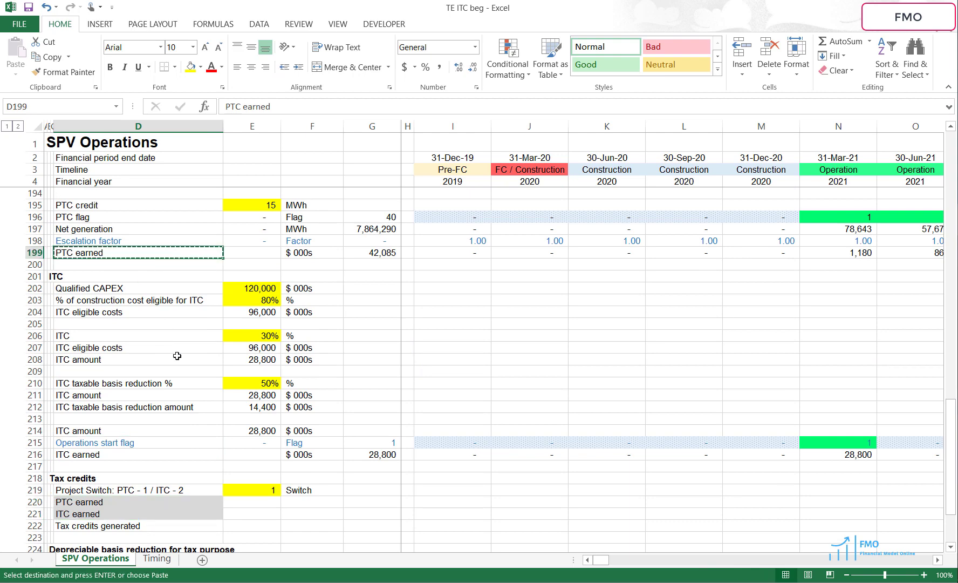
scroll(177, 356, down, 2)
click(134, 430)
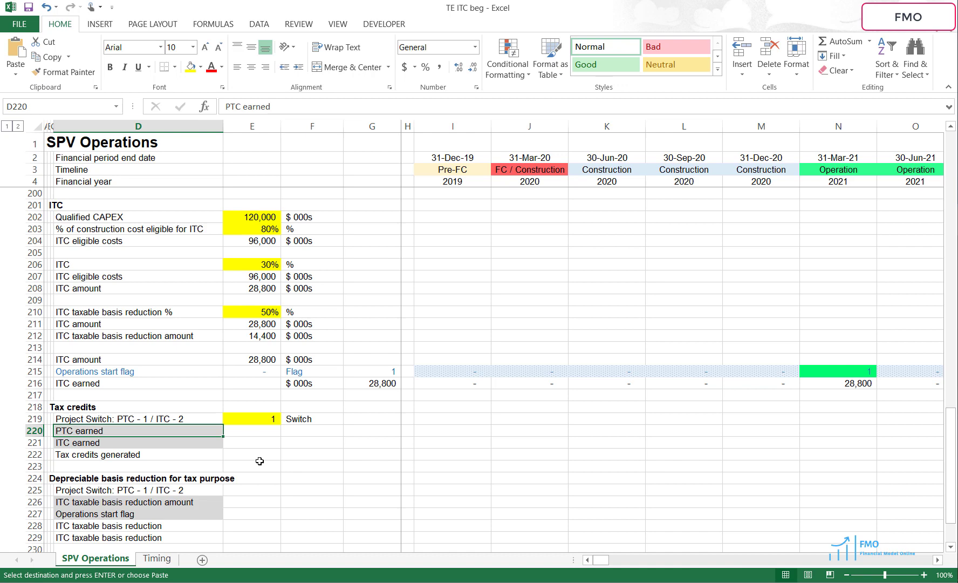
text(=D$199)
key(ctrl+Return)
key(ctrl+c)
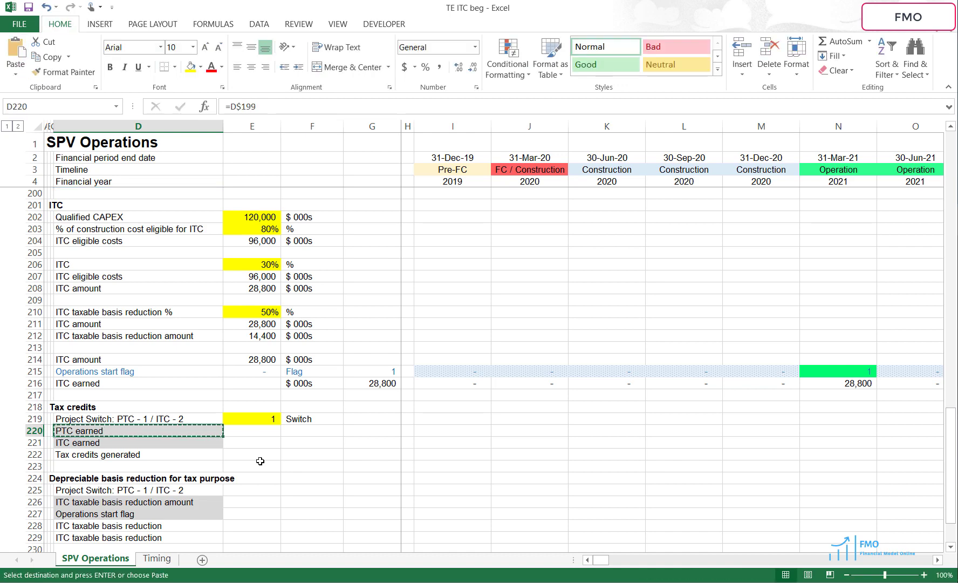
key(ctrl+shift+Right)
key(ctrl+v)
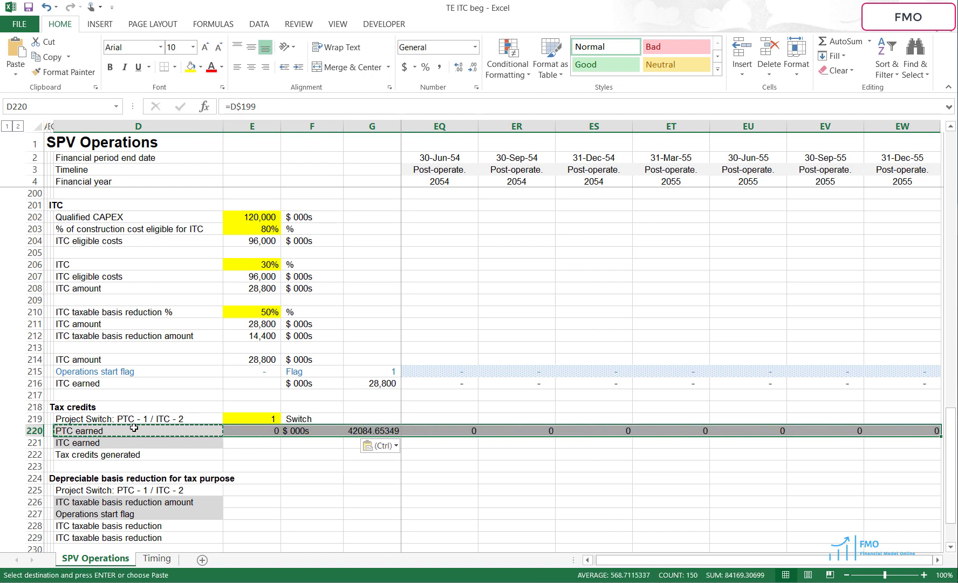
Link row 221 to ITC earned in row 216 with a row-locked reference, filled across.
click(107, 384)
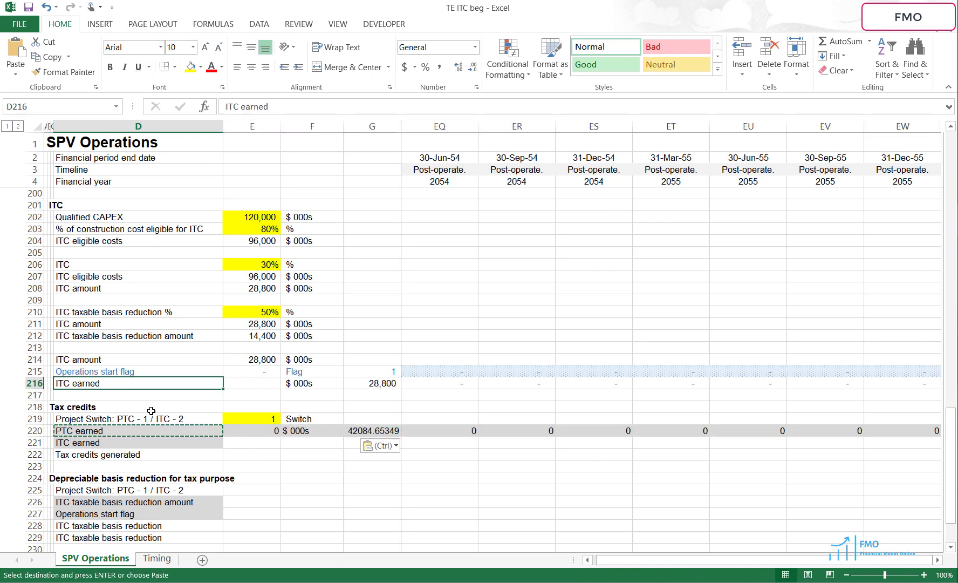
key(ctrl+c)
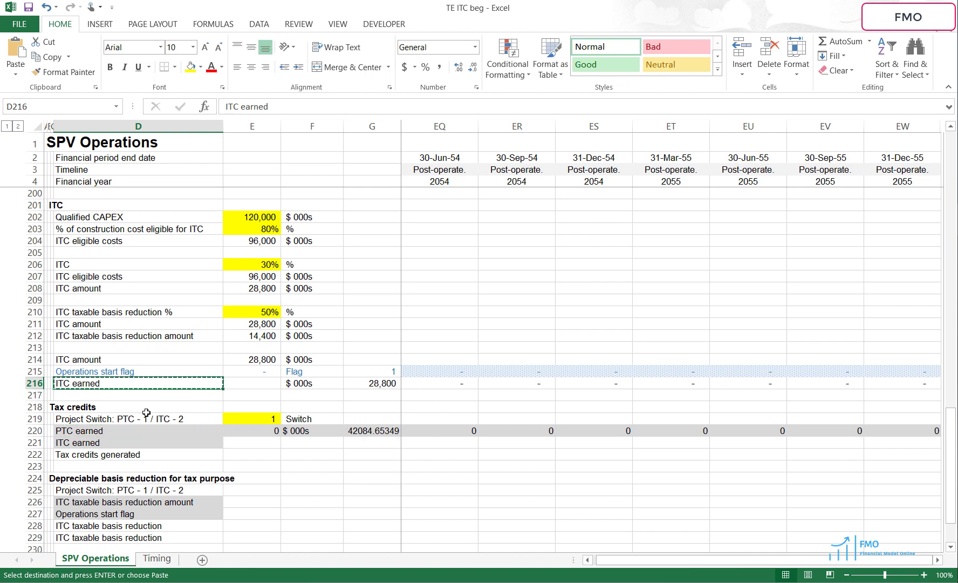
click(103, 443)
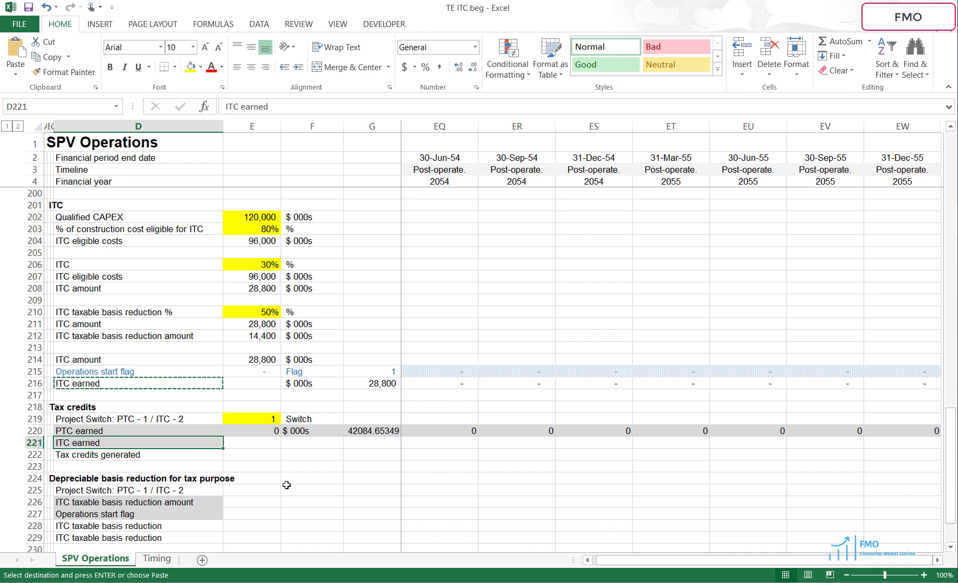
key(alt)
key(h)
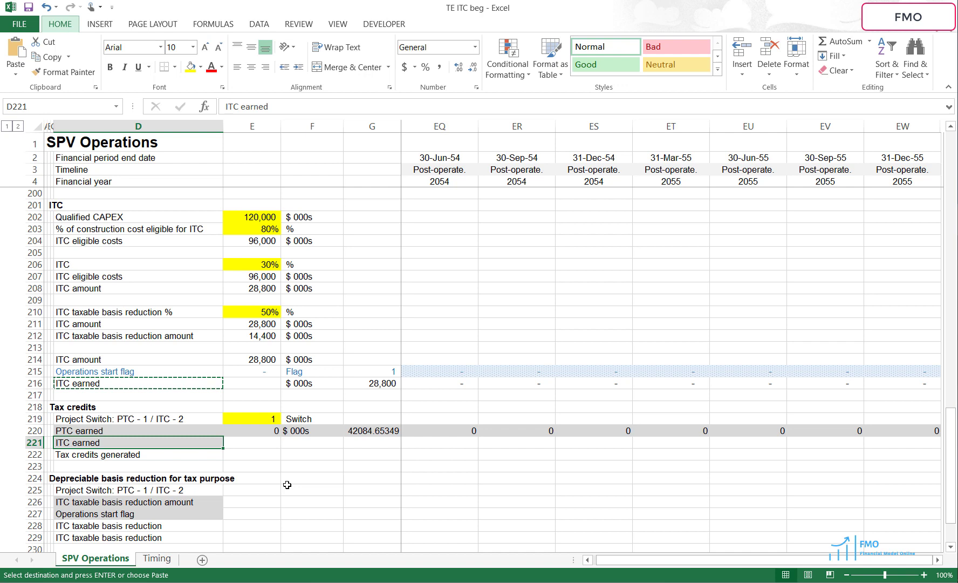
key(v)
key(n)
key(F2)
key(F4)
key(Return)
key(ctrl+c)
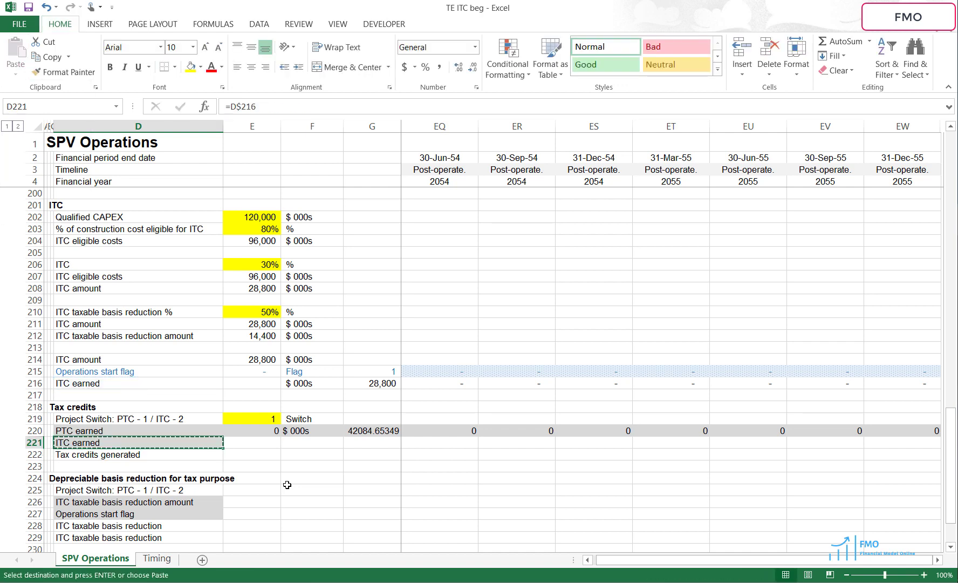
key(shift+space)
key(ctrl+v)
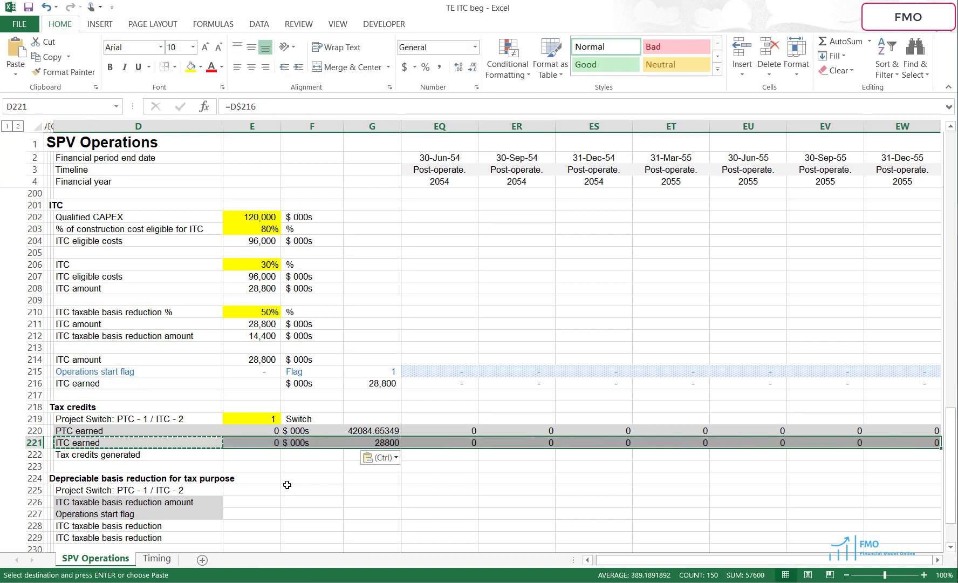
Format-paint row 216's formatting onto rows 220 and 221.
click(35, 383)
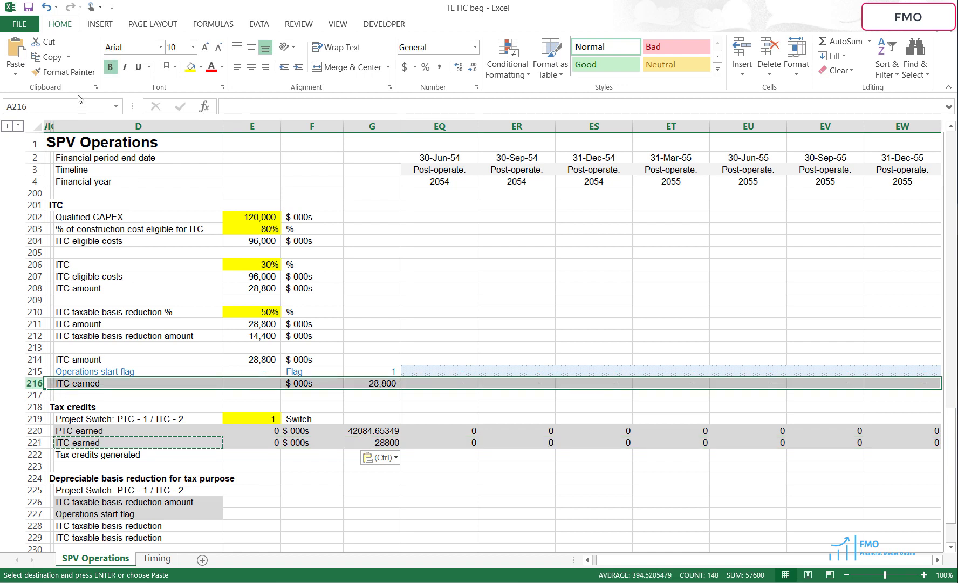
click(72, 72)
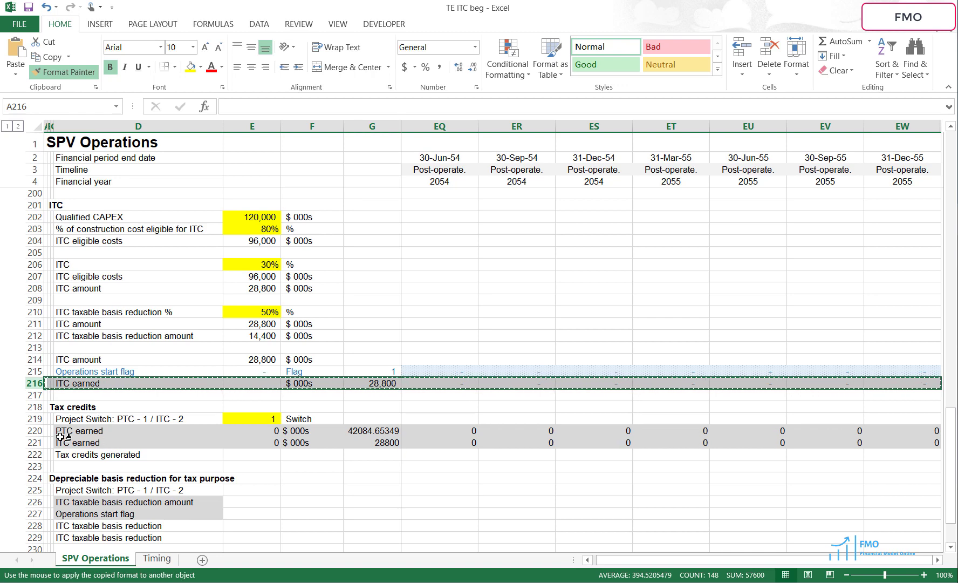
drag(35, 430, 35, 442)
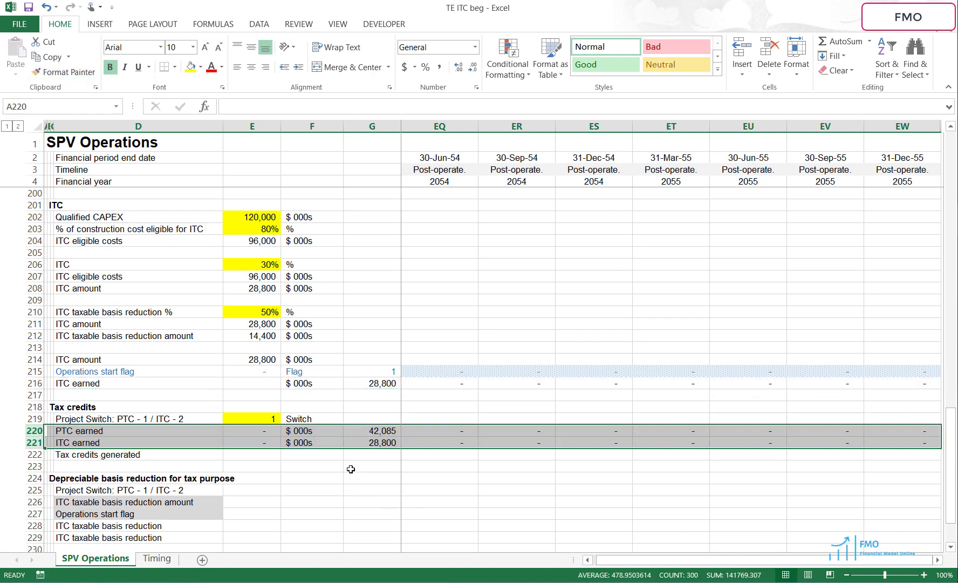
mouse_move(349, 467)
mouse_down()
mouse_move(479, 520)
mouse_move(455, 461)
mouse_up()
Fill =IF($E$219=1,I220,I221) across row 222 from I222.
click(447, 453)
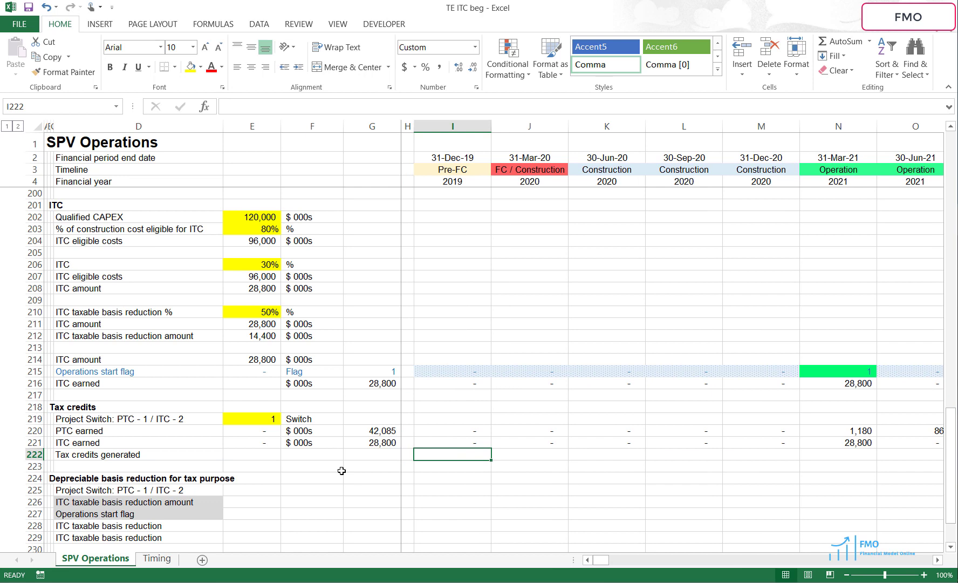
text(=)
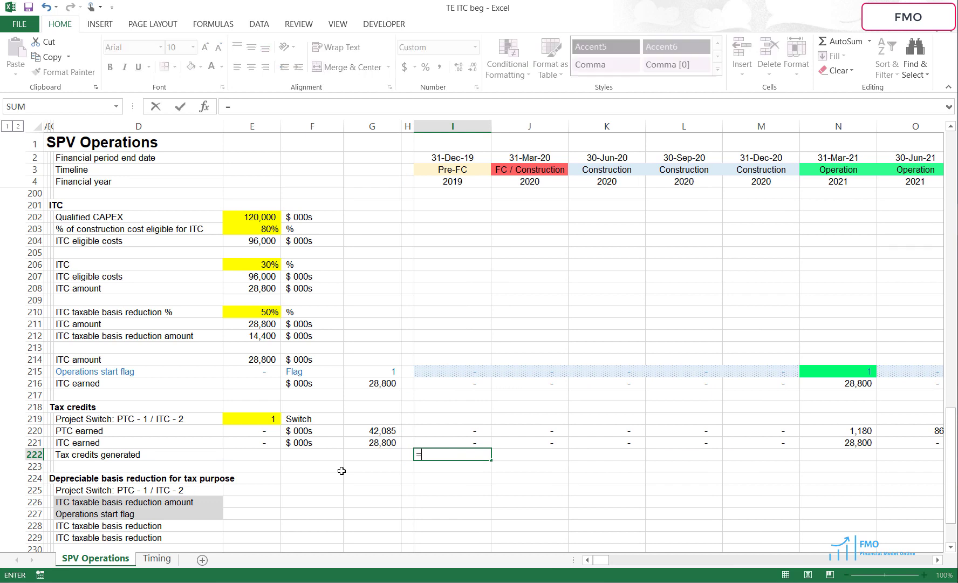
text(if()
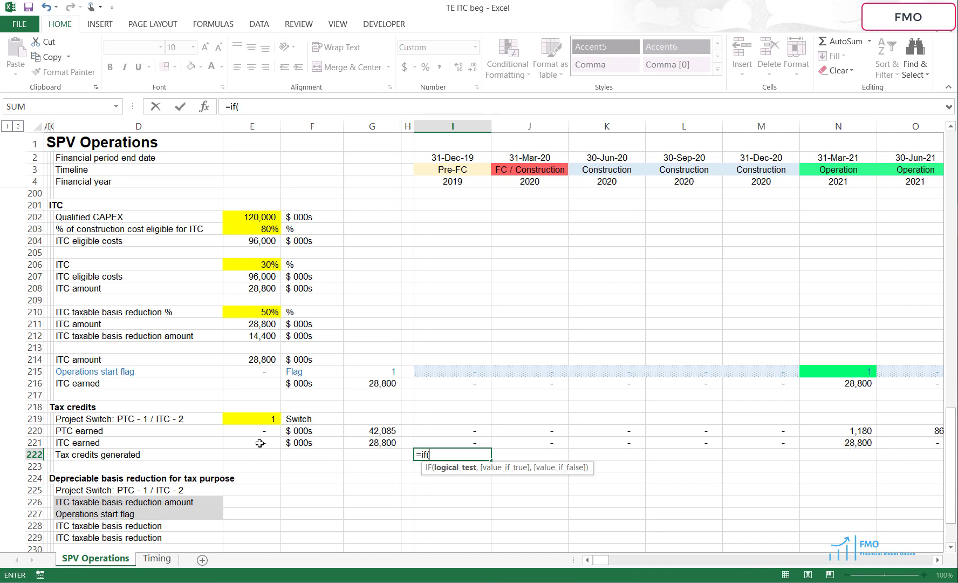
click(254, 420)
key(F4)
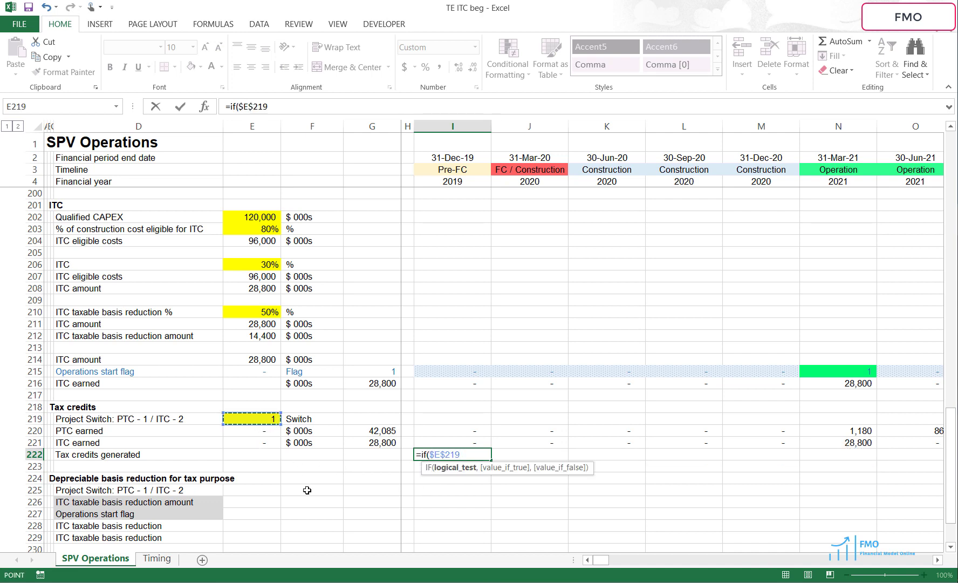
text(=1,)
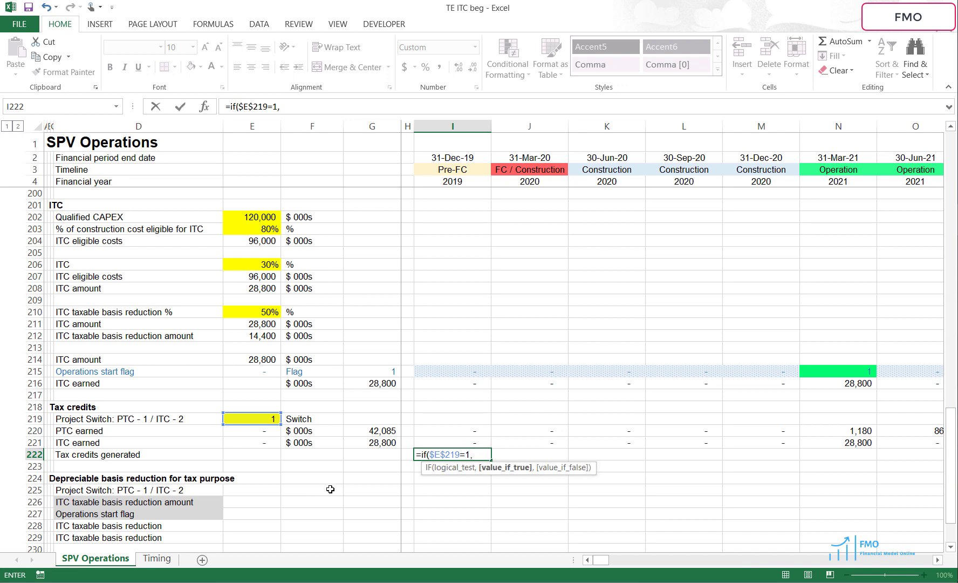
click(439, 433)
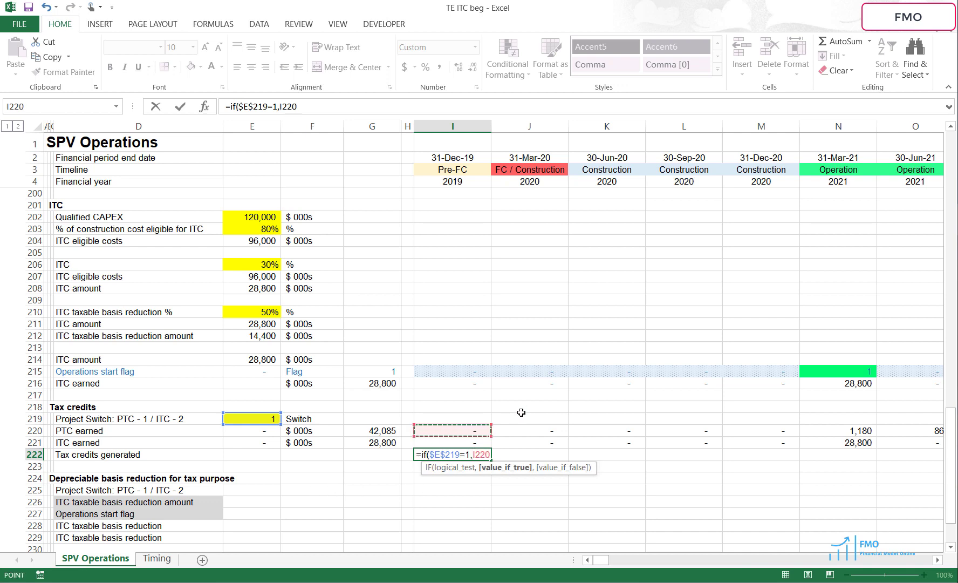
text(,)
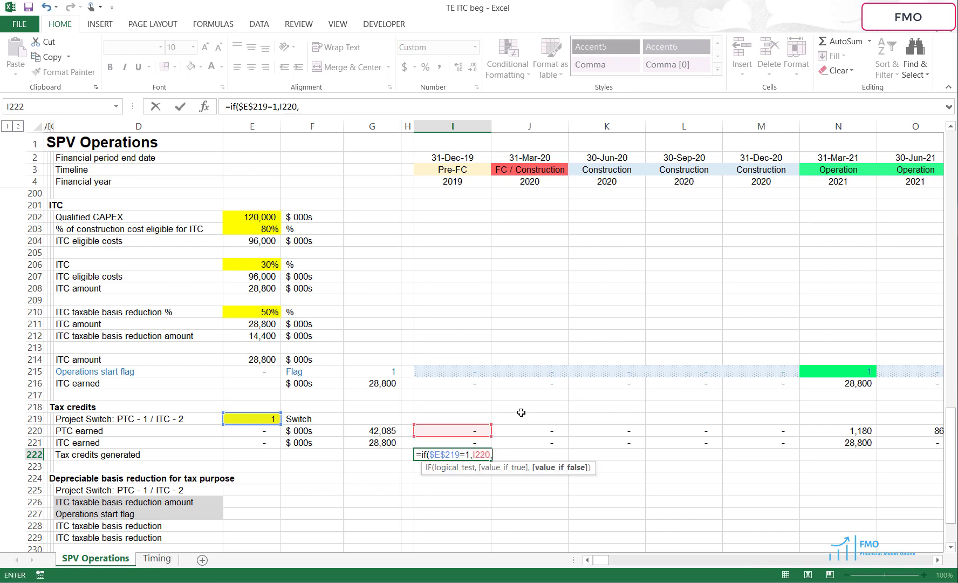
click(466, 440)
text())
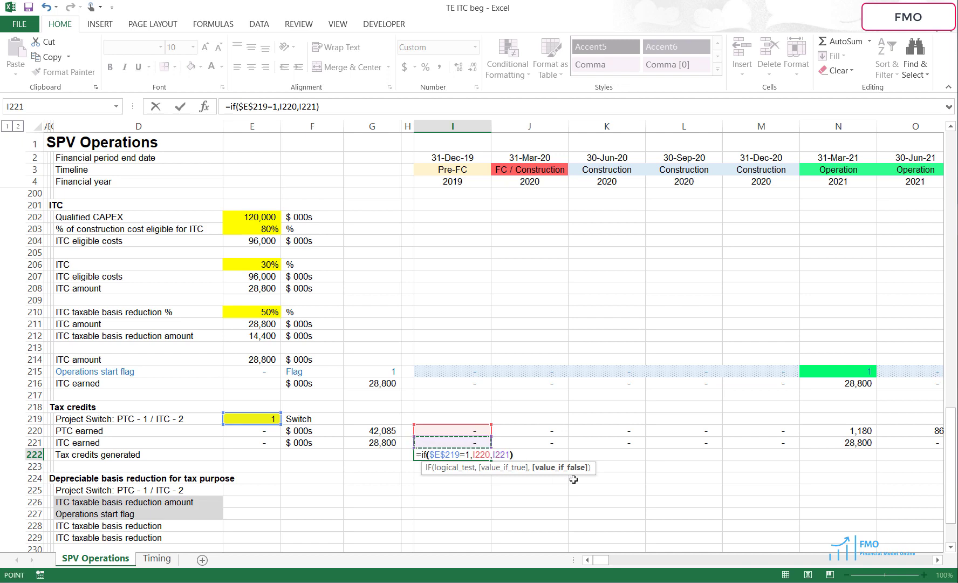
key(ctrl+Return)
key(ctrl+c)
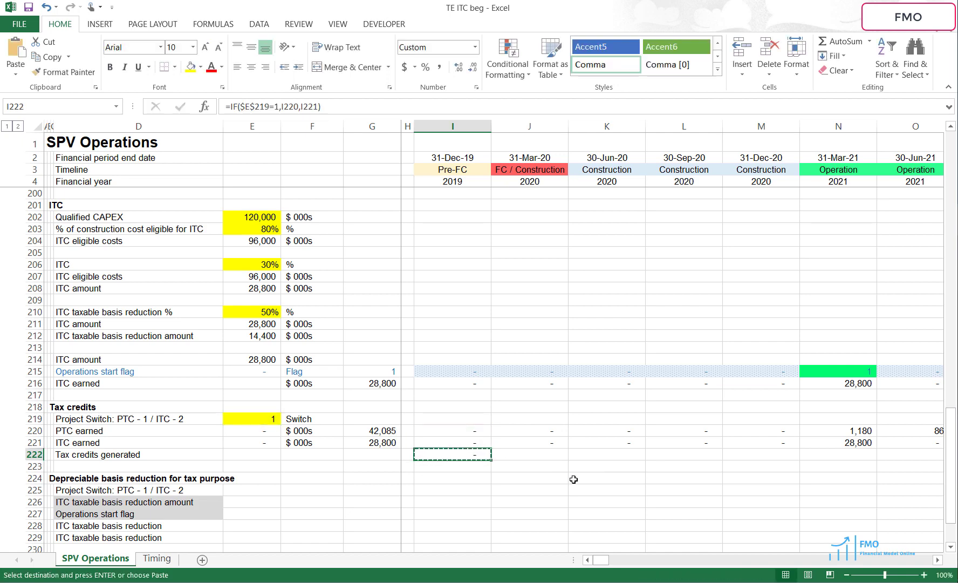
key(ctrl+shift+Right)
key(Return)
Total row 222 with =SUM(I222:EW222) in G222 and label units $ 000s.
key(Left)
key(Left)
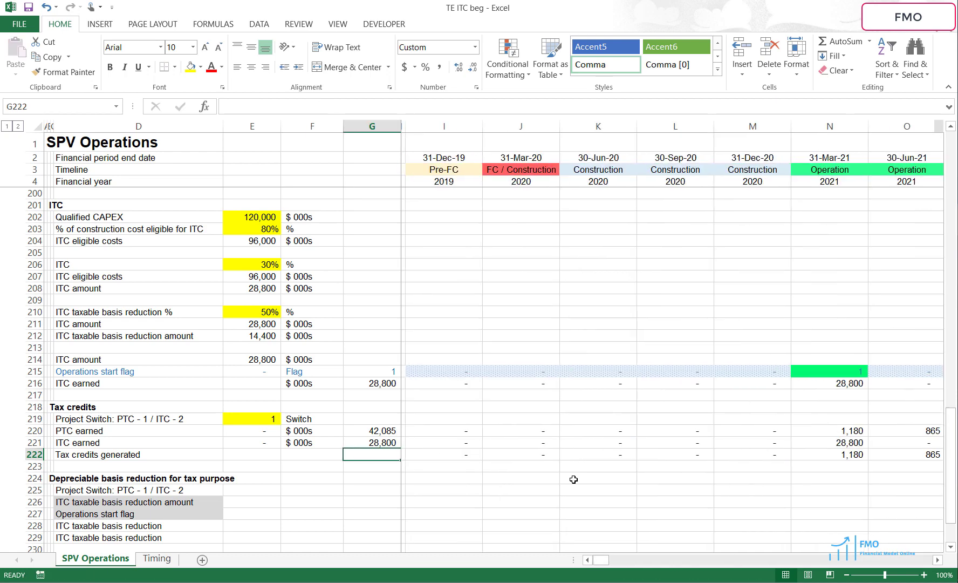
key(alt+equal)
key(Down)
key(Down)
key(Down)
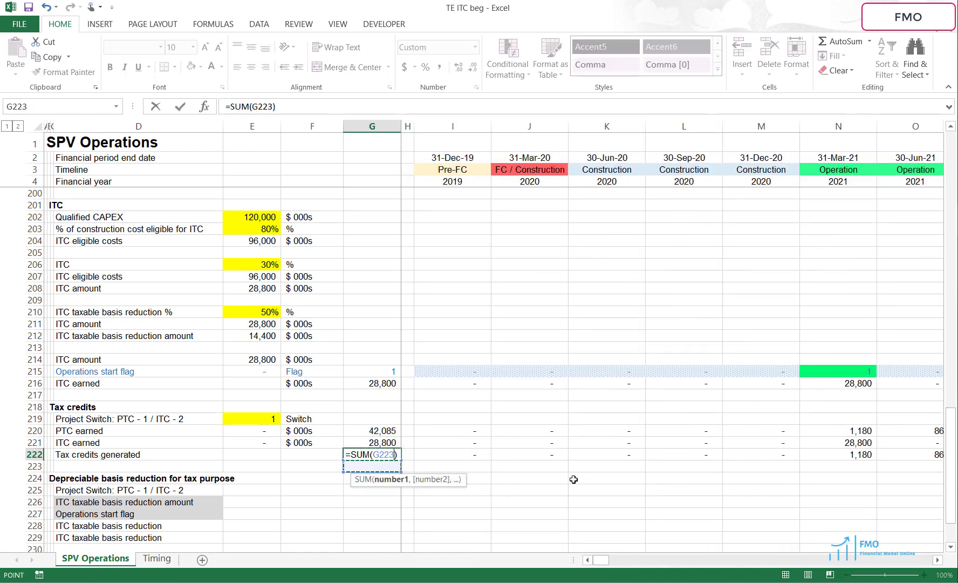
key(Up)
key(Right)
key(Right)
key(ctrl+shift+Right)
key(ctrl+Return)
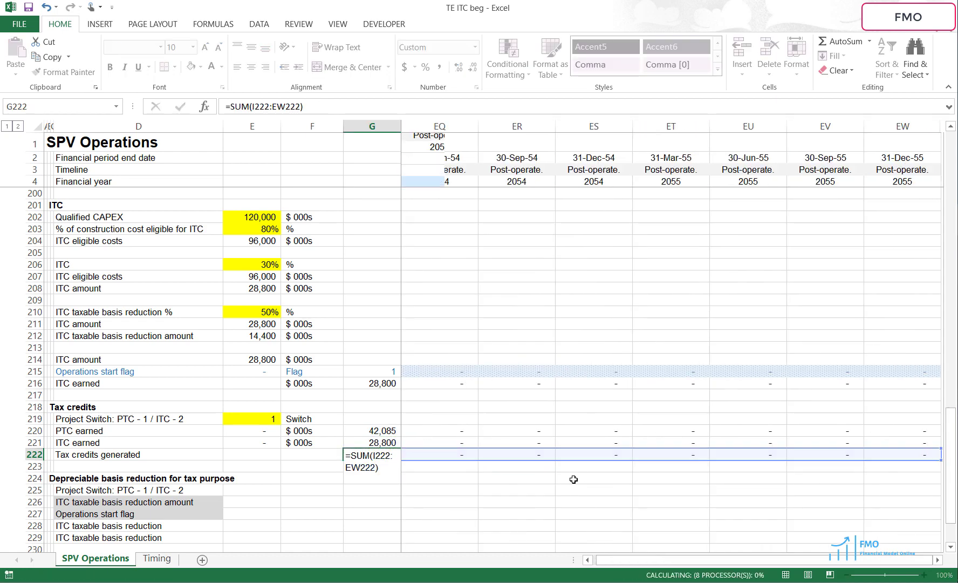
key(Left)
text($ )
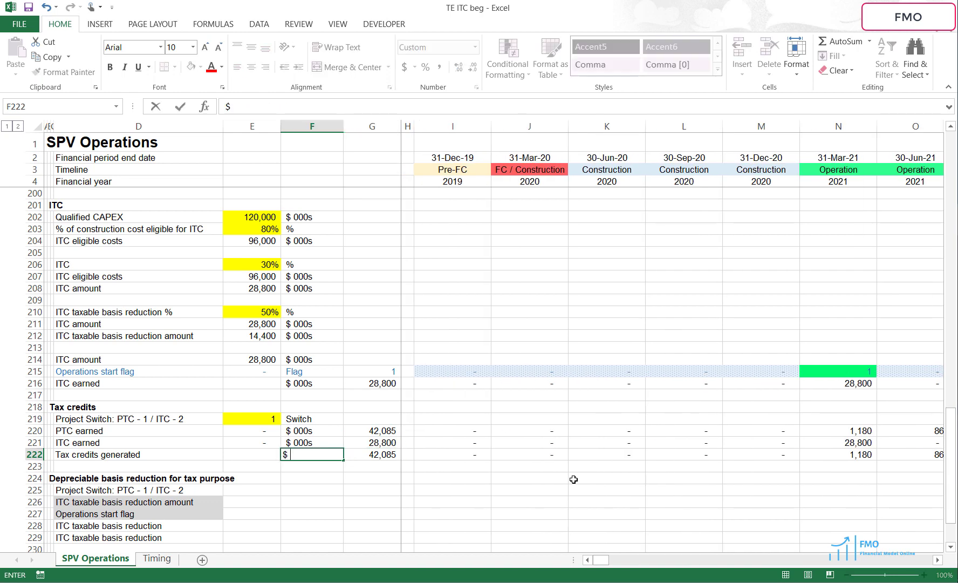
text(000s)
key(Return)
key(Return)
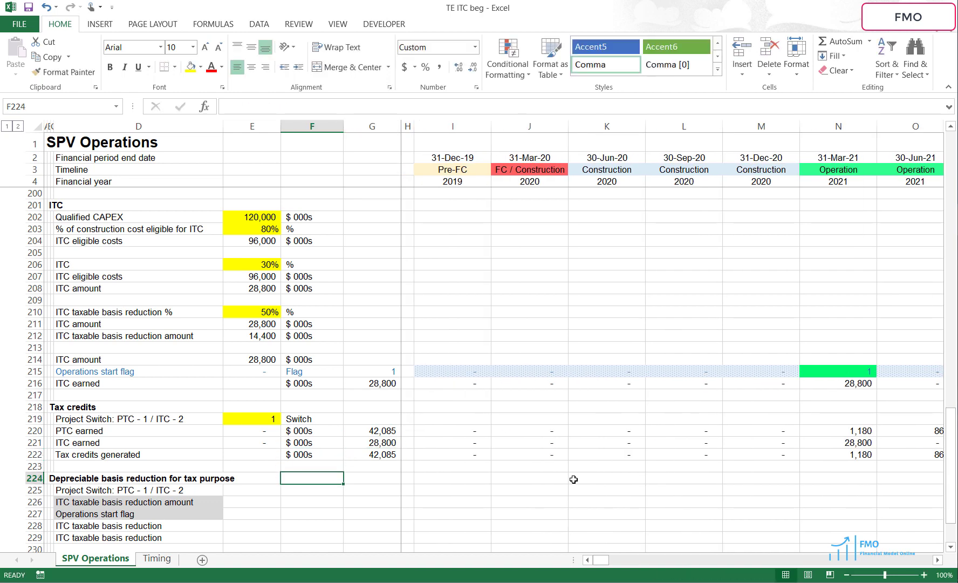
Copy the project switch row 219 into row 225.
scroll(354, 435, down, 2)
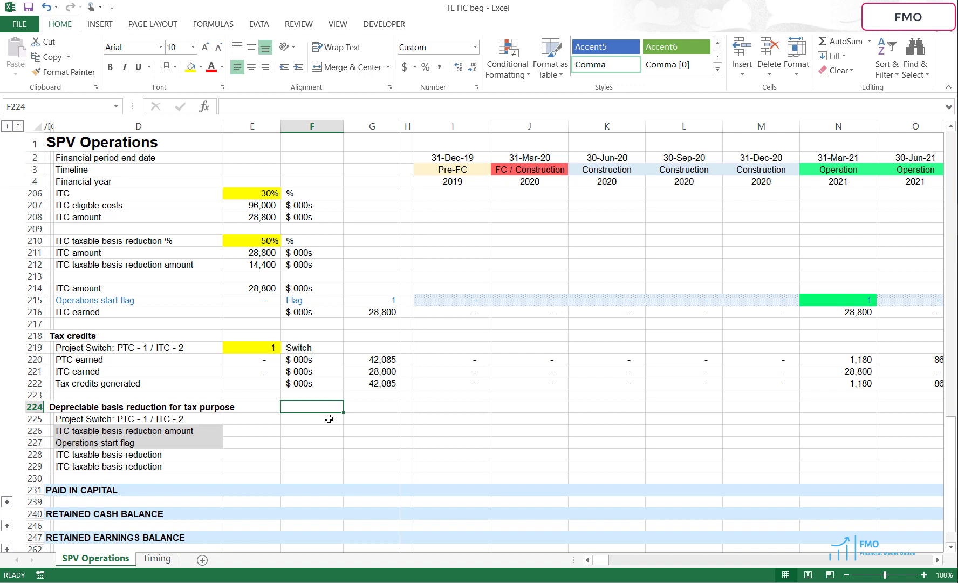
click(34, 348)
key(ctrl+c)
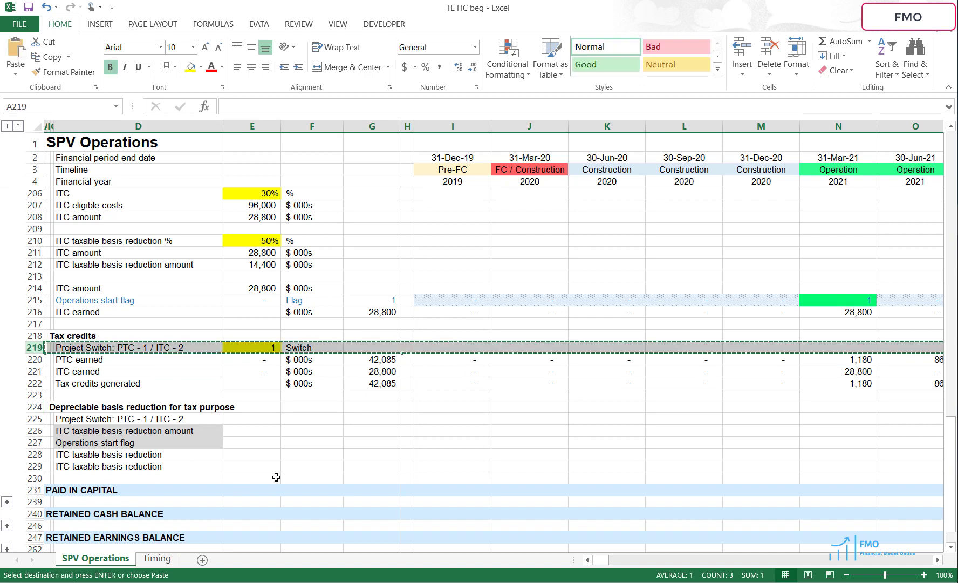
click(35, 419)
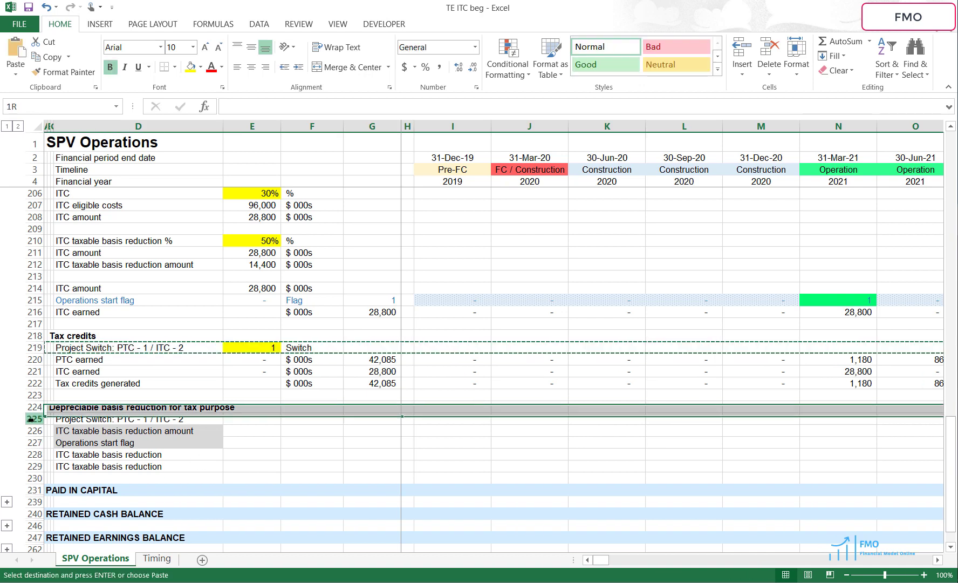
key(ctrl+v)
key(Escape)
click(257, 444)
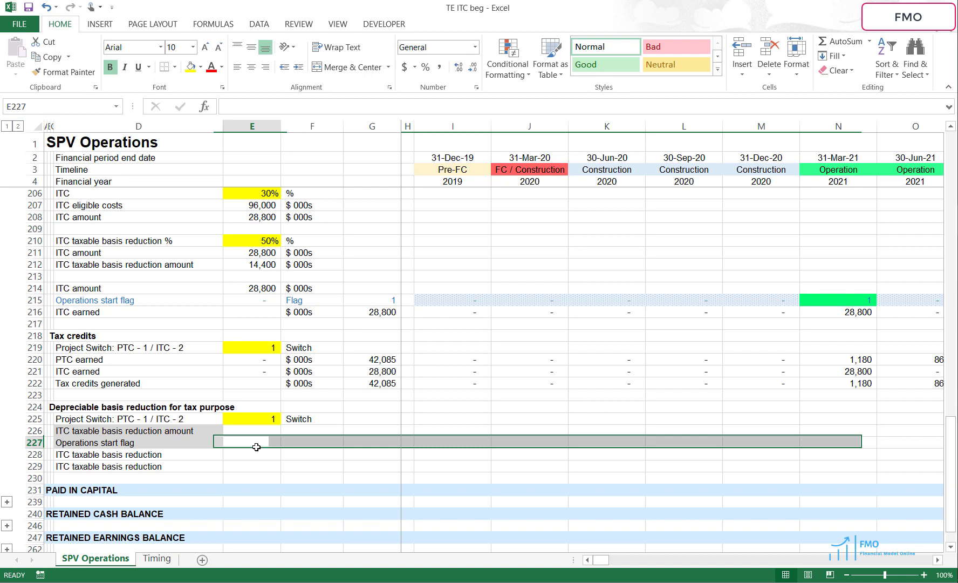
Link row 226 to the basis reduction amount with =D$212, filled across to column EW.
click(164, 432)
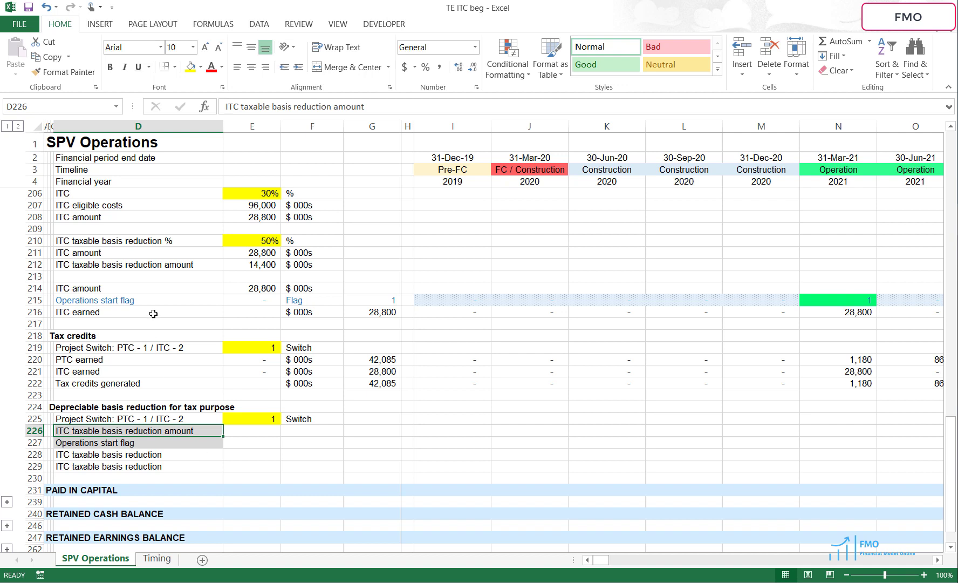
click(144, 266)
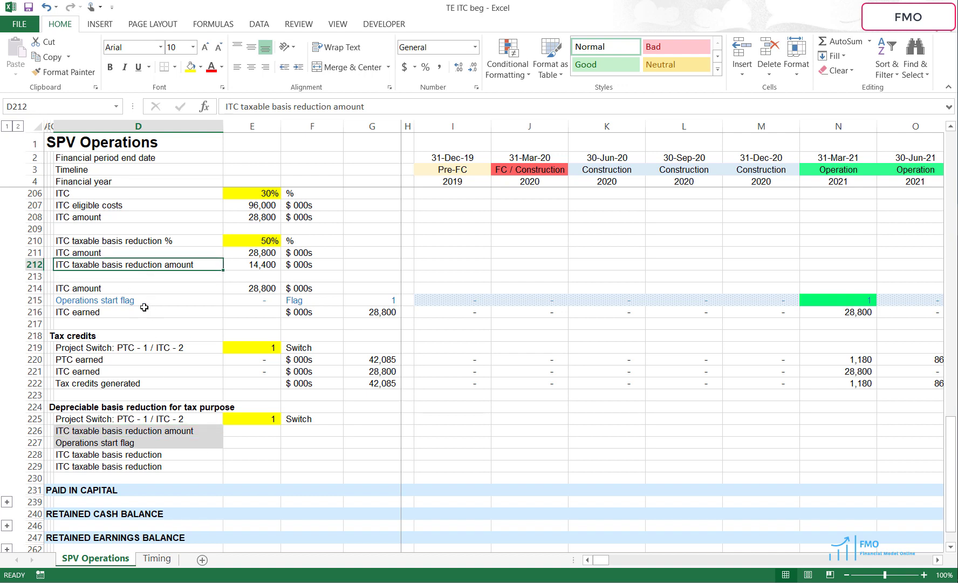
key(ctrl+c)
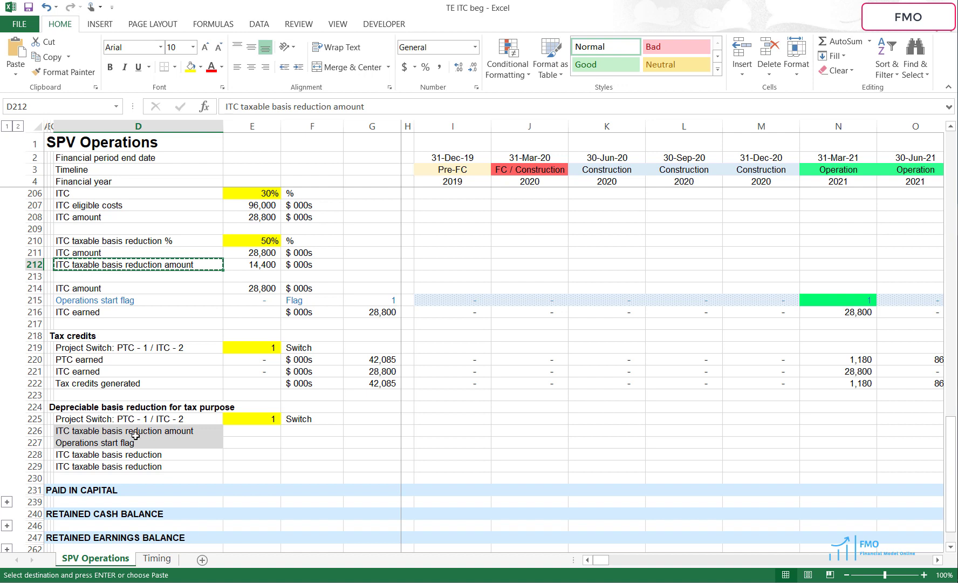
click(135, 431)
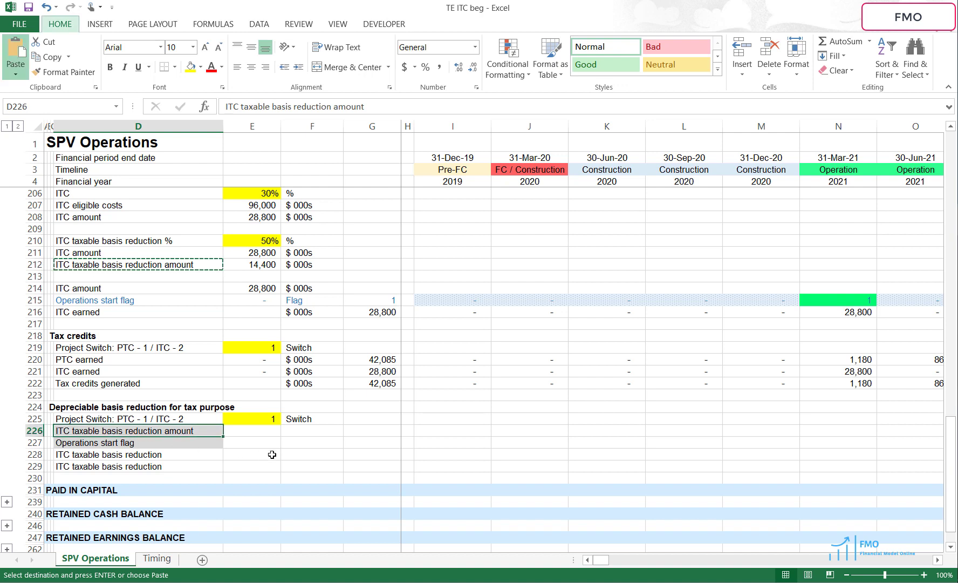
text(=D$212)
key(Return)
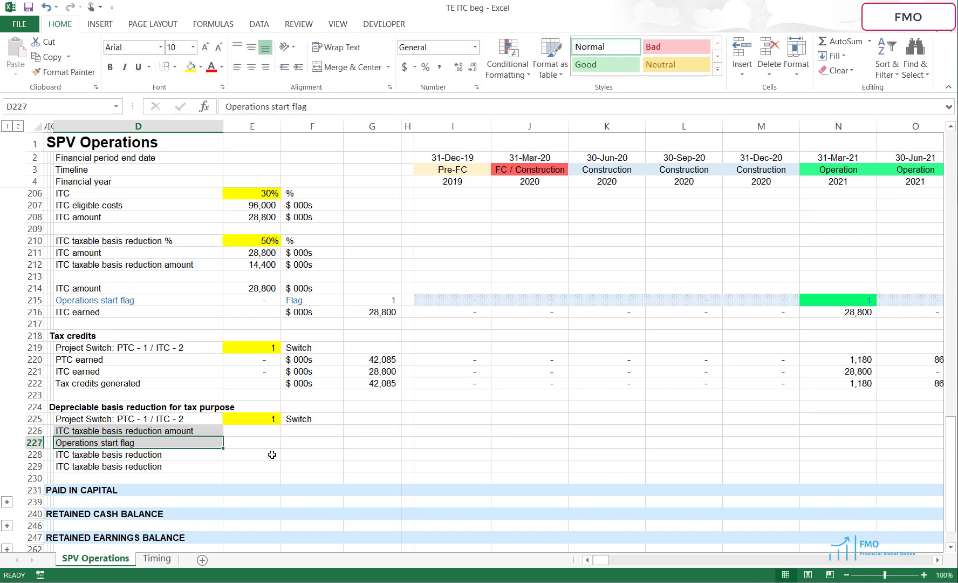
key(Return)
key(ctrl+c)
key(ctrl+shift+Right)
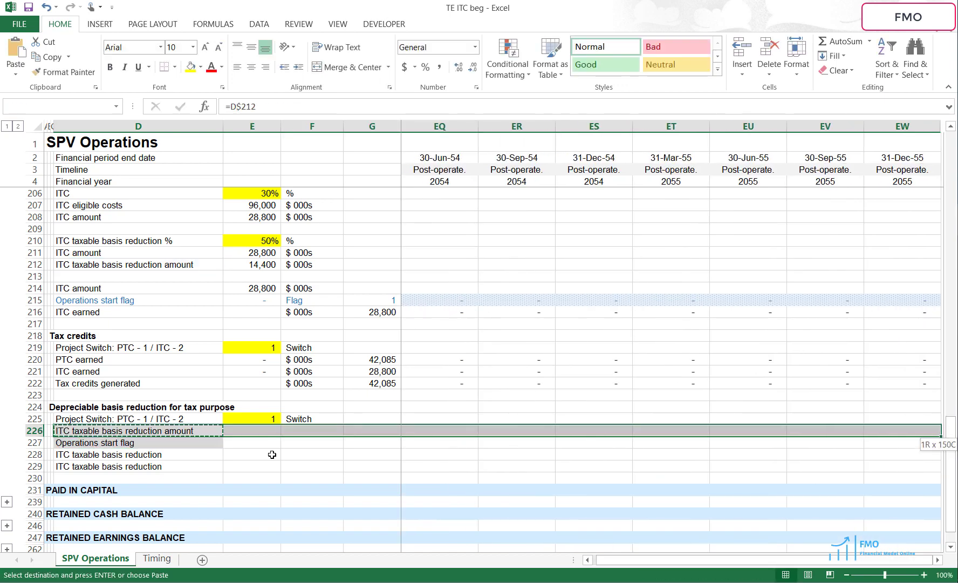
key(ctrl+v)
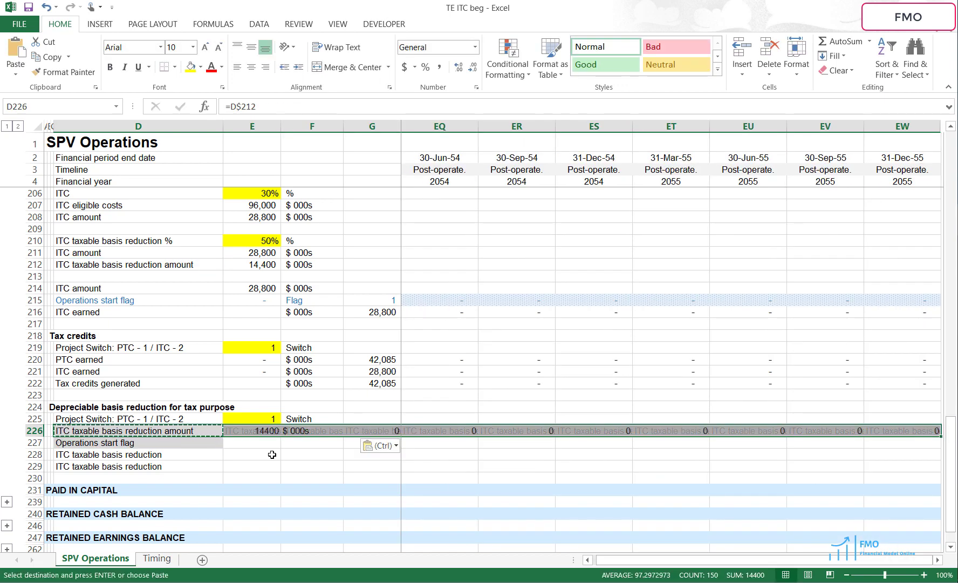
Format-paint row 212's formatting onto row 226, showing 14,400 $ 000s.
click(36, 267)
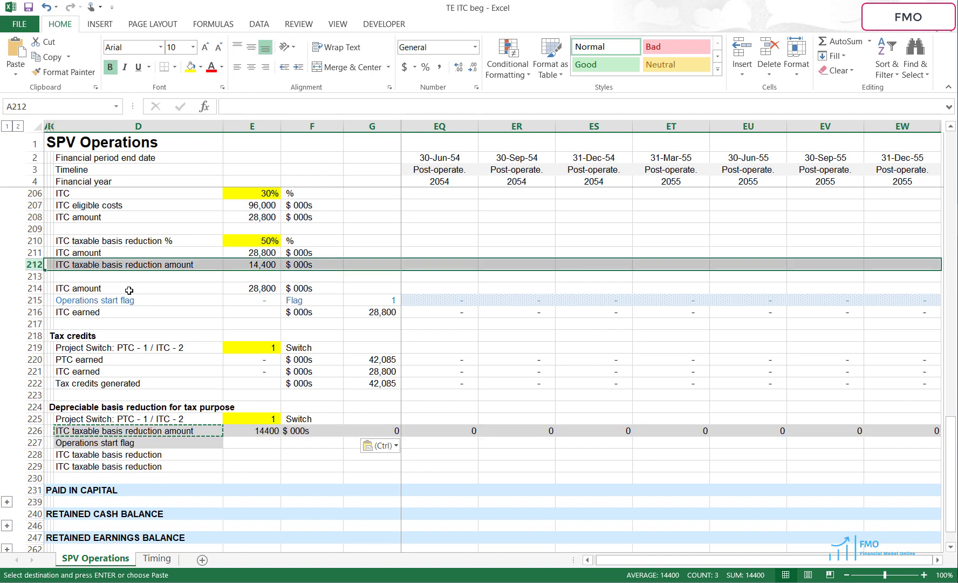
click(70, 72)
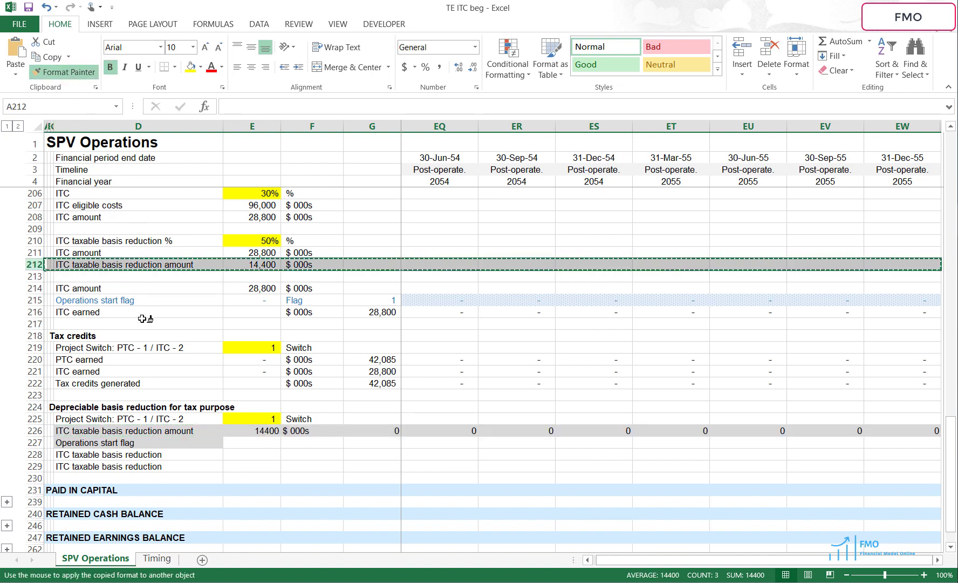
click(37, 432)
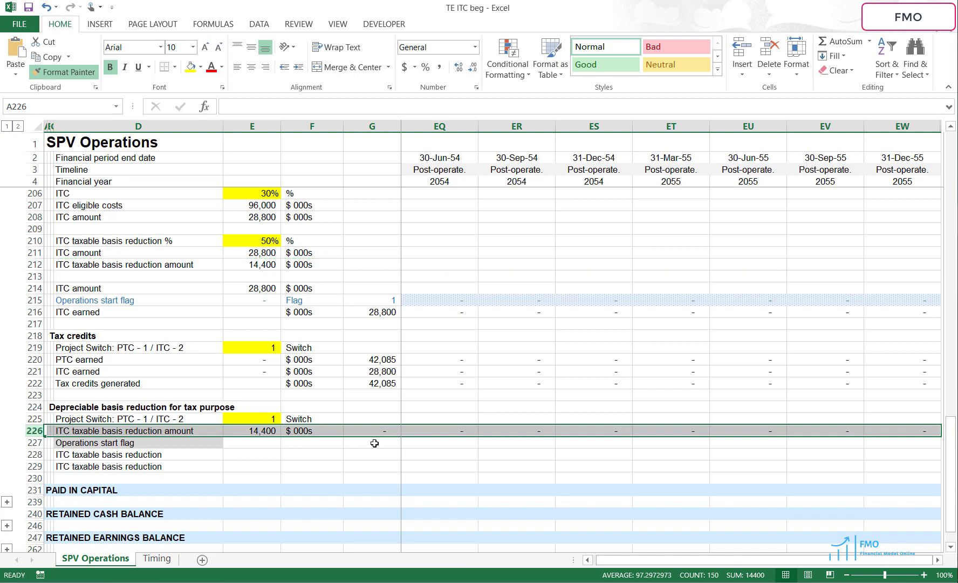
drag(374, 443, 469, 454)
click(314, 451)
click(192, 442)
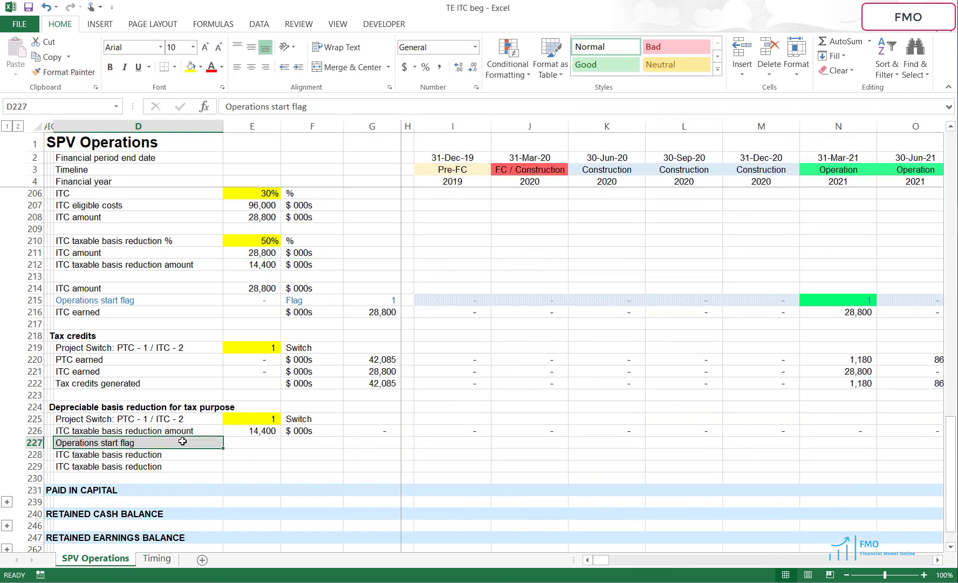
Paste row 215's Operations start flag into row 227, with 1 in the 31-Mar-21 period.
click(35, 300)
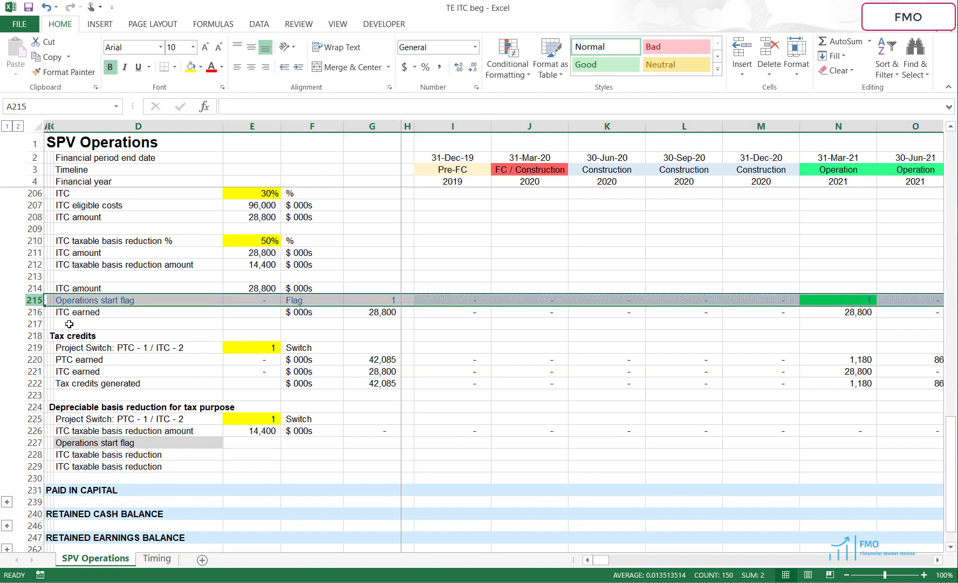
key(ctrl+c)
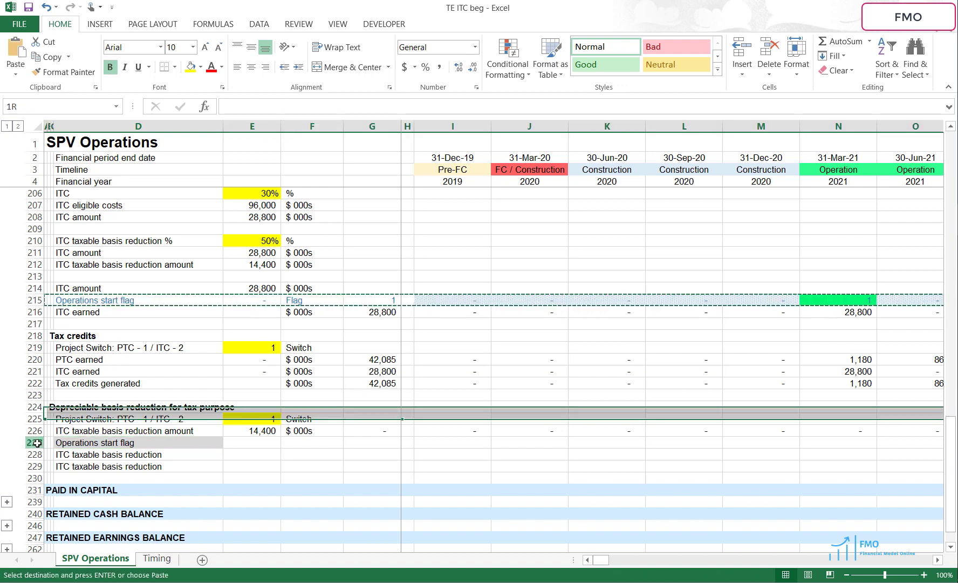
click(34, 443)
key(ctrl+v)
key(Escape)
click(313, 455)
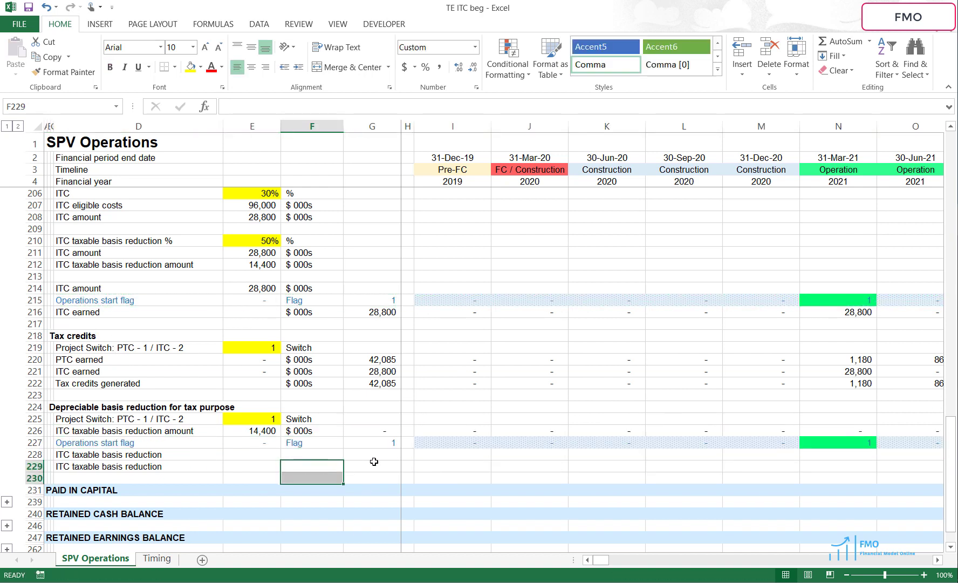
drag(372, 458, 454, 459)
click(433, 454)
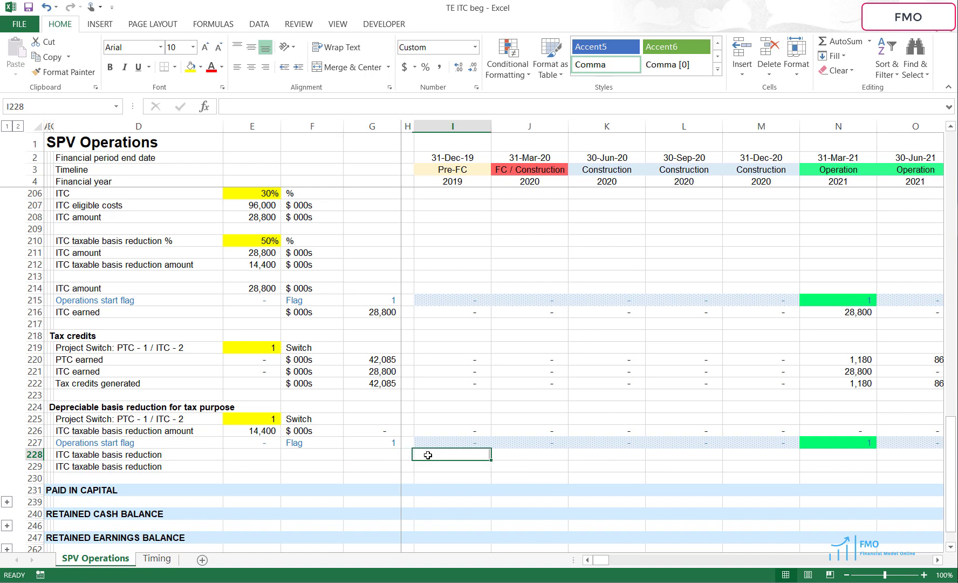
Enter =IF($E$225=1,0,$E$226*I227) in I228 and fill it across to EW228.
text(=)
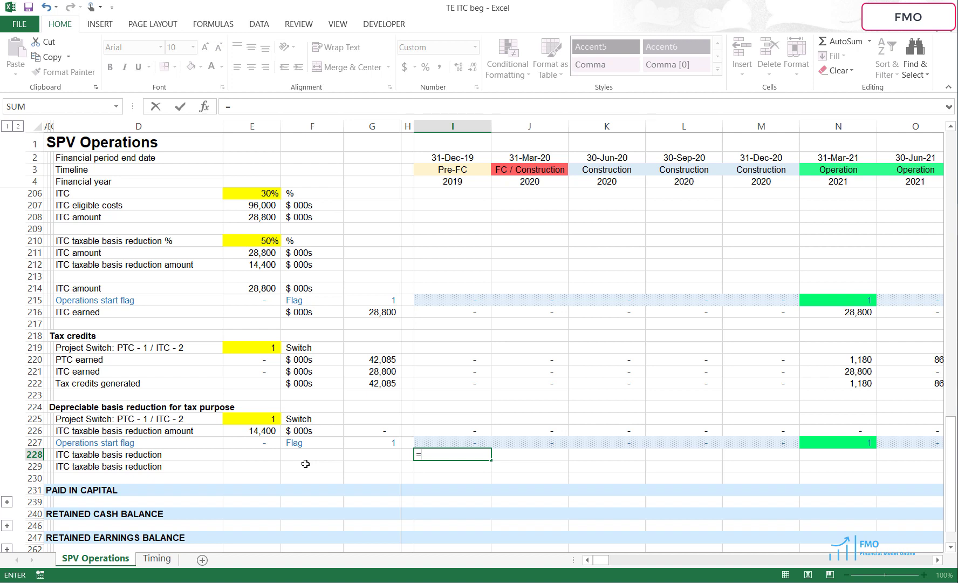
text(if()
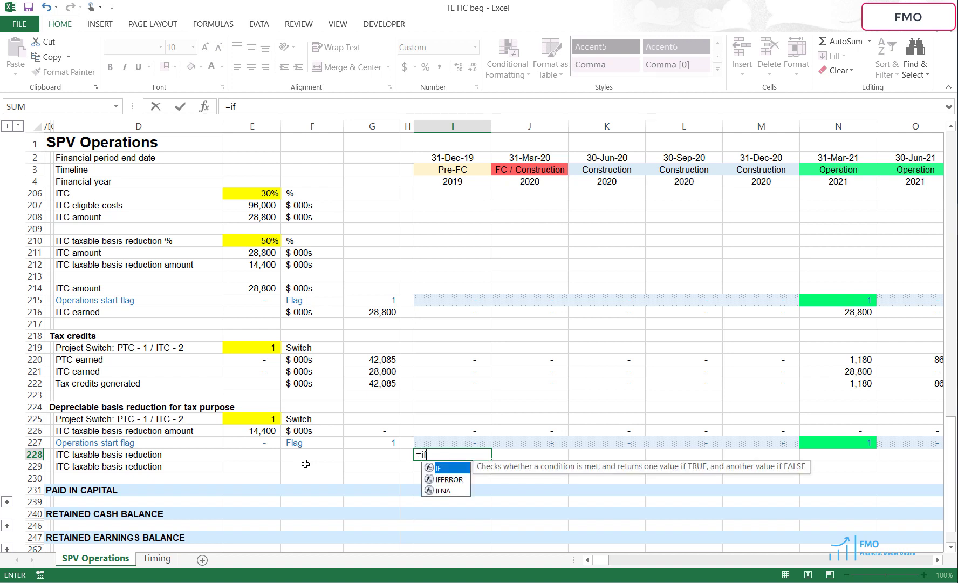
click(236, 425)
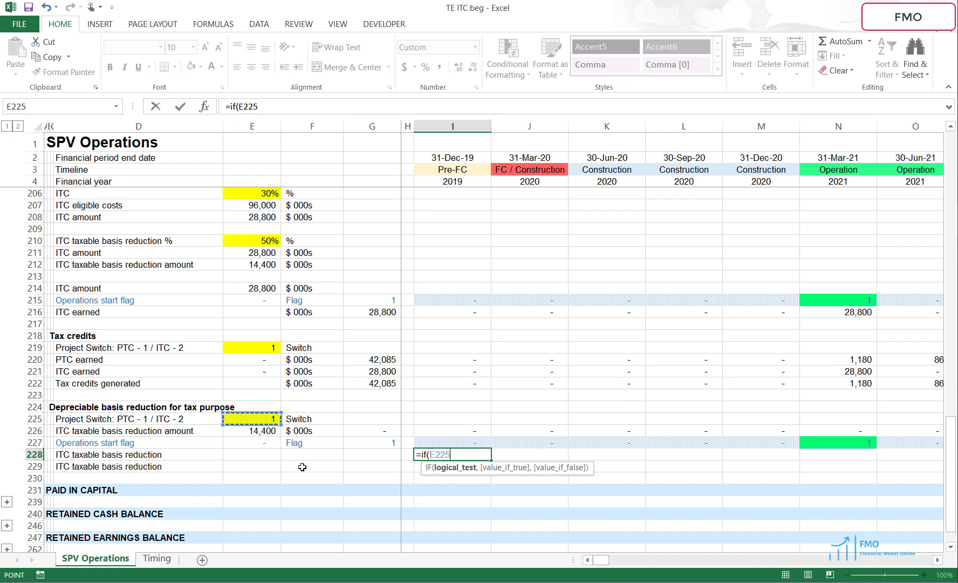
key(F4)
text(=1)
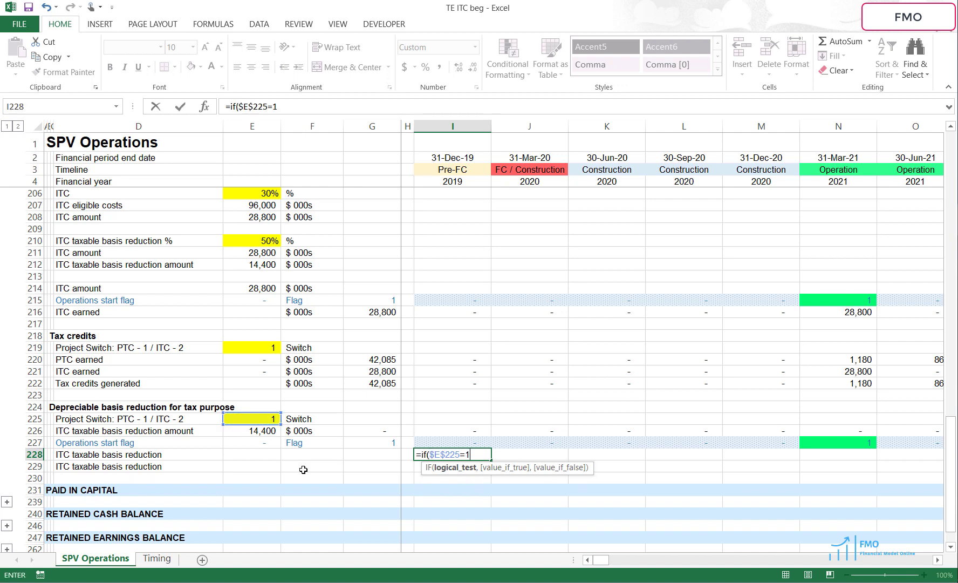
text(,)
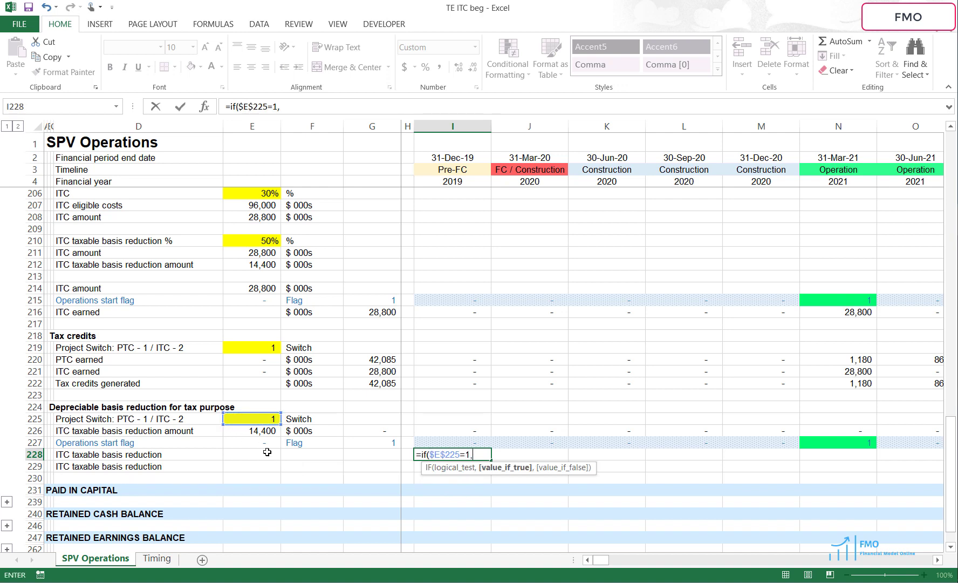
text(0,)
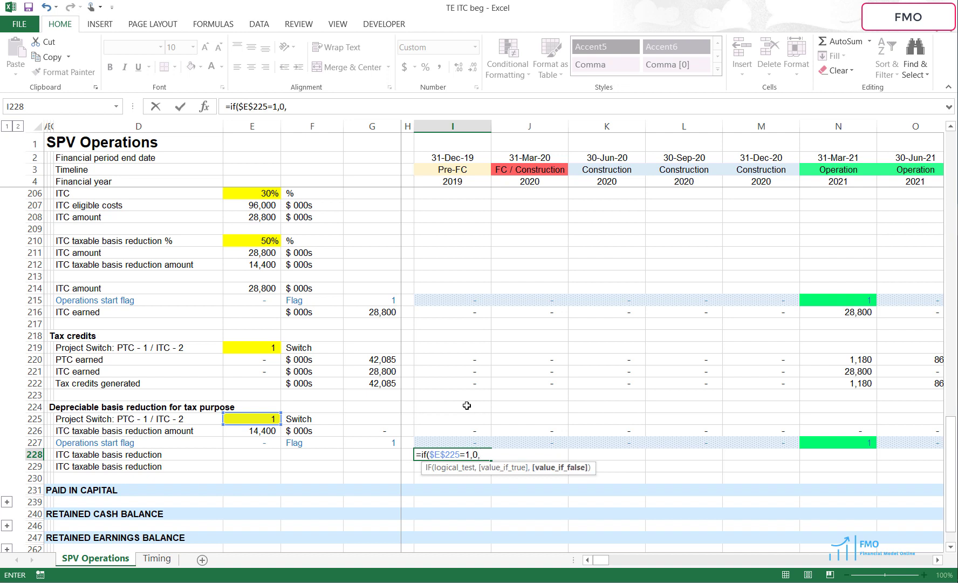
click(270, 432)
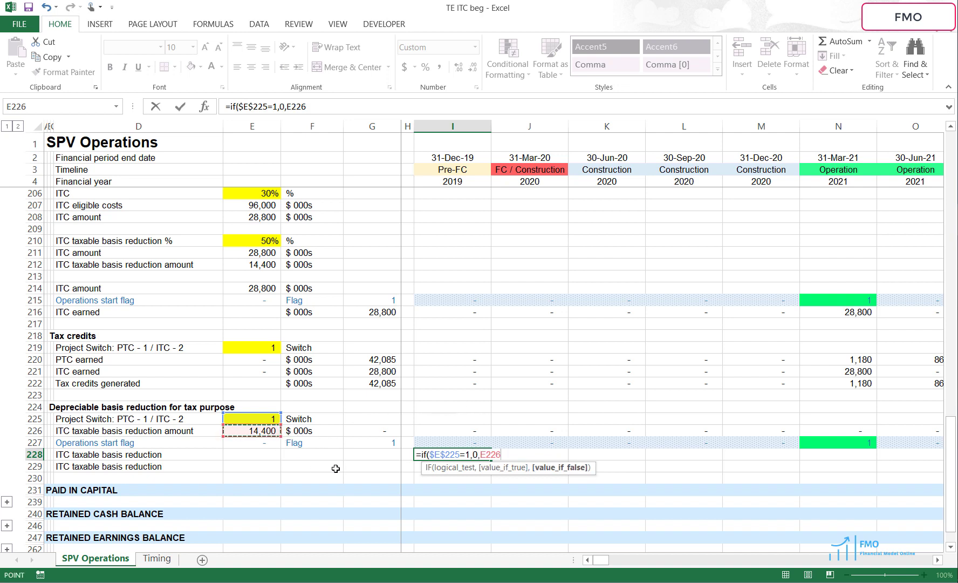
key(F4)
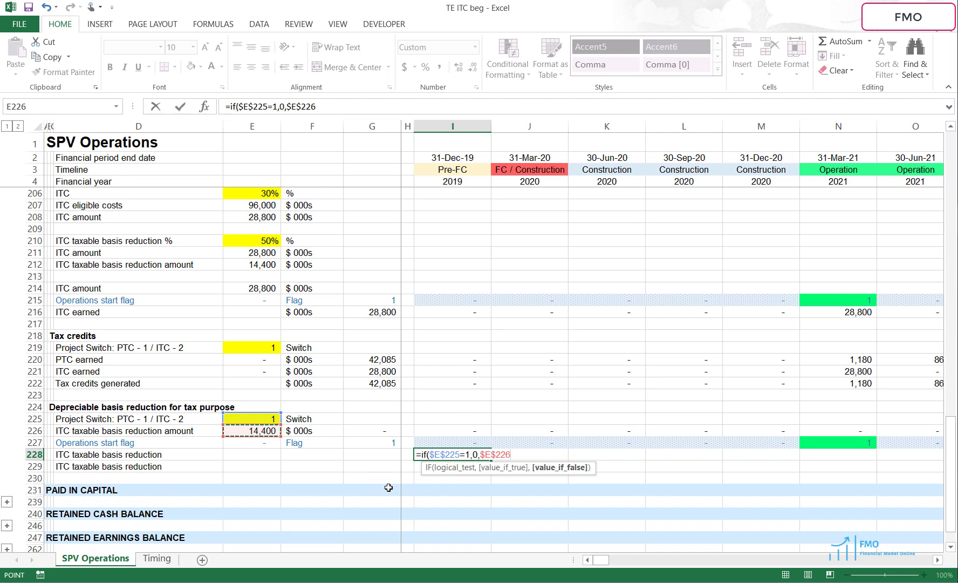
text(*)
key(Up)
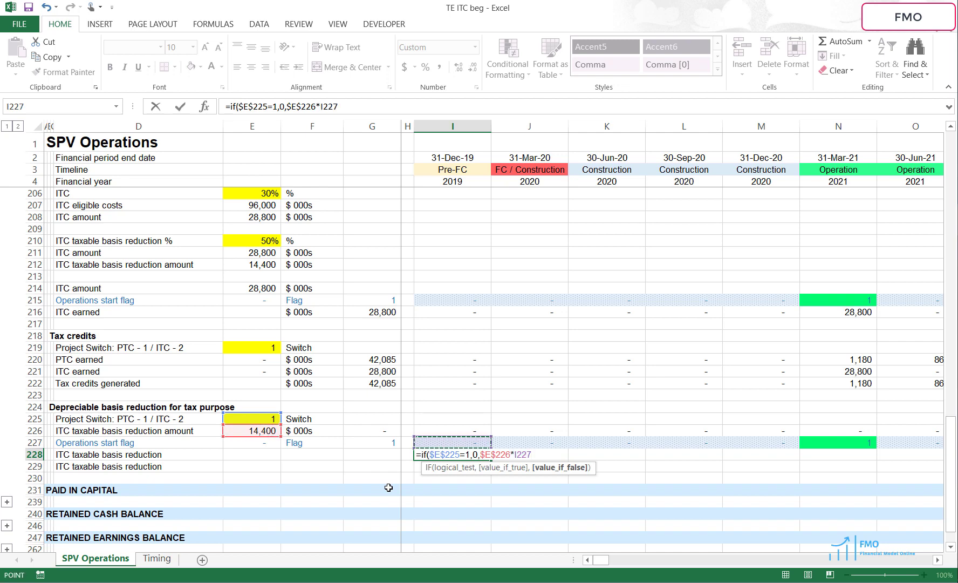
key(Return)
key(Up)
key(ctrl+c)
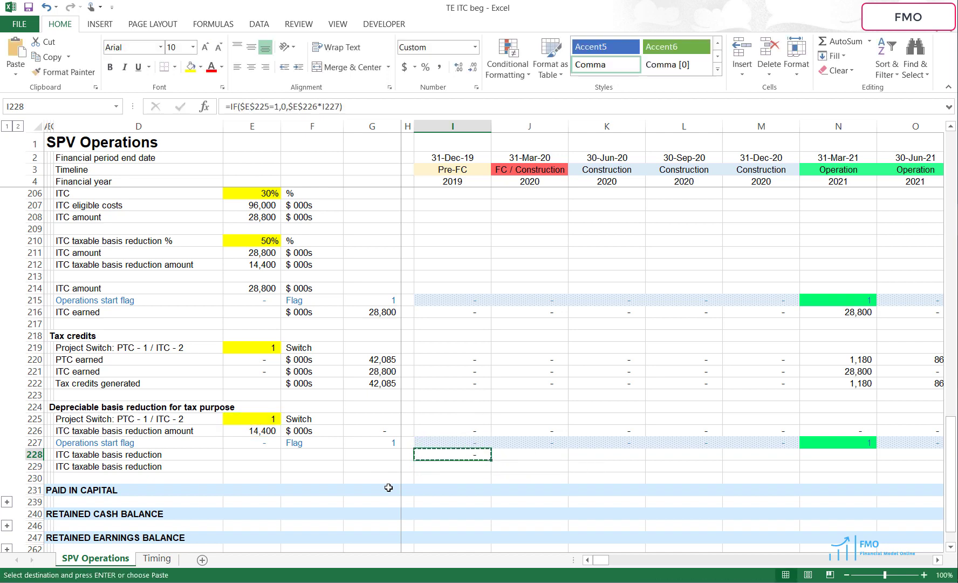
key(ctrl+shift+Right)
key(ctrl+v)
key(Escape)
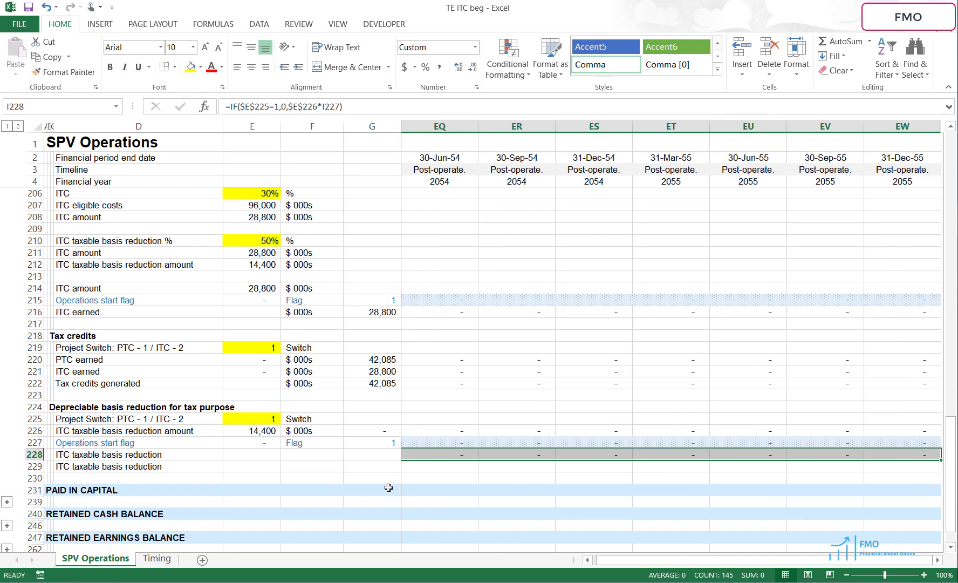
Total row 228 in G228 with SUM(I228:EW228) and label F228 '$ 000s'.
key(Left)
key(Left)
key(alt+equal)
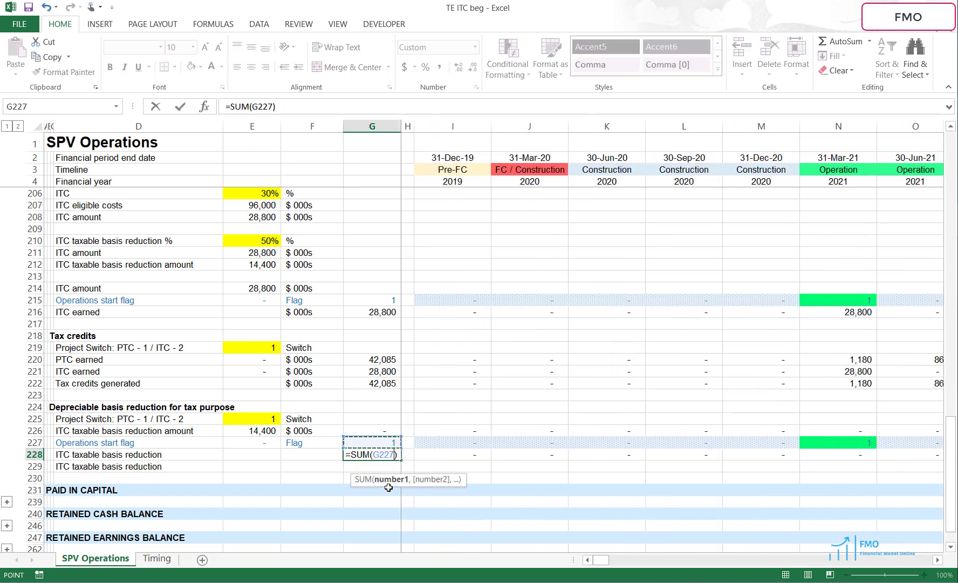
key(Right)
key(Right)
key(ctrl+shift+Right)
key(Return)
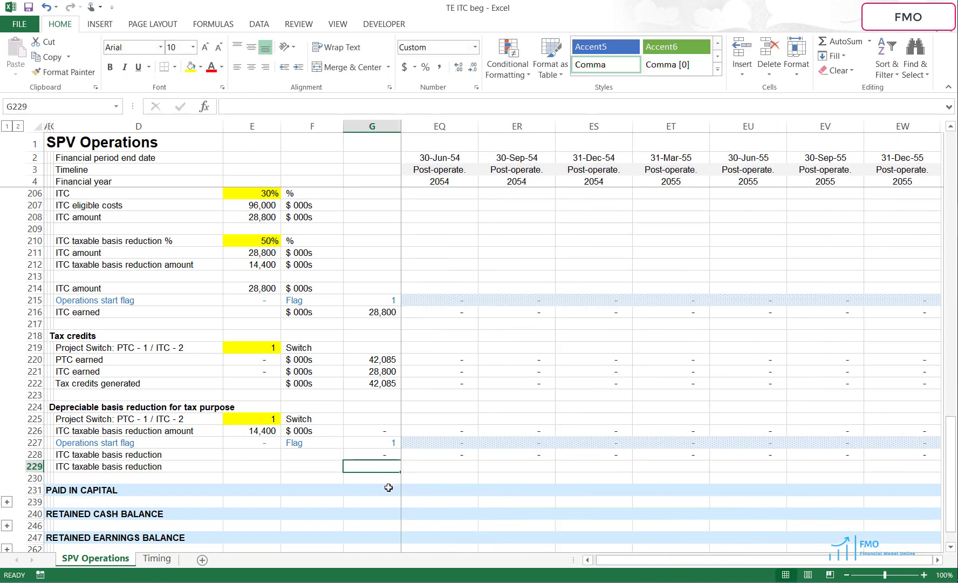
key(Up)
key(Left)
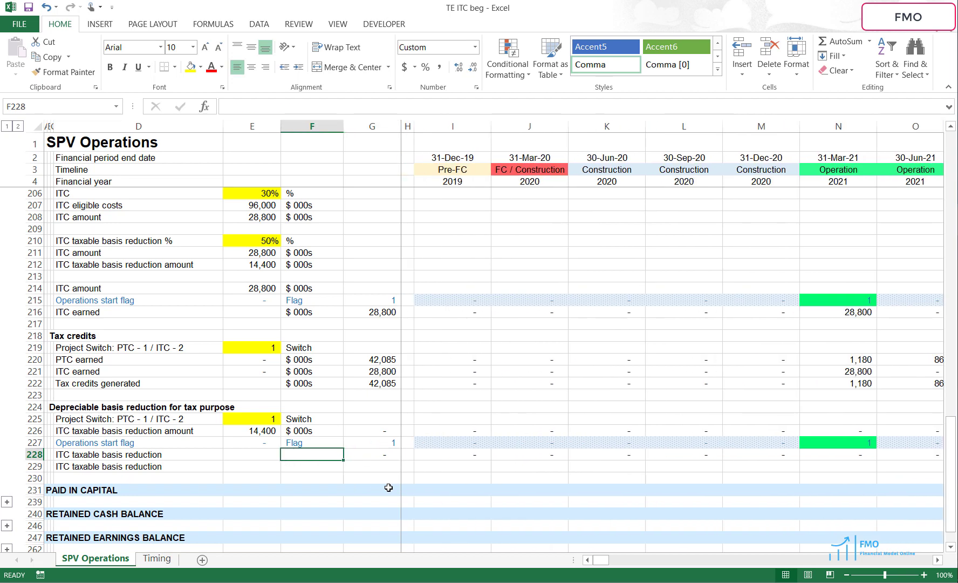
text($ 000s)
key(Return)
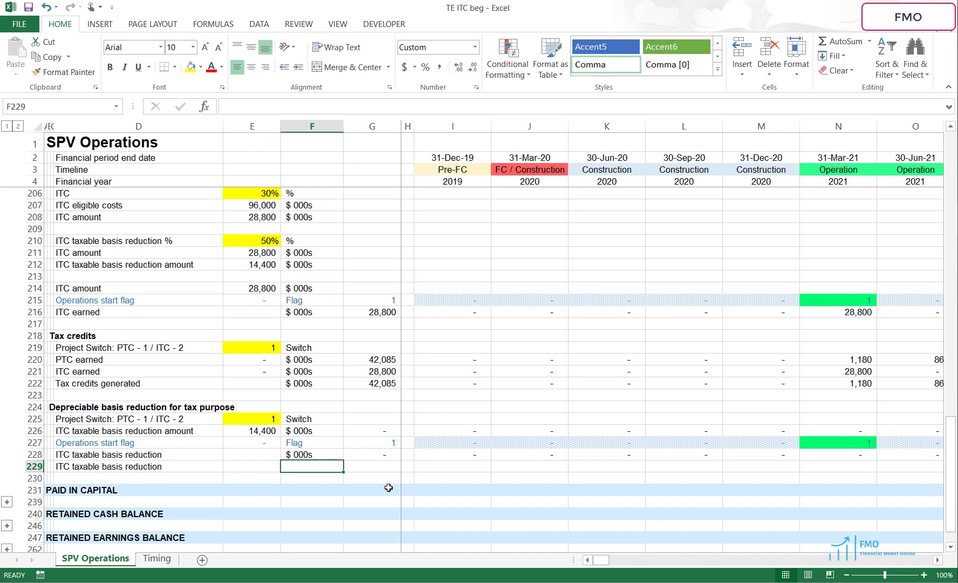
Add a SUM(I228:EW228) total for the basis reduction in E229.
key(Left)
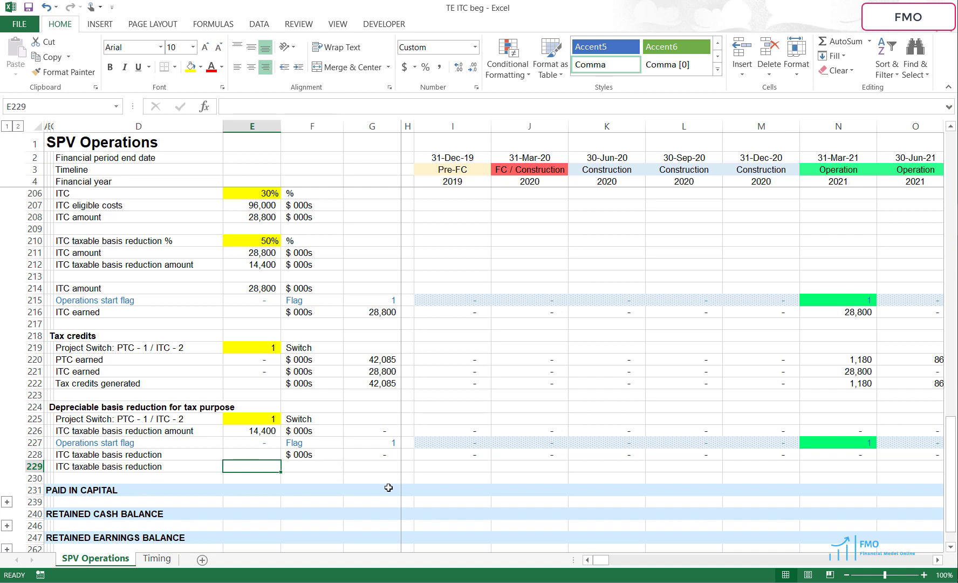
key(alt+equal)
key(Up)
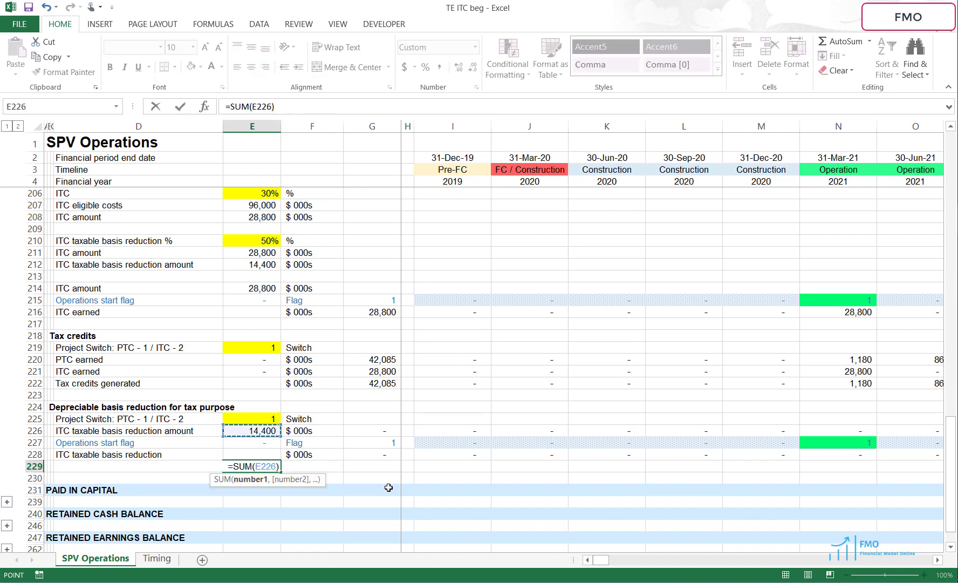
key(Down)
key(Down)
key(Right)
key(Right)
key(Right)
key(Right)
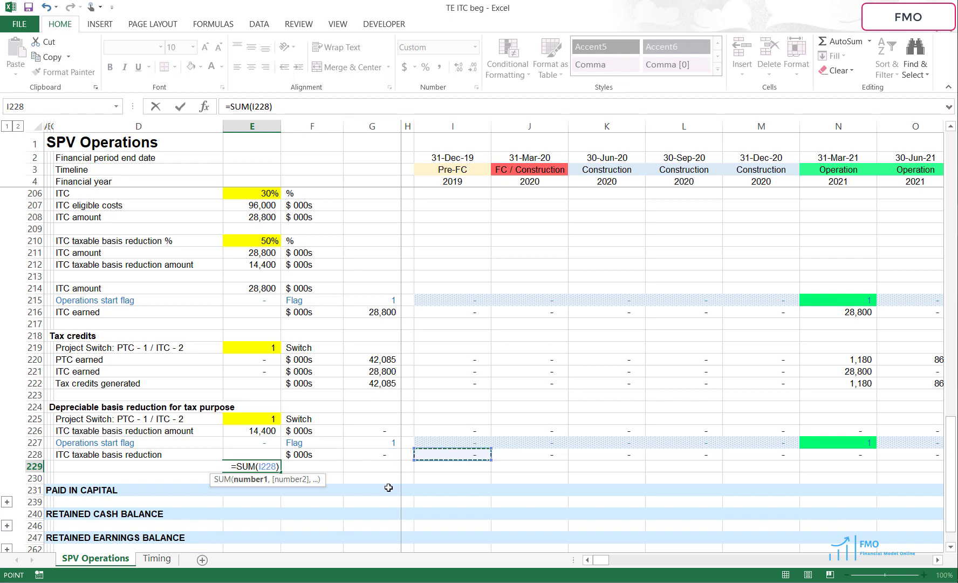
key(ctrl+shift+Right)
text())
key(Tab)
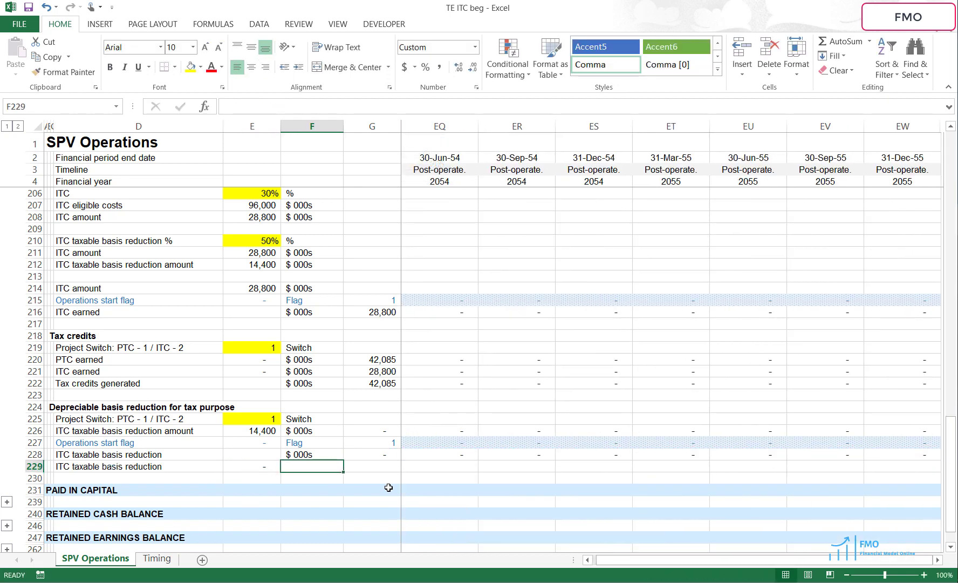
Label F229 '$ 000s' and set project switches E219 and E225 to 2 (ITC).
text($ 000s)
key(Return)
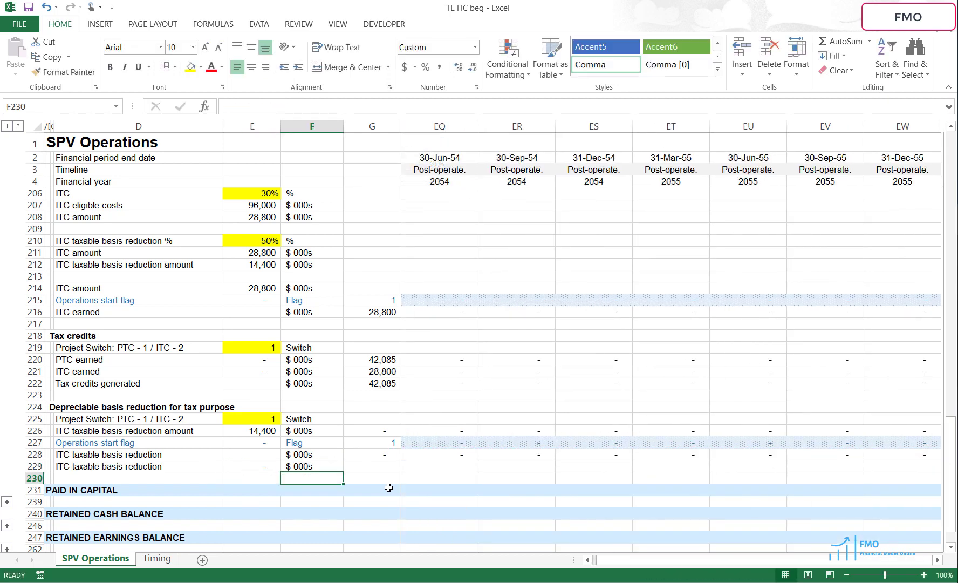
click(254, 343)
text(2)
click(249, 381)
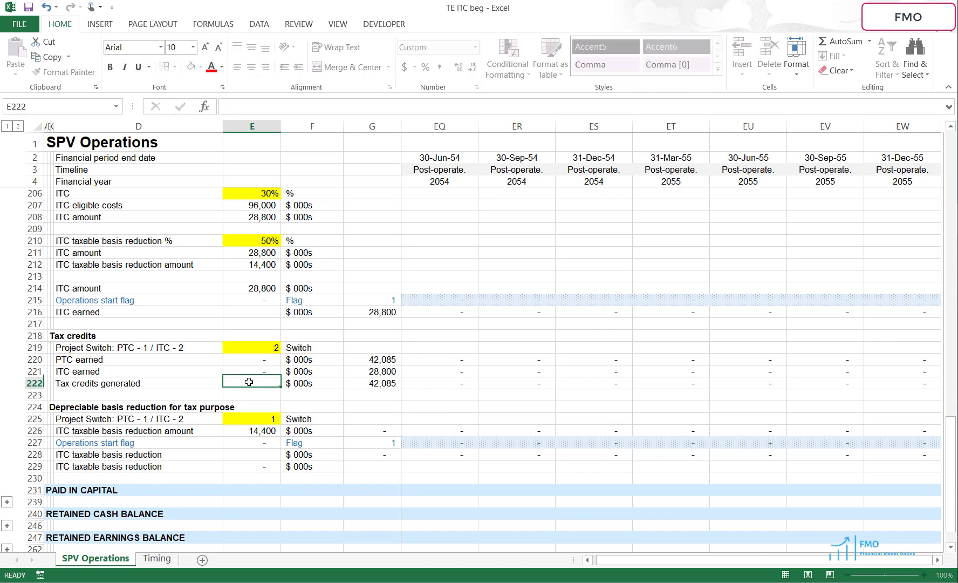
double_click(245, 419)
click(312, 454)
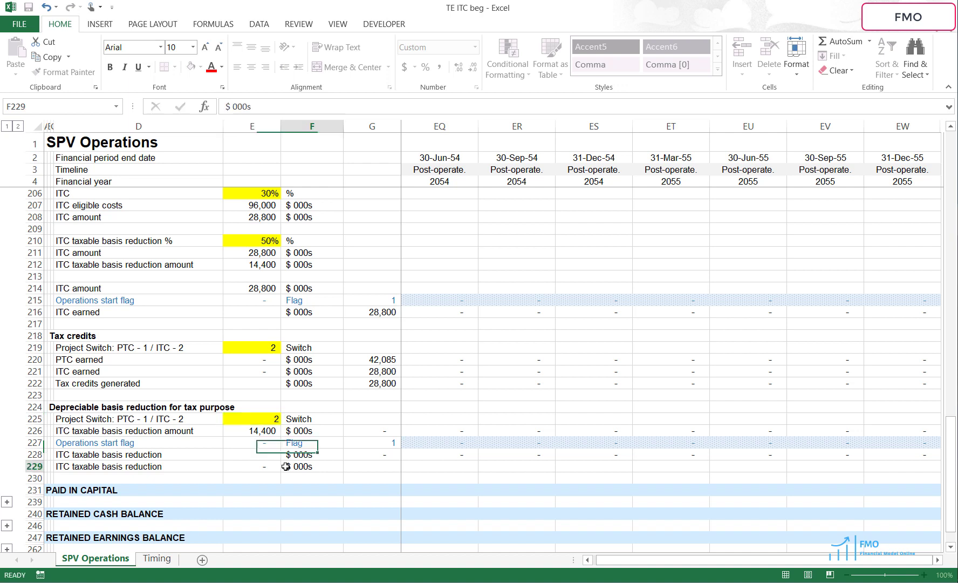
Copy the ITC taxable basis reduction label in D228.
key(Down)
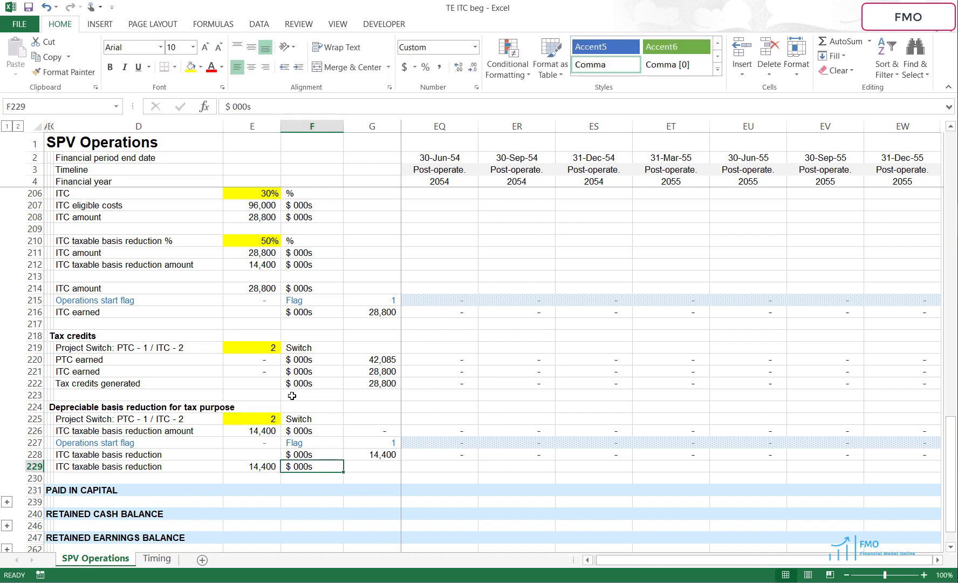
click(136, 454)
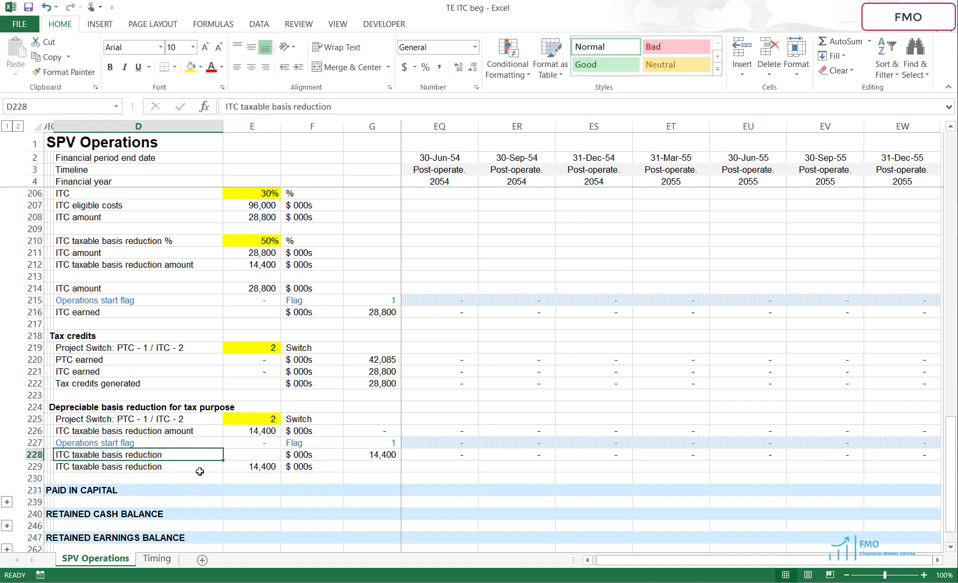
key(ctrl+c)
Expand the Tax Depreciation rows and link D148 to the label as =D$228.
scroll(210, 425, up, 10)
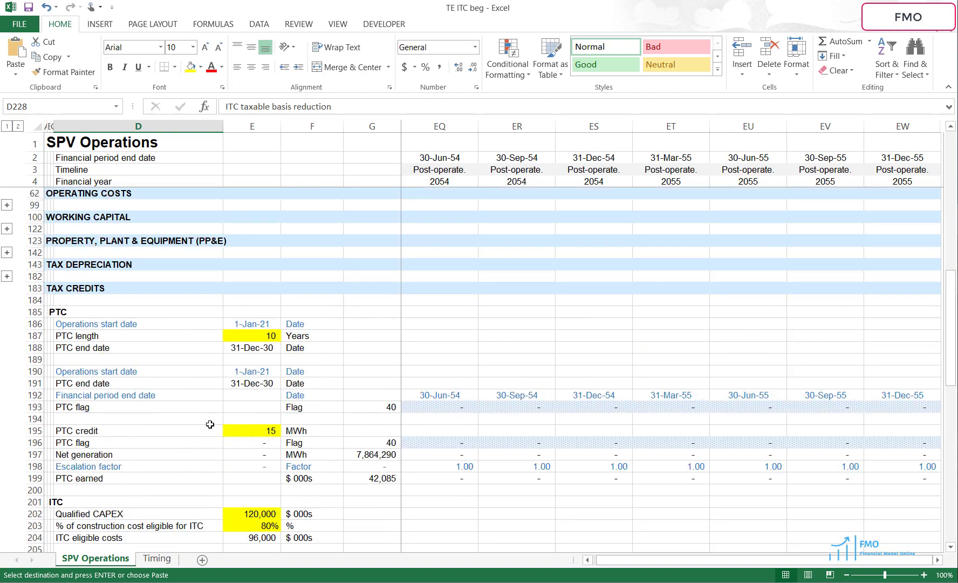
scroll(210, 424, up, 2)
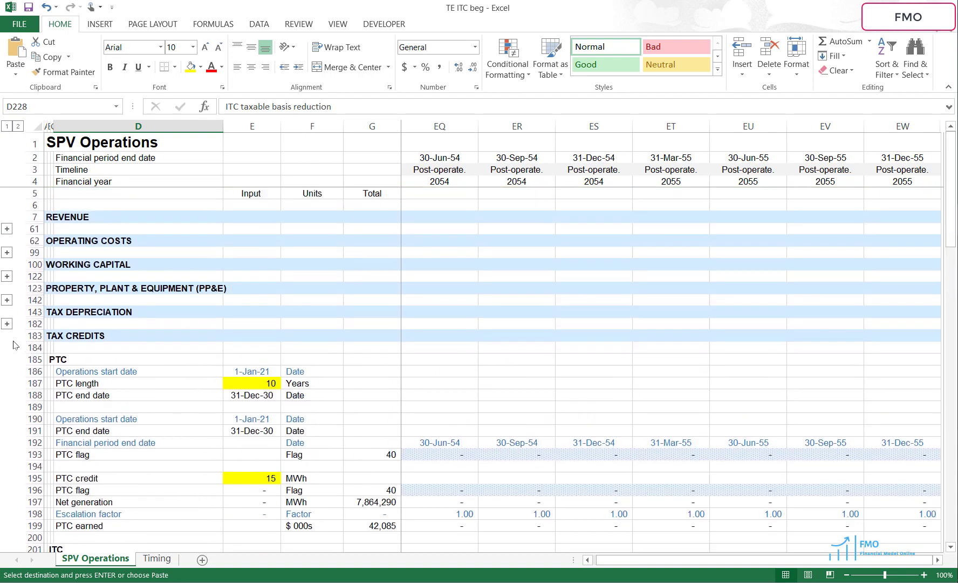
click(7, 325)
scroll(79, 314, down, 7)
scroll(79, 313, up, 5)
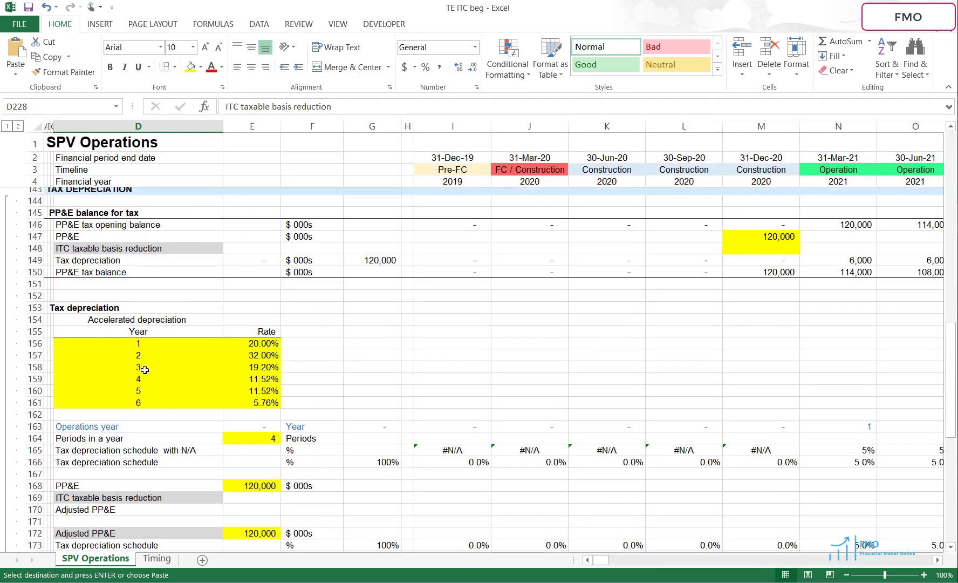
click(81, 301)
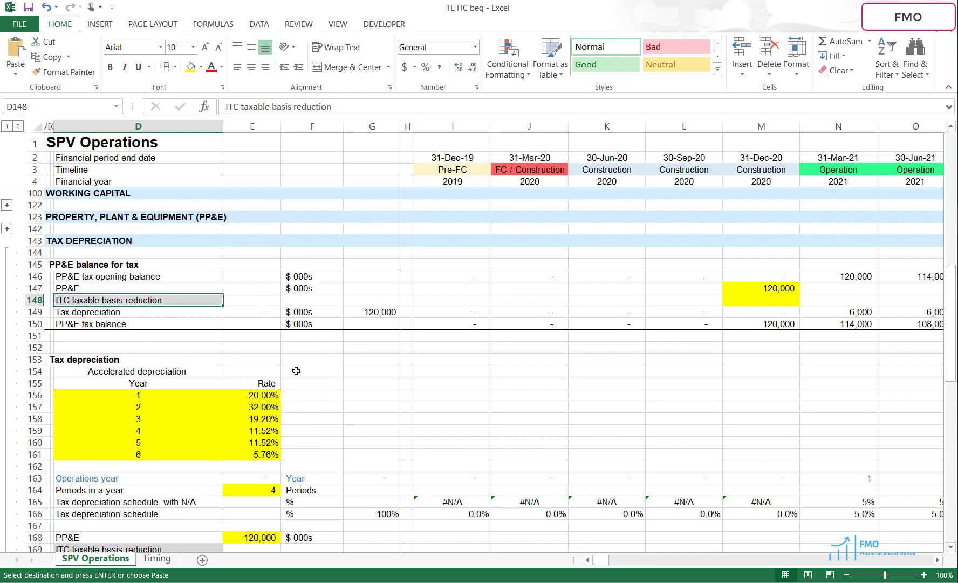
key(alt+h)
key(v)
key(n)
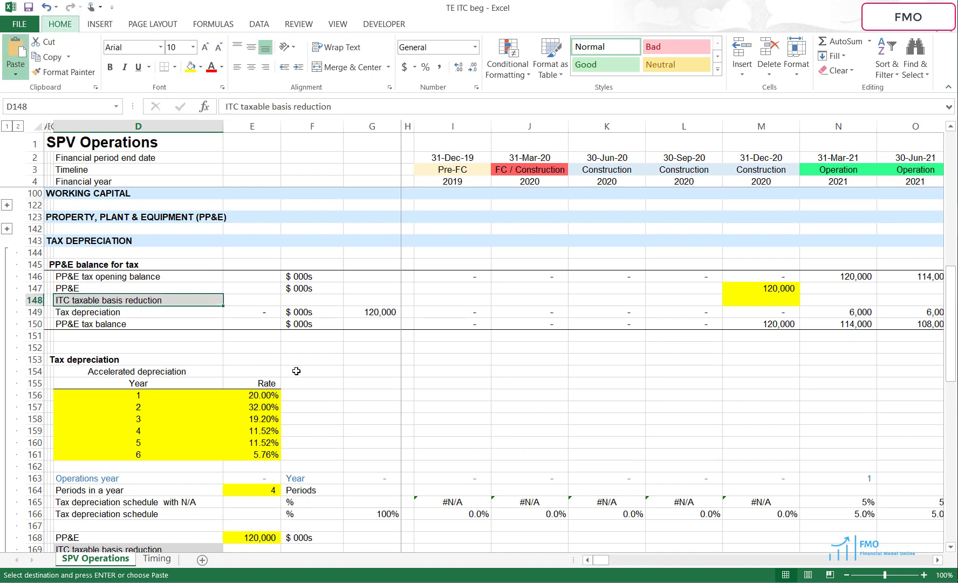
key(F2)
key(F4)
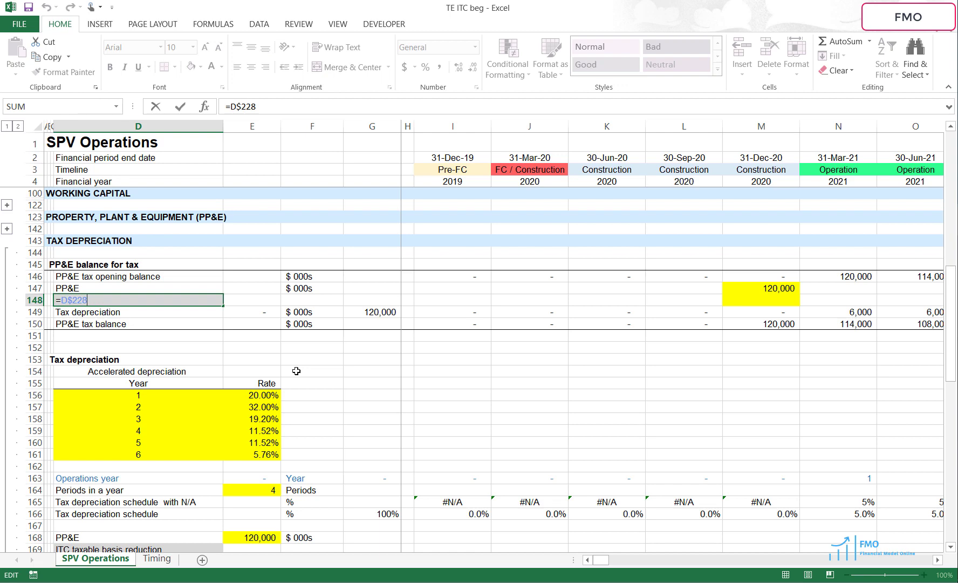
key(ctrl+Return)
Fill the D148 link across row 148 and give it row 149's formatting.
key(ctrl+c)
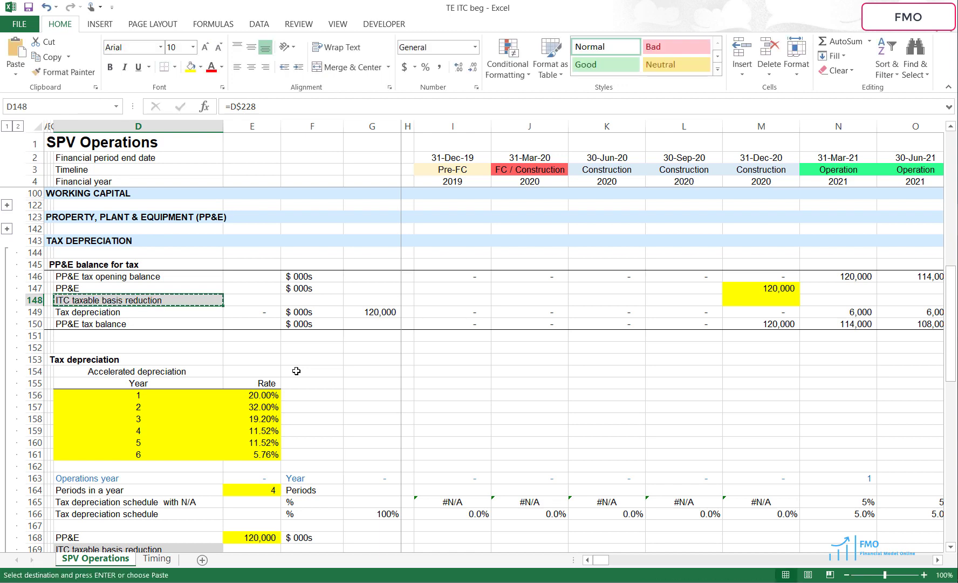
key(ctrl+shift+Right)
key(ctrl+v)
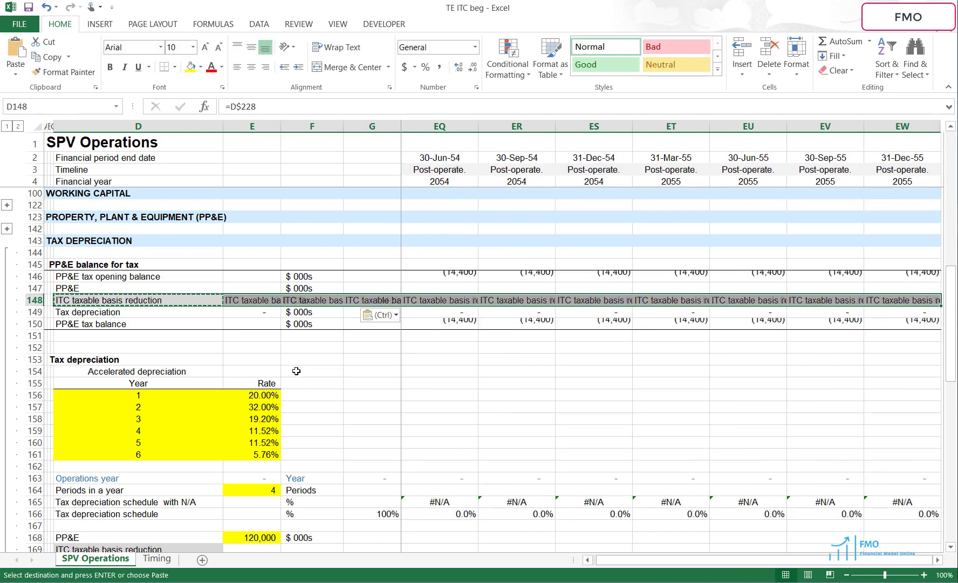
click(35, 312)
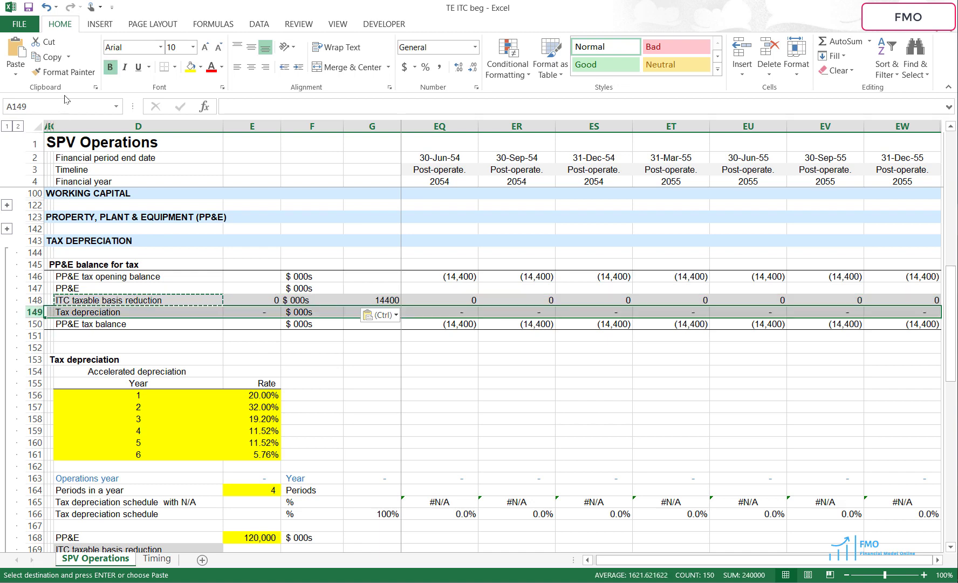
click(68, 73)
click(35, 300)
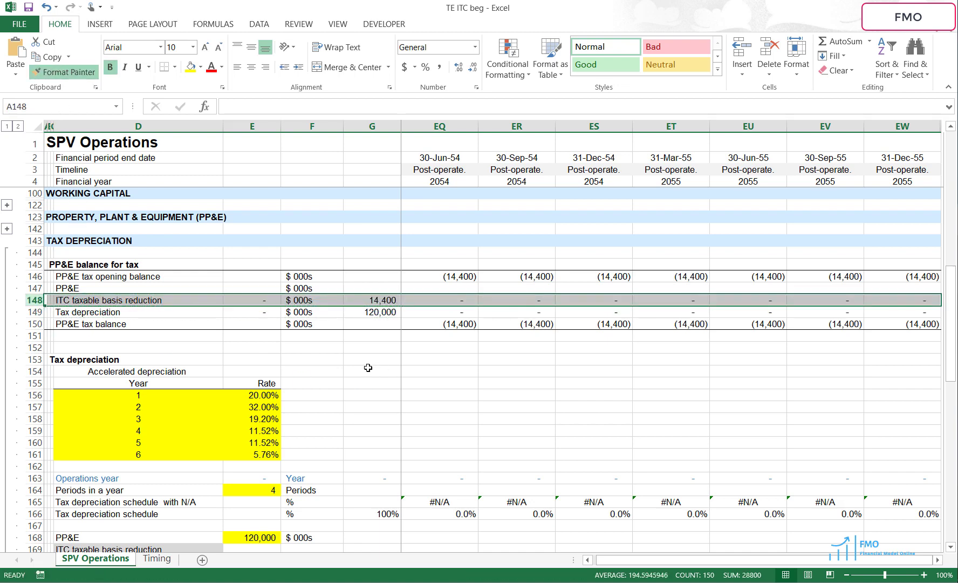
mouse_move(372, 359)
mouse_down()
mouse_move(480, 353)
mouse_move(498, 366)
mouse_up()
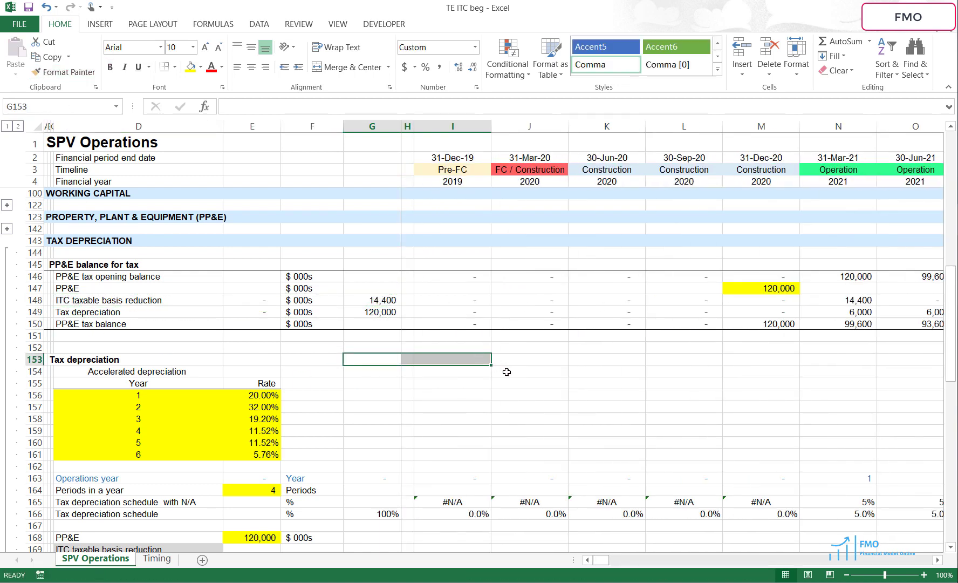
Check that the PP&E tax balance formula in I150 deducts the basis reduction.
click(468, 328)
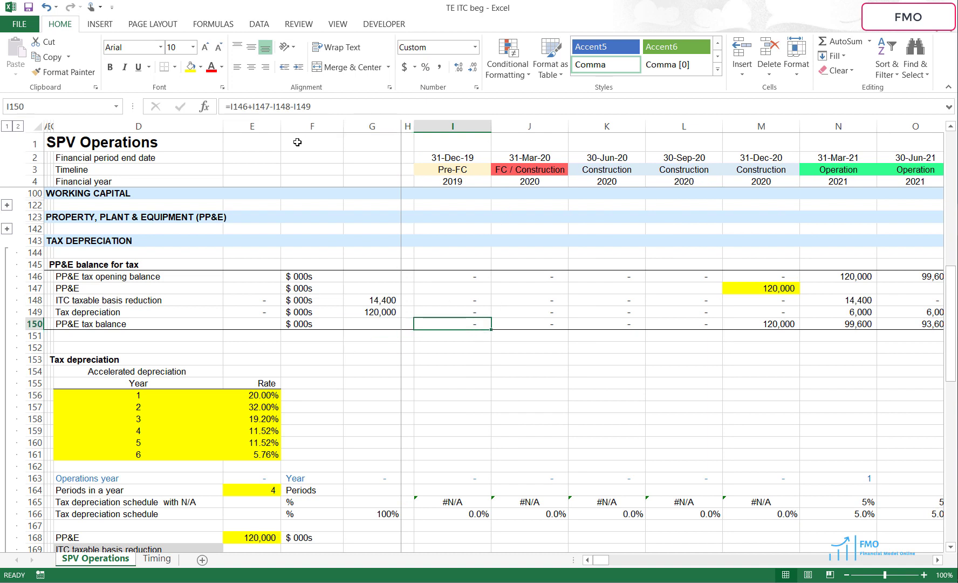
click(267, 106)
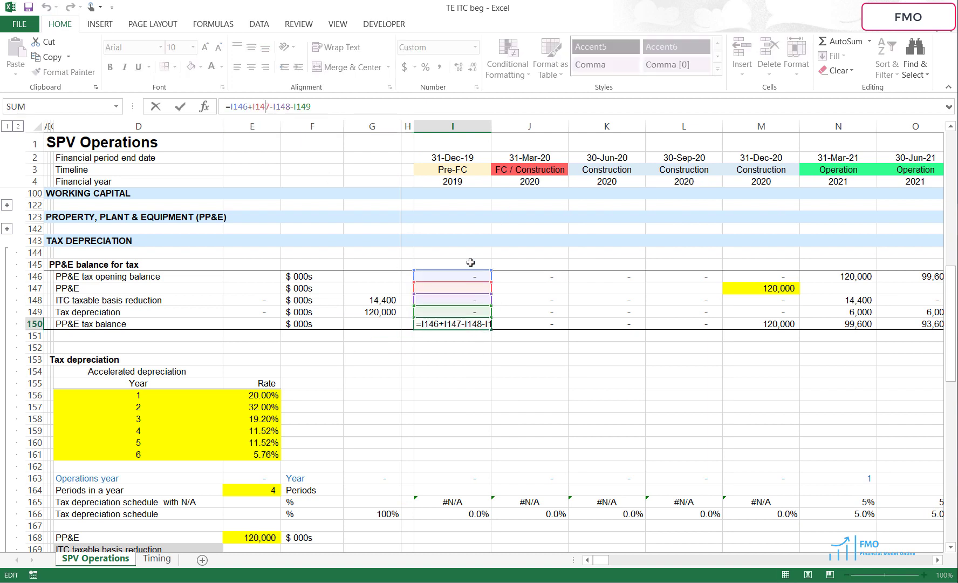
click(270, 107)
key(ctrl+Return)
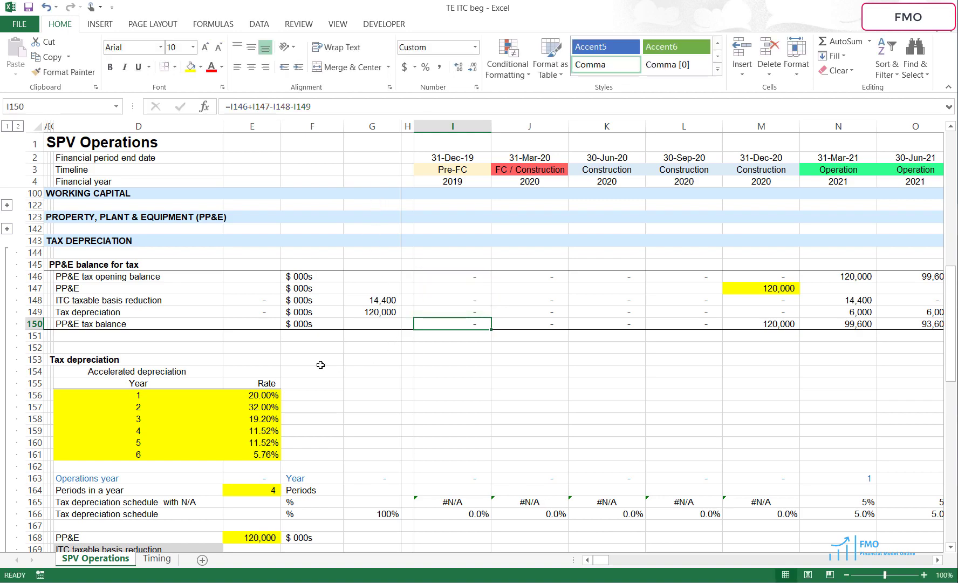
Paste a link to D229 into D169 and make it =D$229.
scroll(319, 361, down, 2)
scroll(320, 361, down, 19)
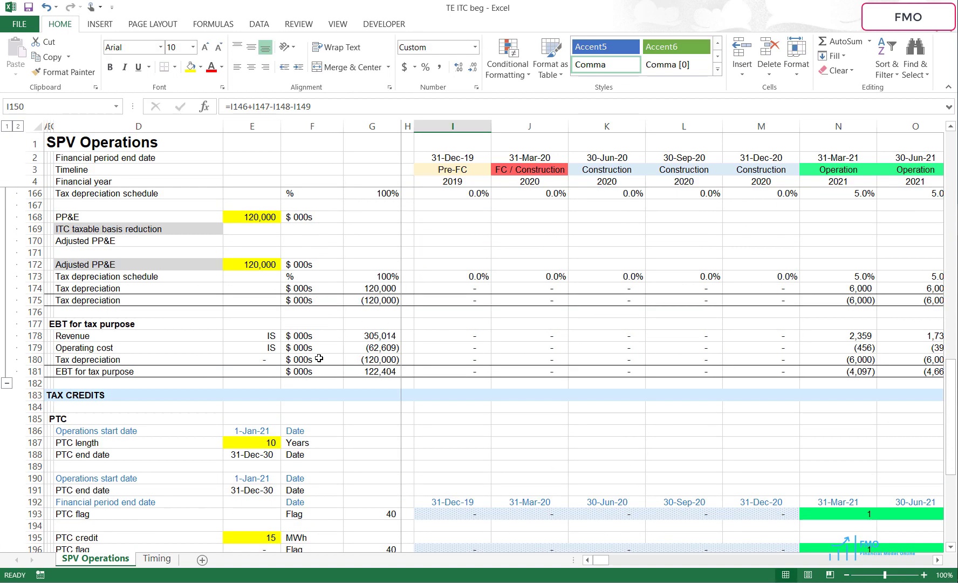
scroll(317, 356, down, 2)
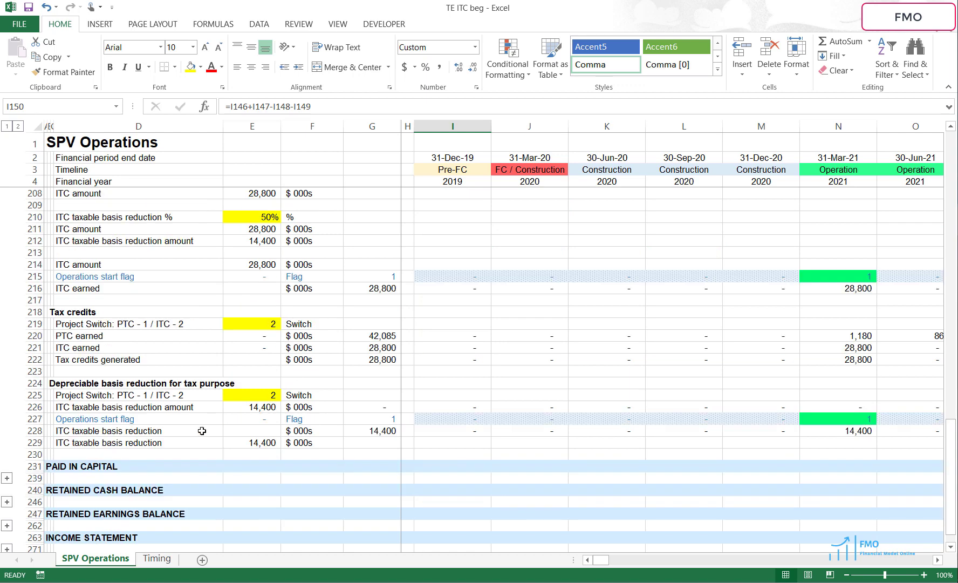
click(181, 440)
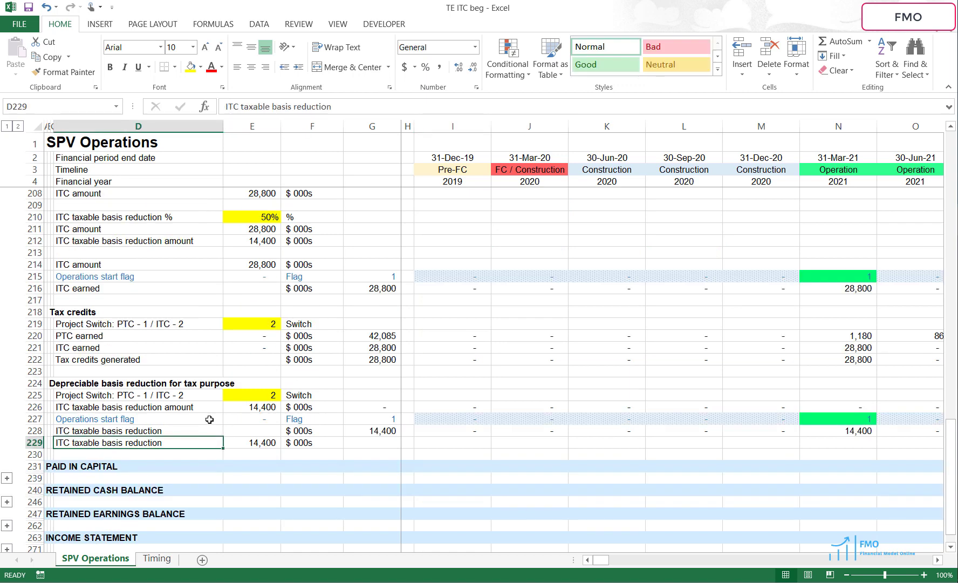
key(ctrl+c)
scroll(210, 424, up, 13)
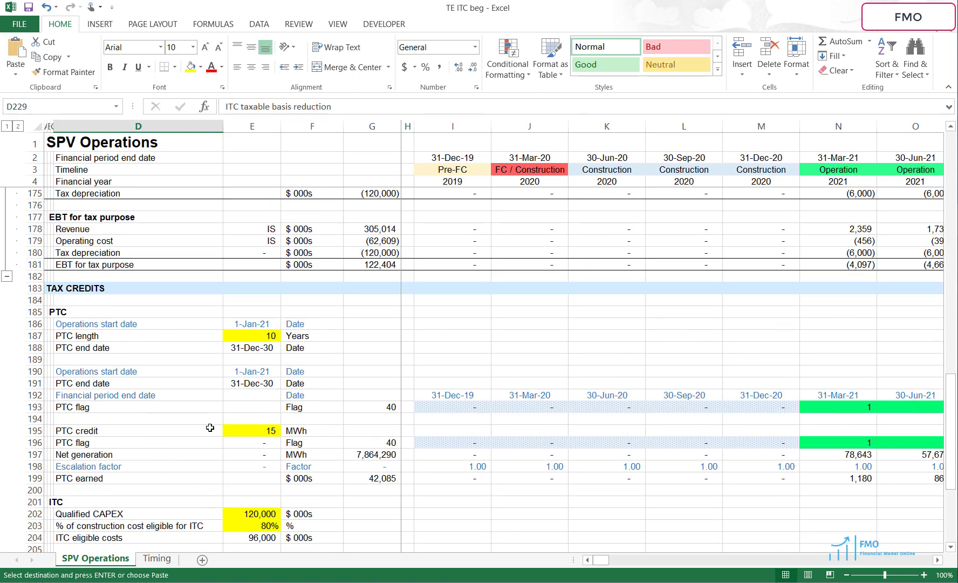
scroll(210, 427, up, 3)
click(96, 299)
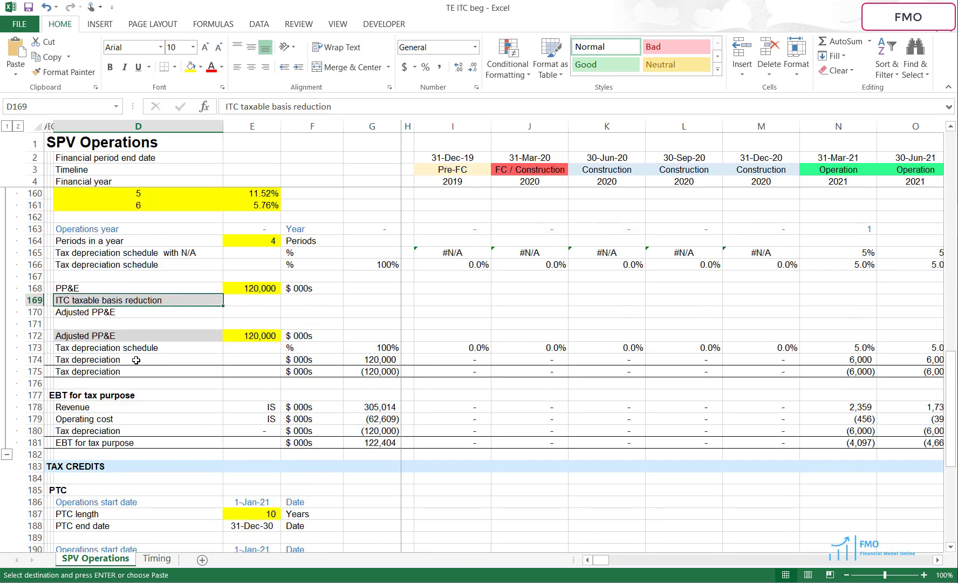
key(ctrl+v)
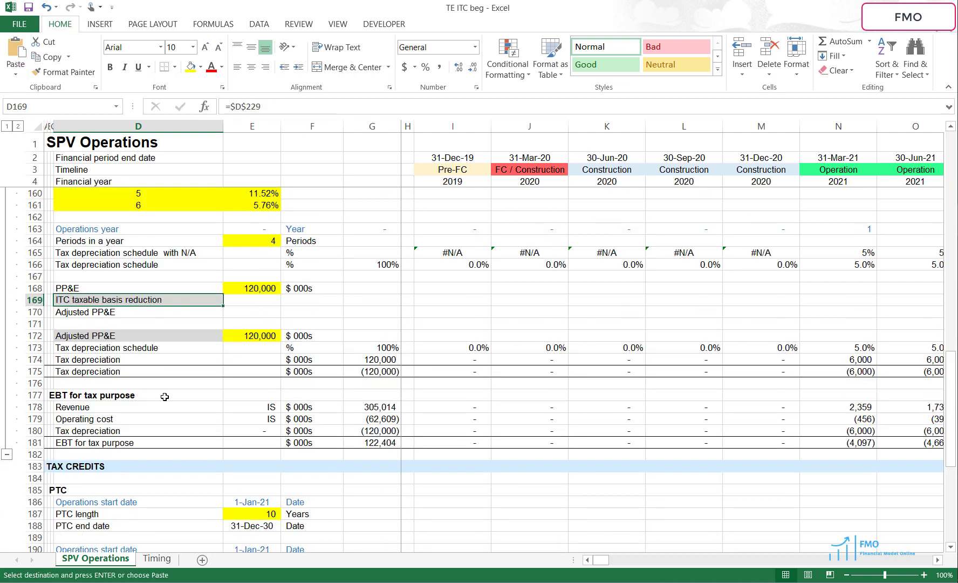
key(F2)
key(F4)
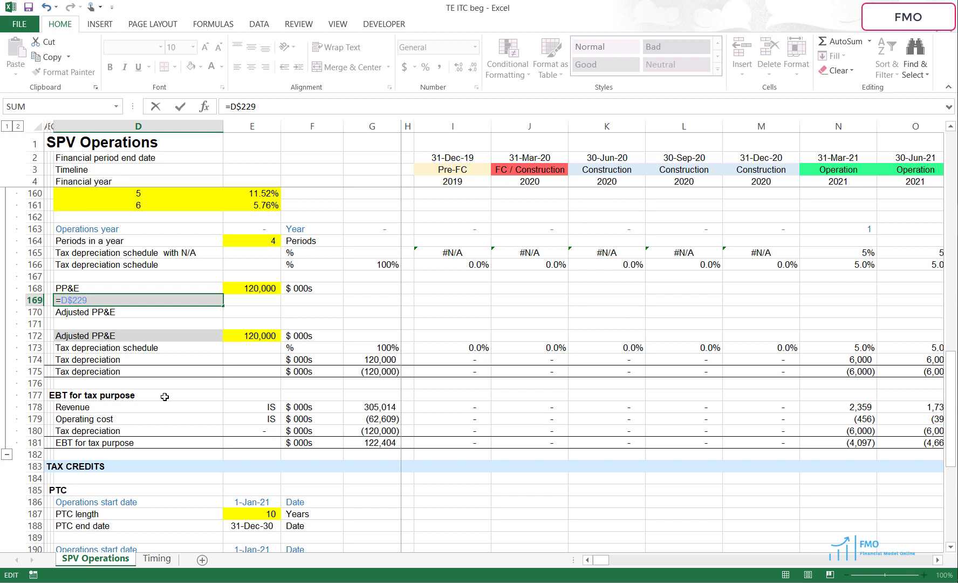
key(Return)
Fill the =D$229 link across D169:F169.
key(Up)
key(ctrl+c)
key(shift+Right)
key(shift+Right)
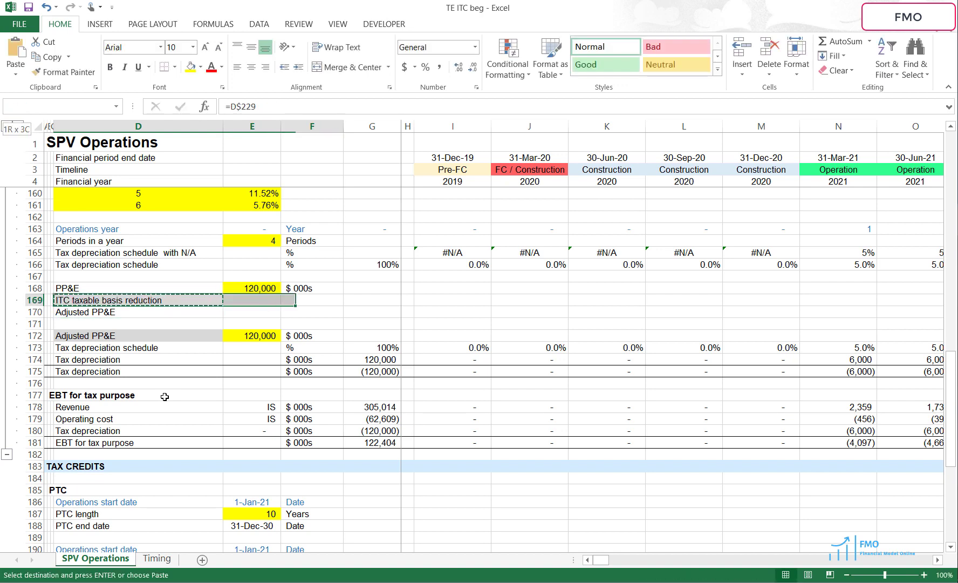
key(ctrl+v)
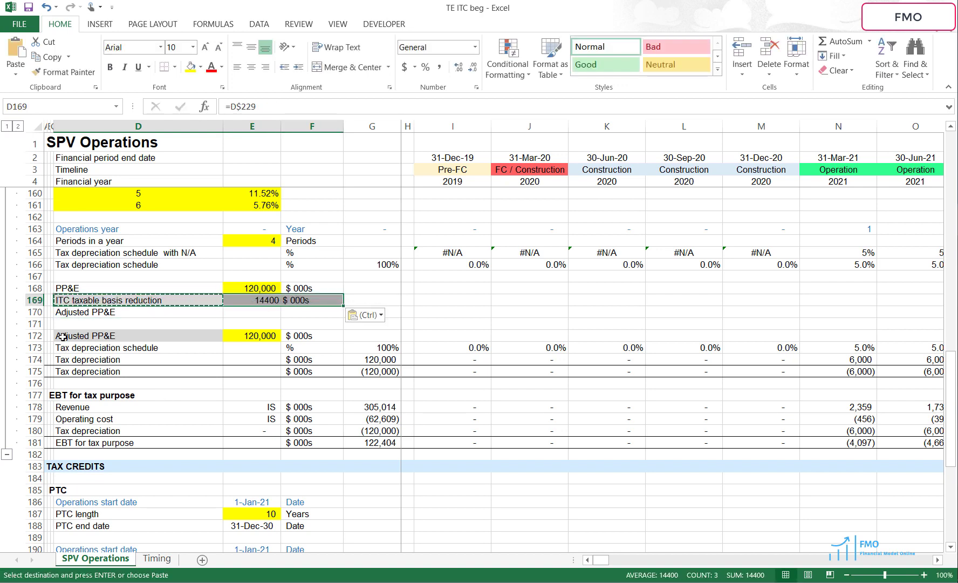
click(35, 312)
Apply row 170's formatting to row 169 with Format Painter.
key(alt+h)
key(f)
key(p)
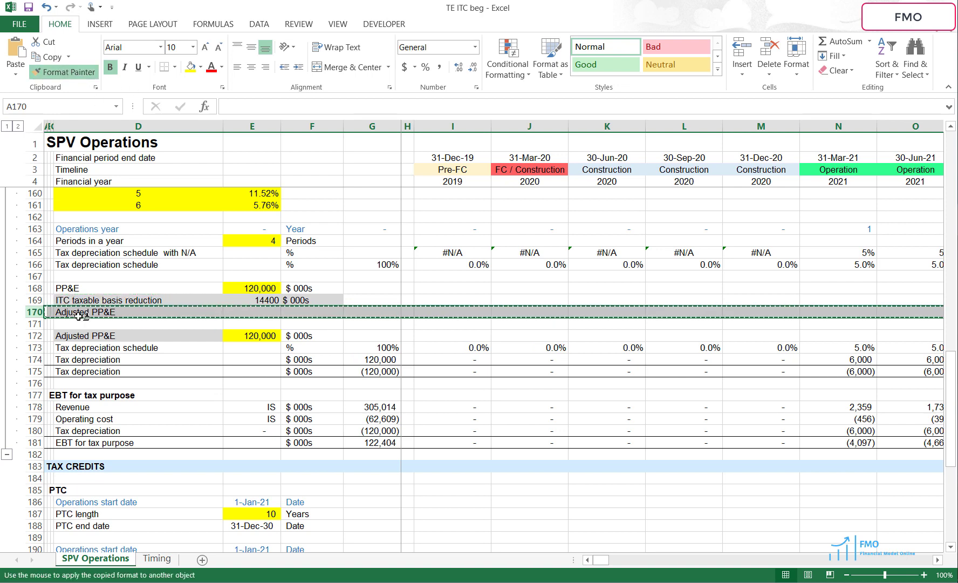
click(34, 300)
Compute Adjusted PP&E in E170 as the 120,000 PP&E minus E169, unit '$ 000s'.
click(135, 336)
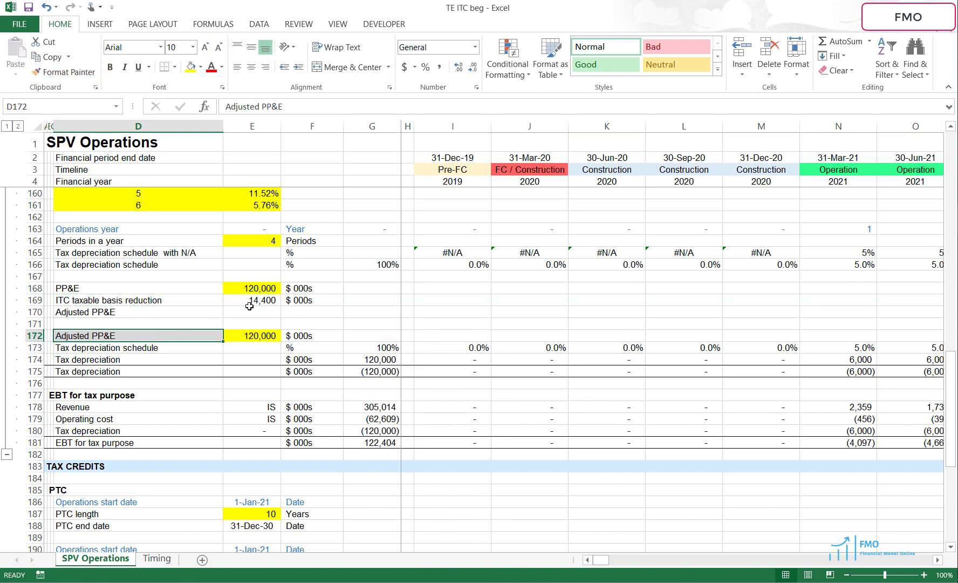
click(250, 305)
click(251, 313)
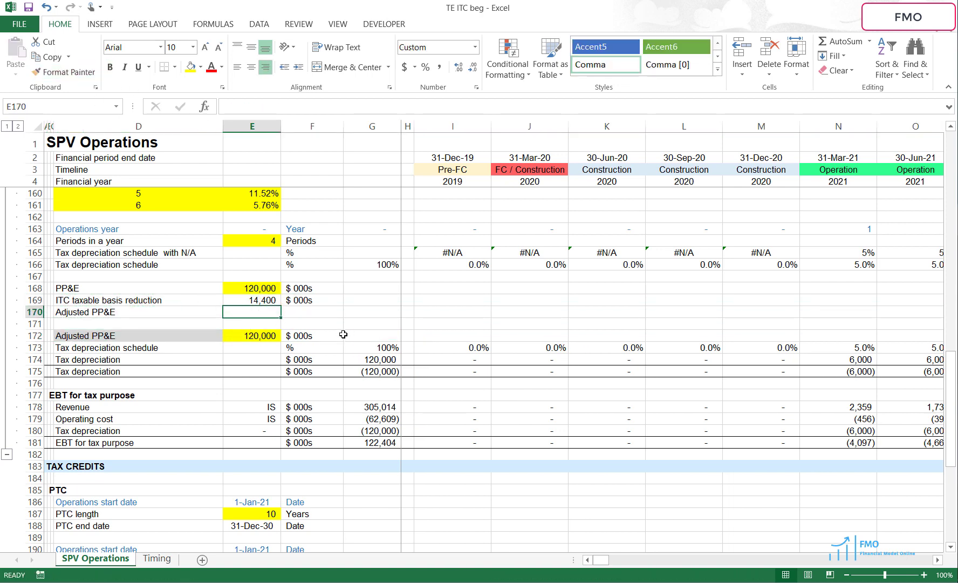
text(=)
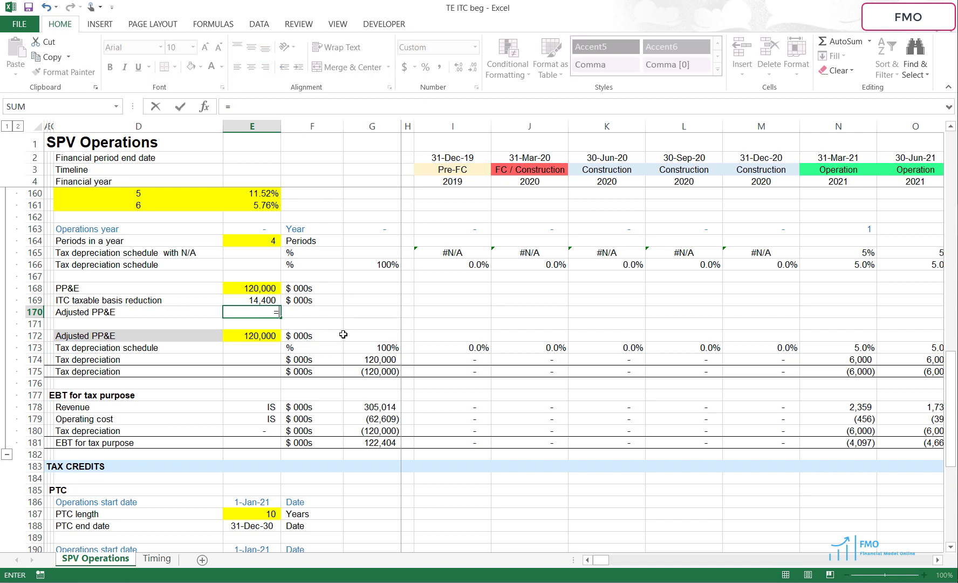
click(270, 291)
text(-)
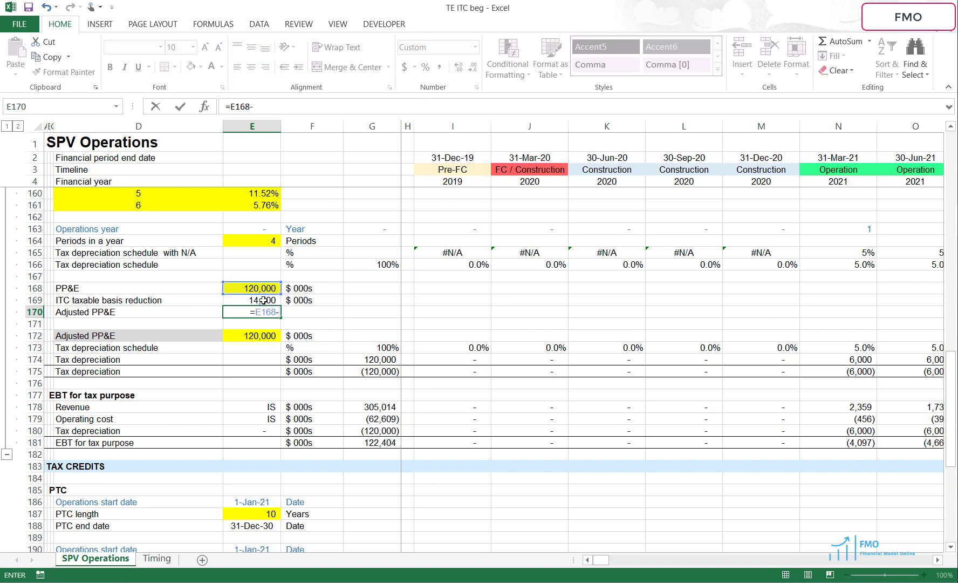
click(261, 300)
key(ctrl+Return)
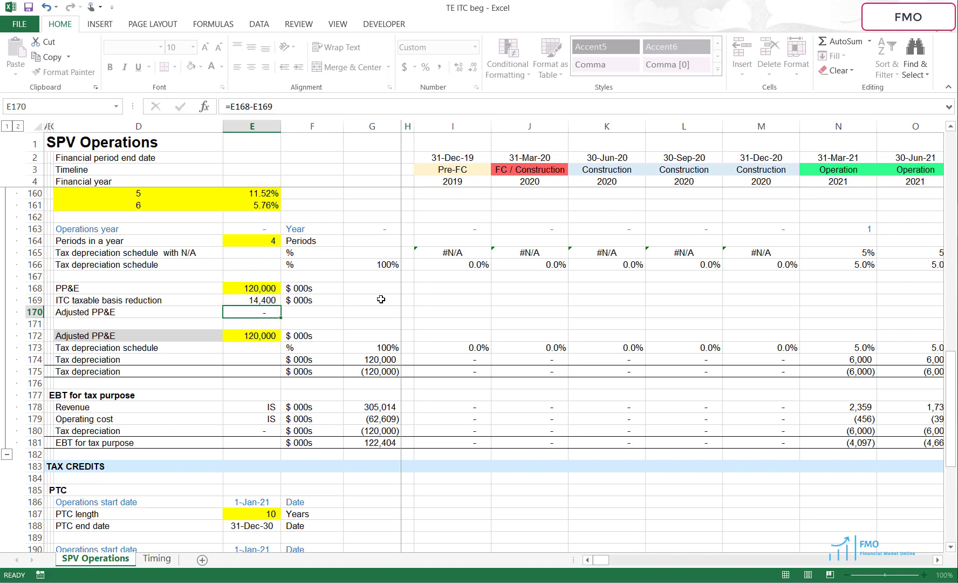
key(Right)
text($ 000s)
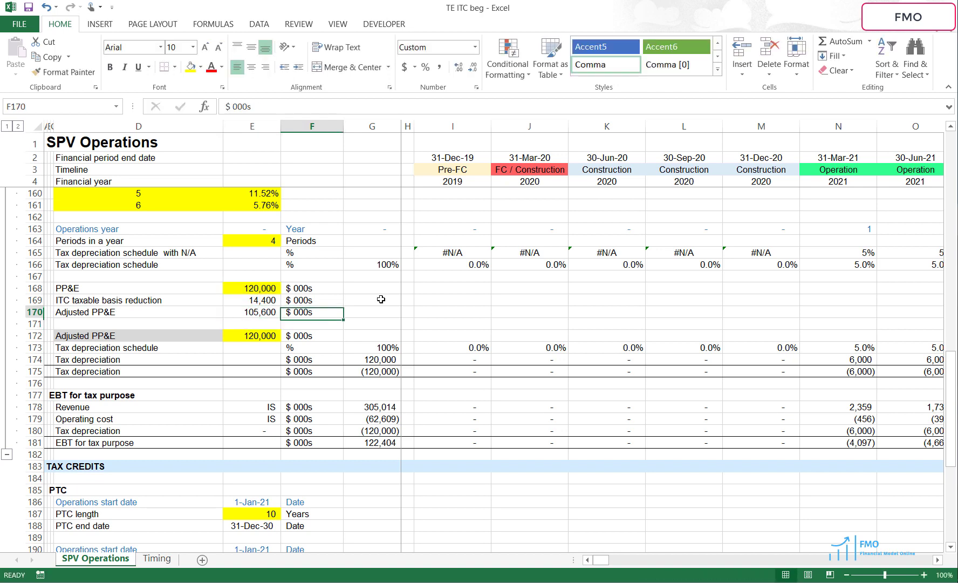
key(Left)
key(Left)
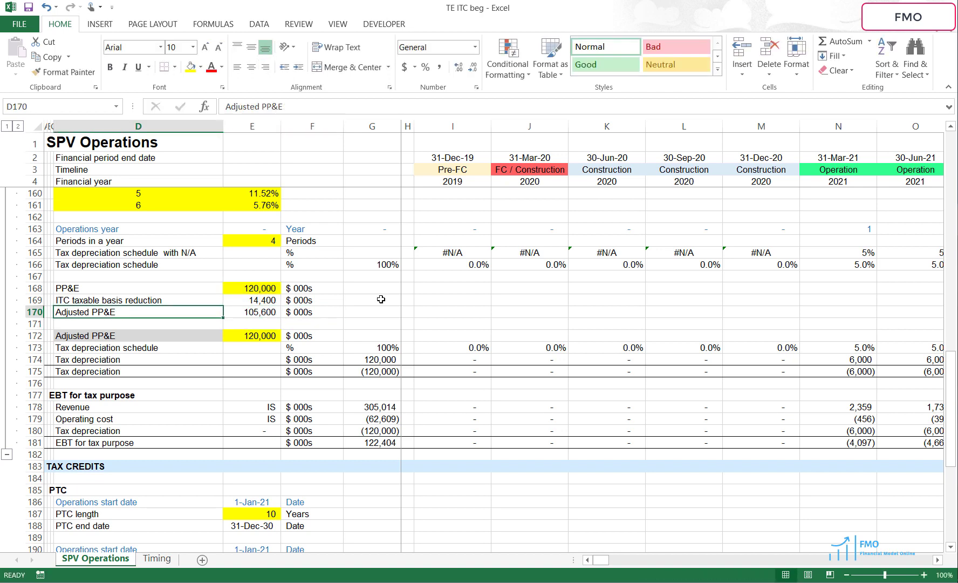
Link row 172 to Adjusted PP&E as =D$170 across D172:F172, formatted like row 170.
key(ctrl+c)
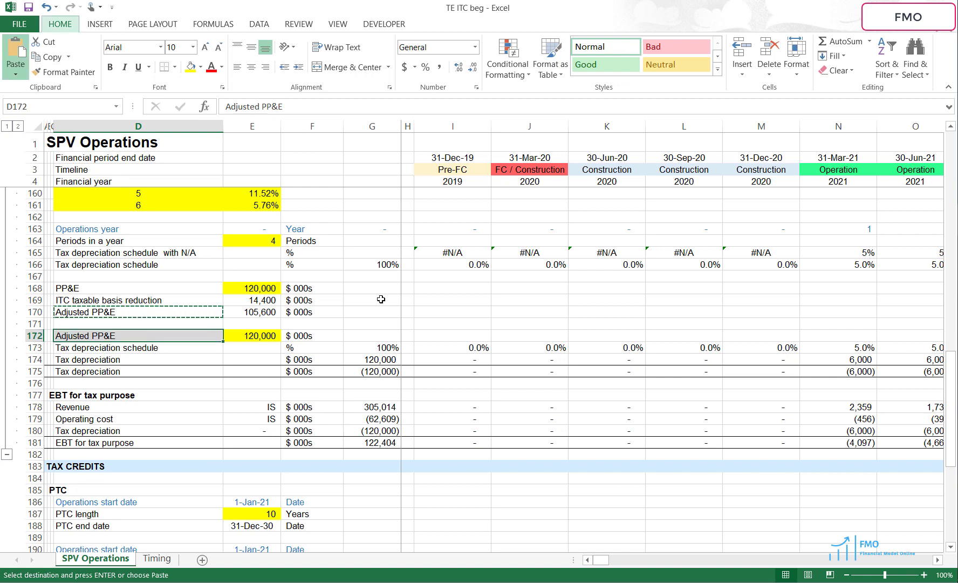
text(=$D$170)
key(F4)
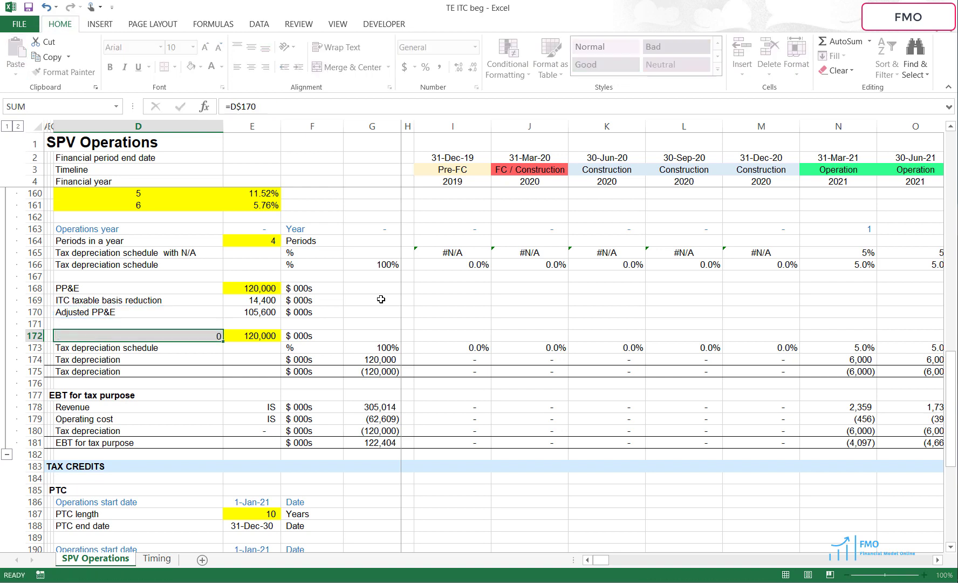
key(ctrl+Return)
key(ctrl+c)
key(shift+Right)
key(shift+Right)
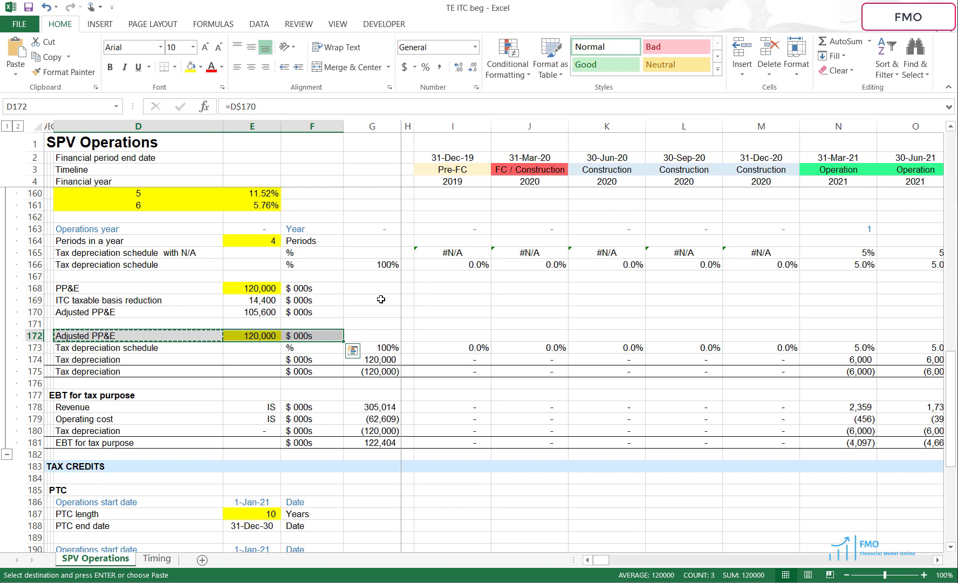
key(ctrl+v)
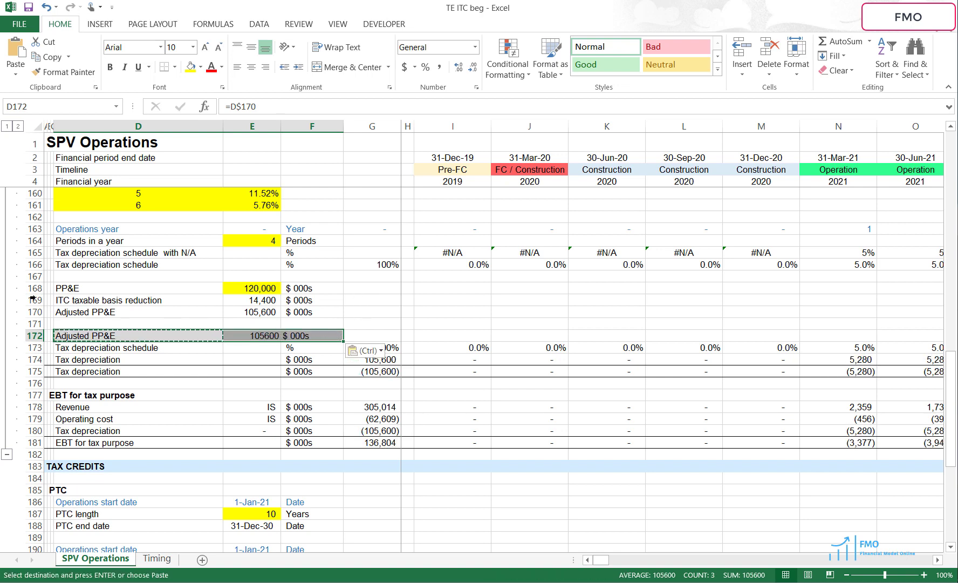
click(33, 312)
click(64, 71)
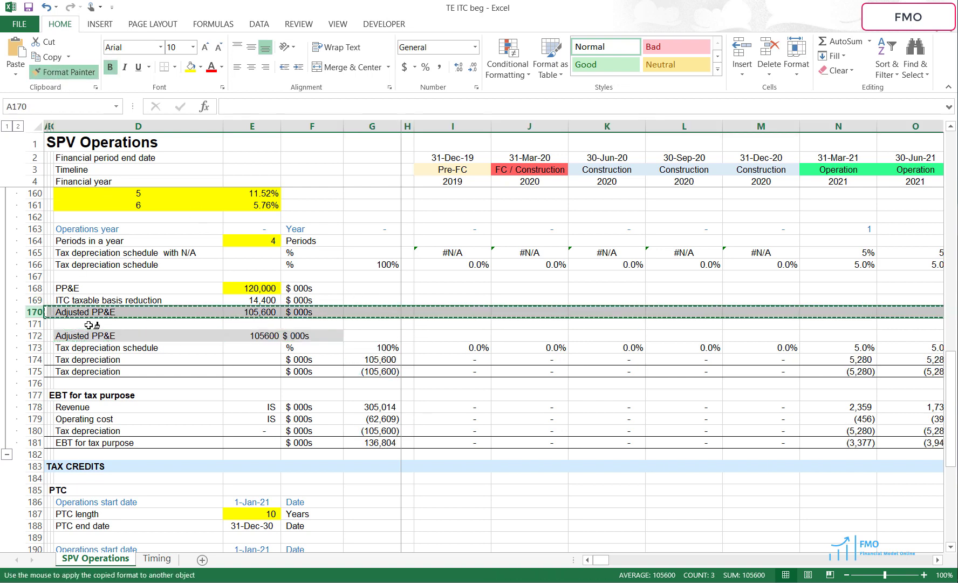
click(42, 336)
click(162, 359)
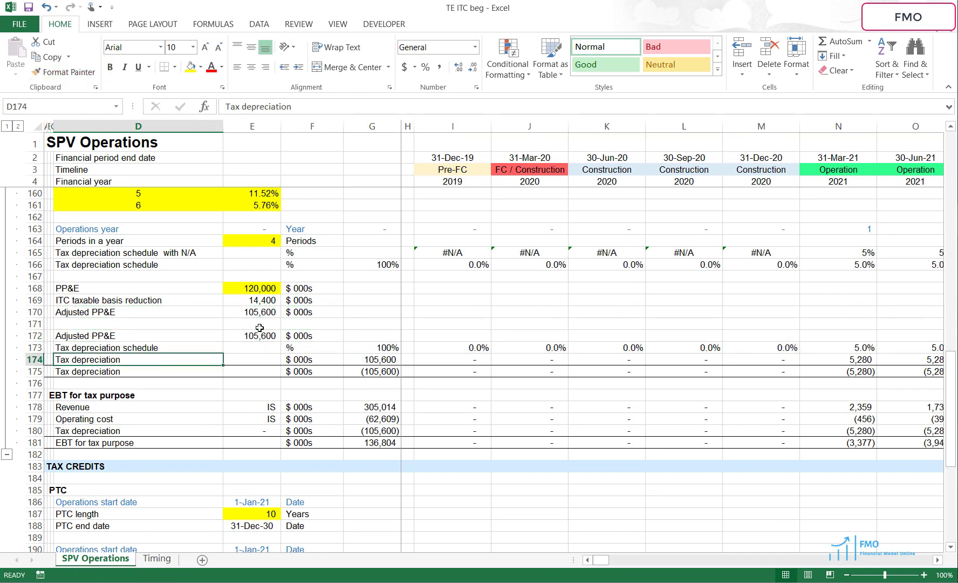
Review the ITC taxable basis reduction row and the early timeline columns.
scroll(262, 331, up, 3)
scroll(262, 331, up, 3)
drag(777, 335, 645, 335)
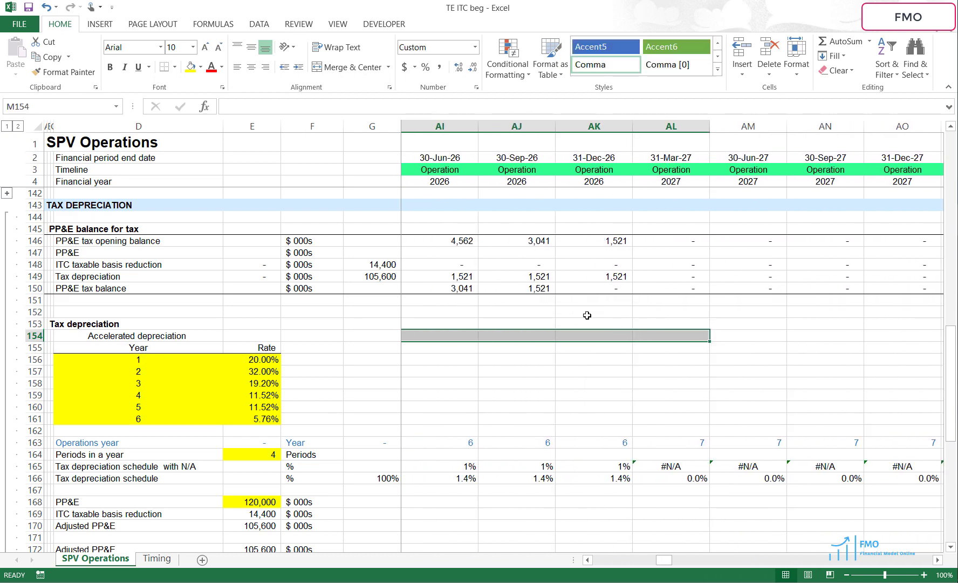
scroll(377, 369, down, 4)
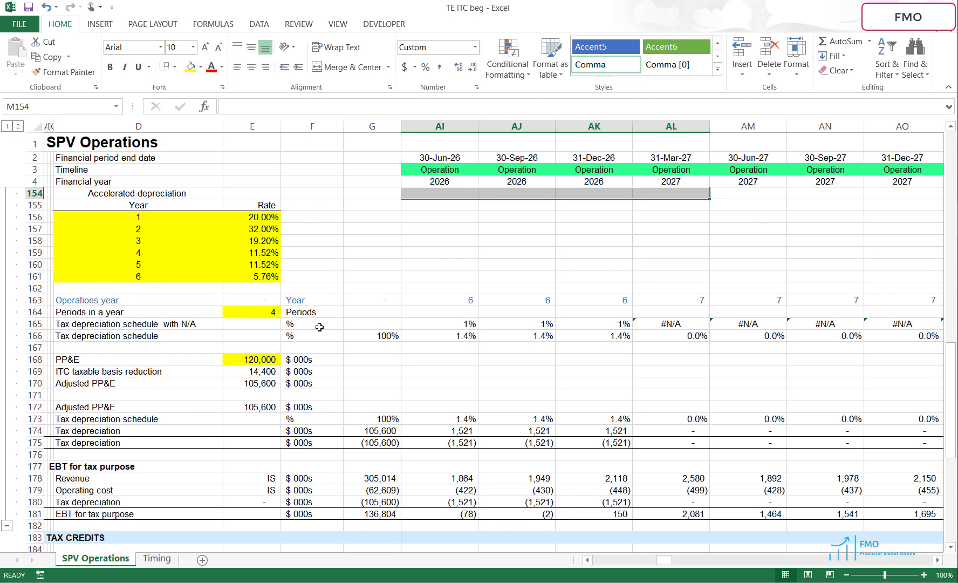
scroll(320, 327, down, 1)
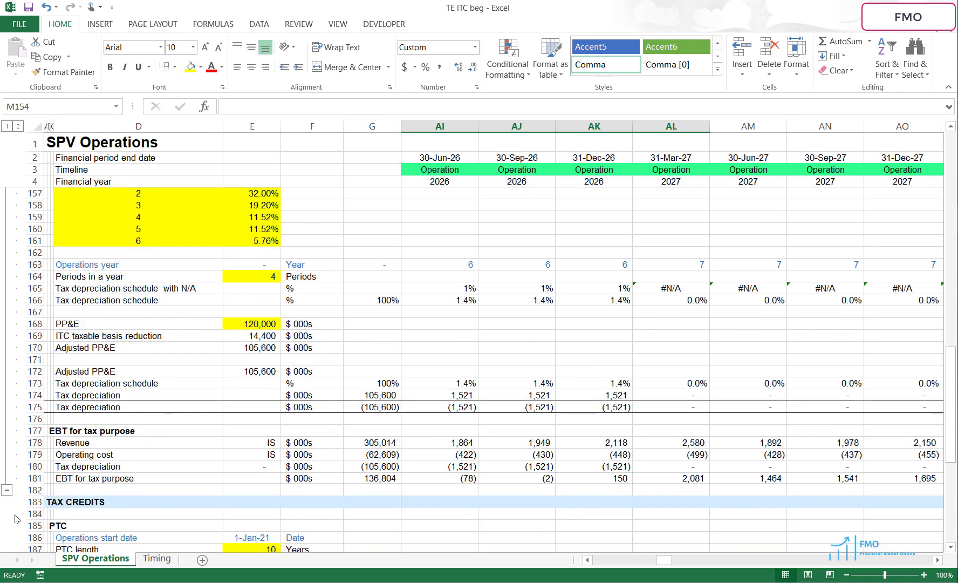
scroll(39, 503, up, 4)
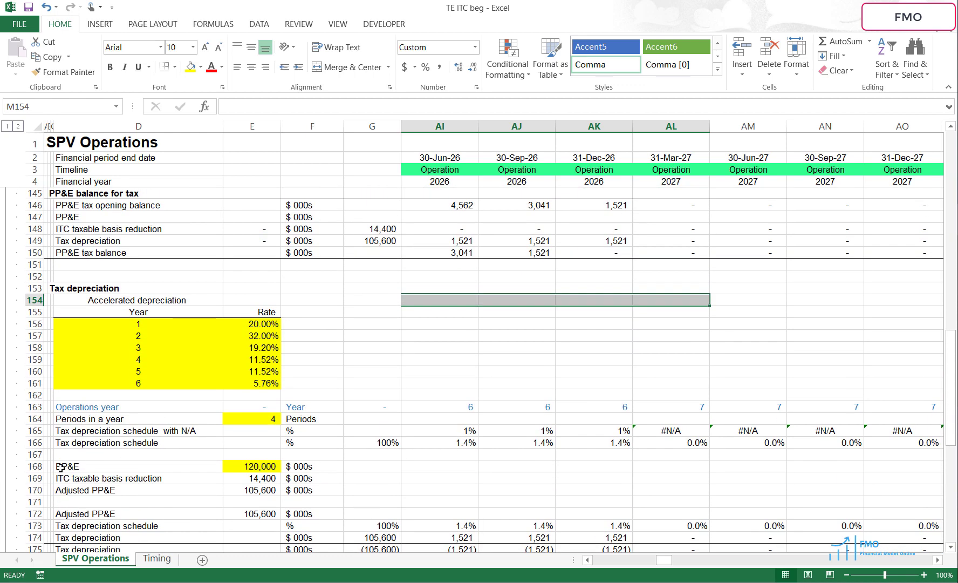
click(33, 229)
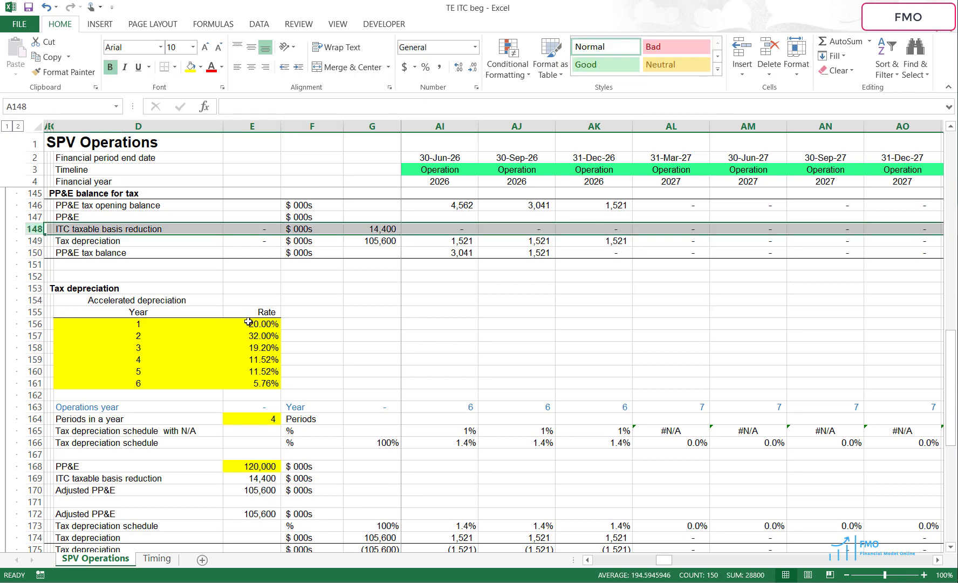
drag(372, 292, 459, 289)
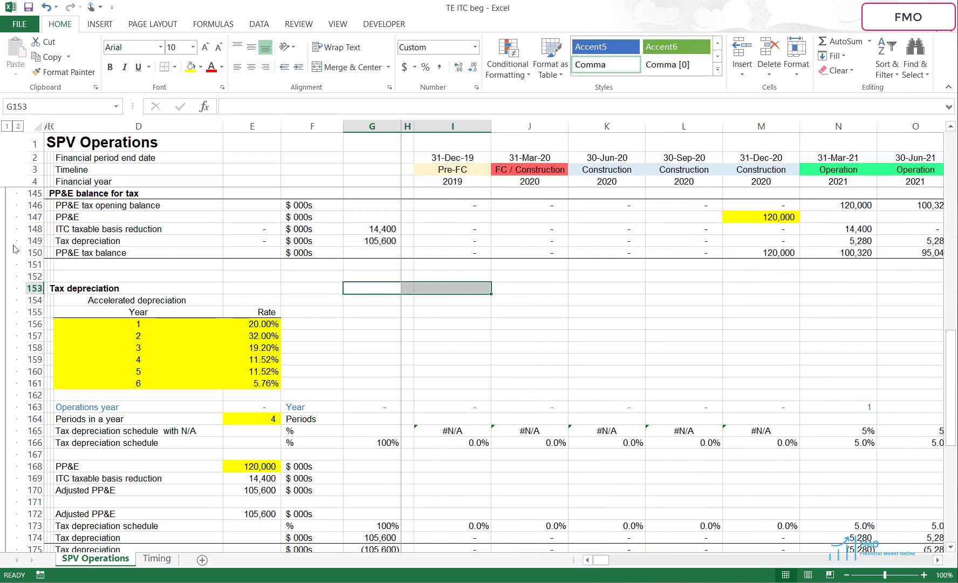
click(24, 229)
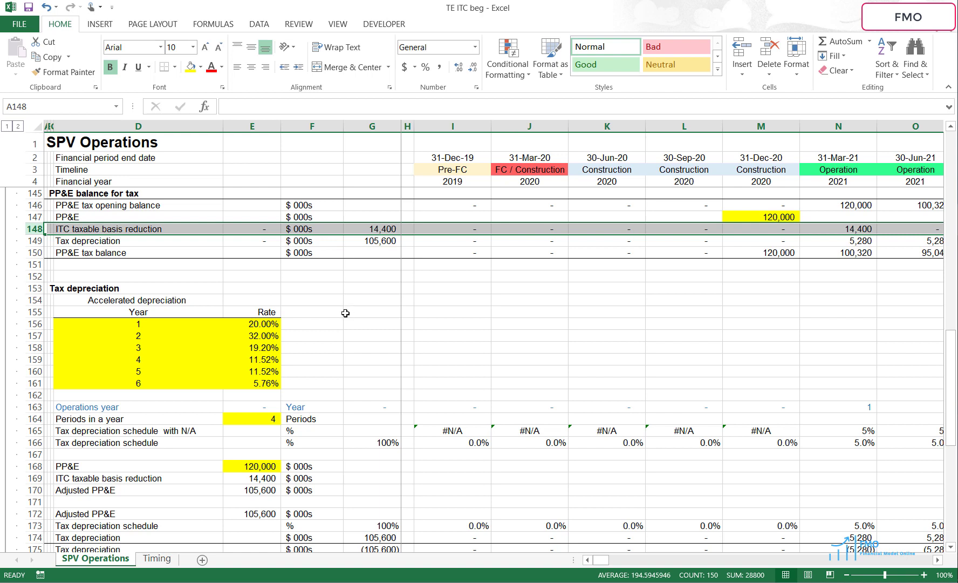
Collapse the Tax Depreciation group at row 182.
scroll(345, 313, down, 4)
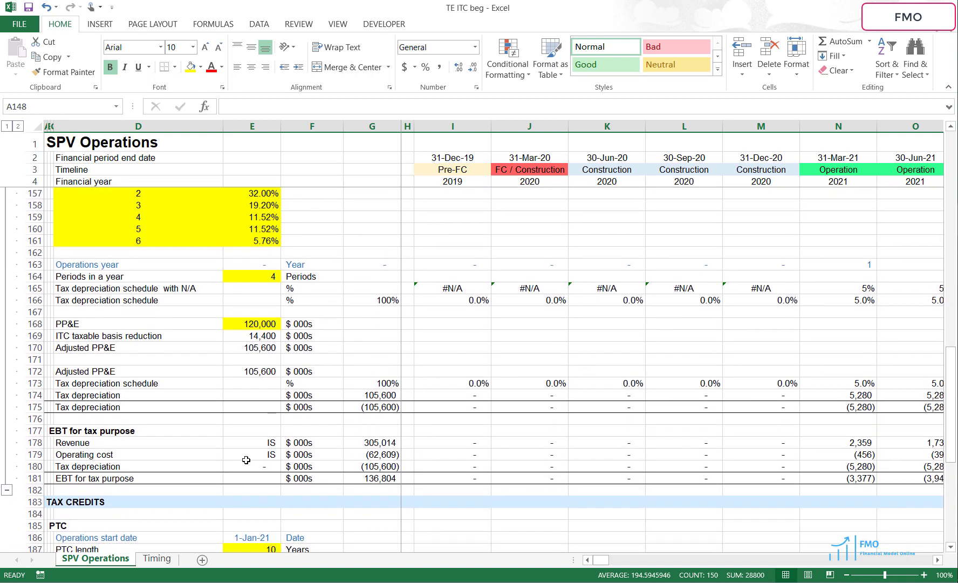
click(33, 466)
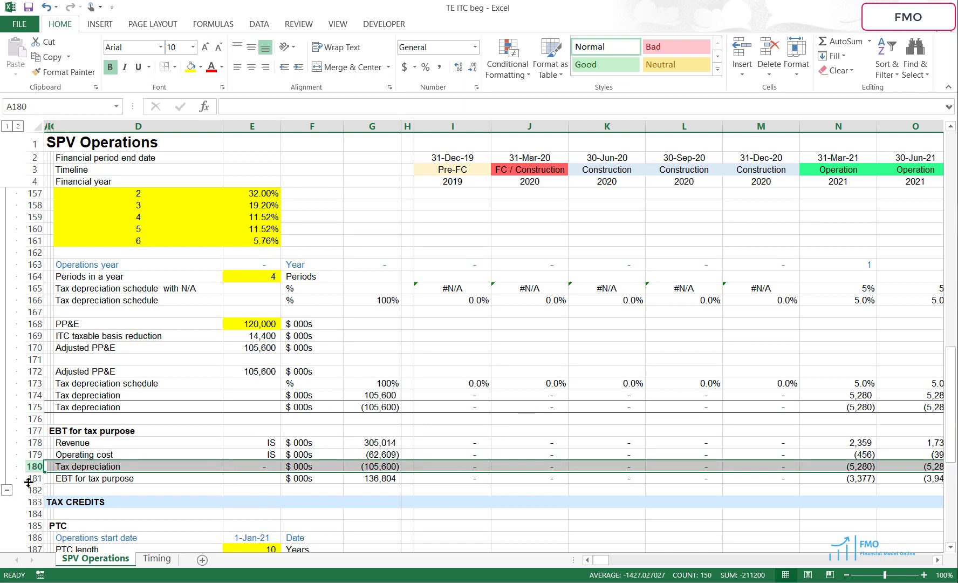
click(6, 491)
scroll(99, 397, up, 3)
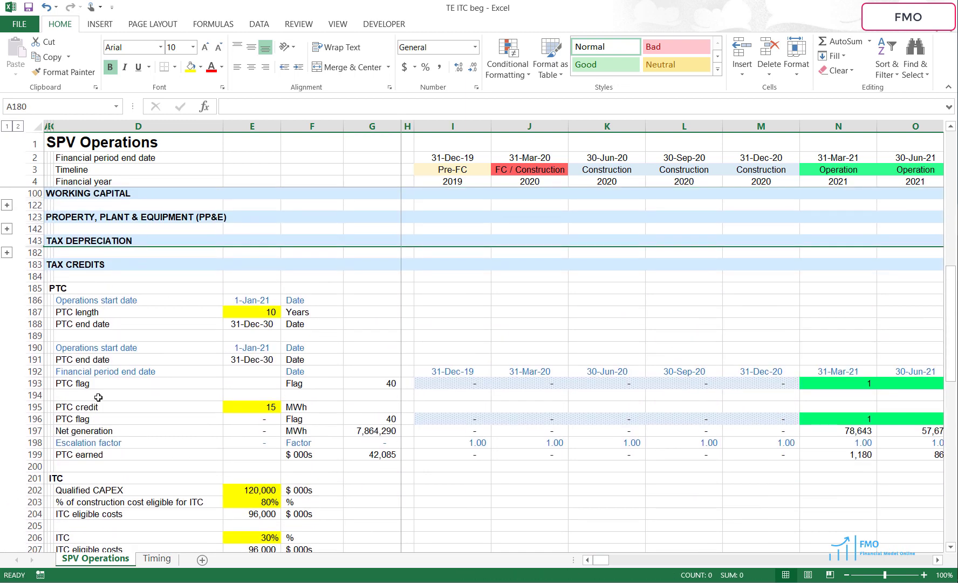
Group Tax Credits rows 184–229 with Alt+A+G and collapse the group.
click(60, 298)
scroll(97, 369, down, 5)
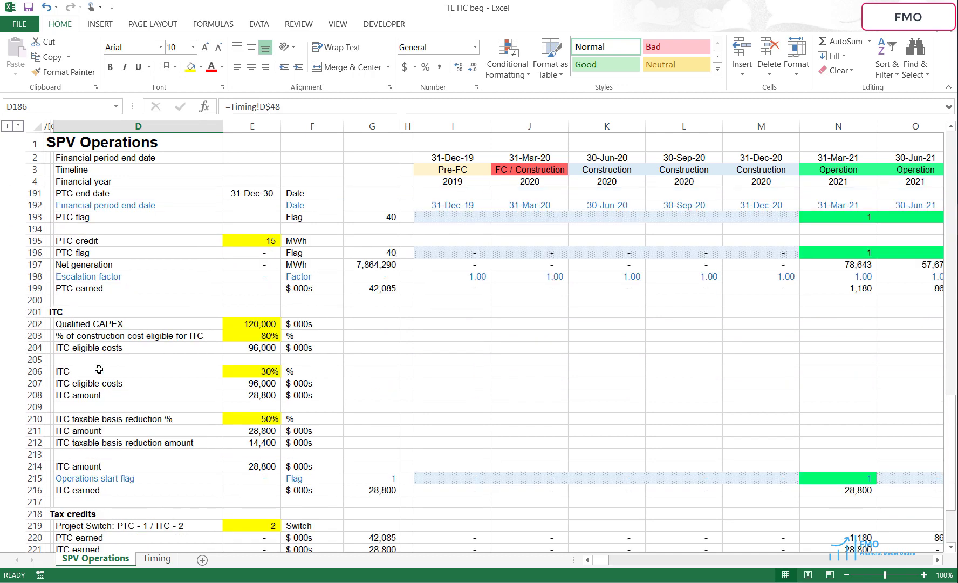
scroll(99, 369, up, 2)
scroll(99, 369, up, 1)
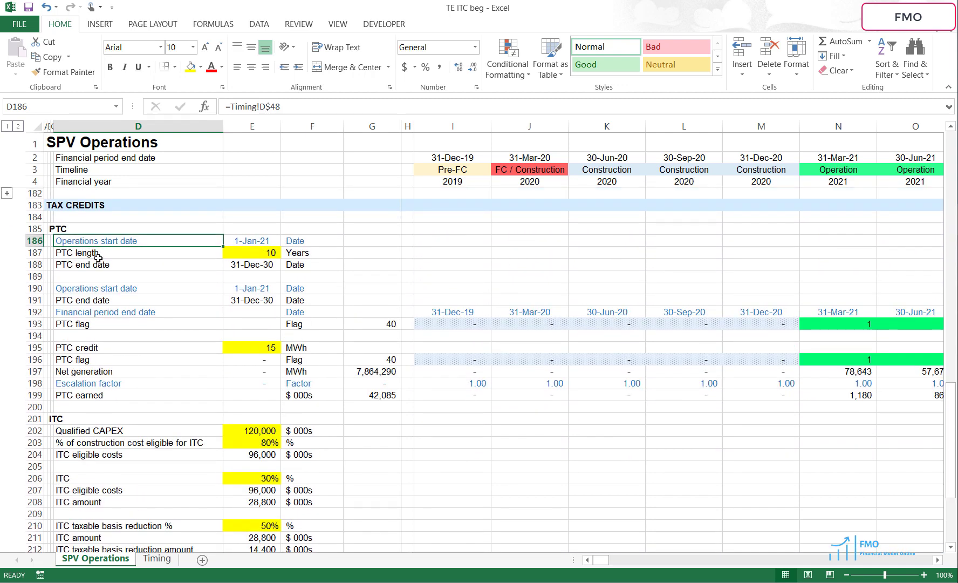
click(34, 216)
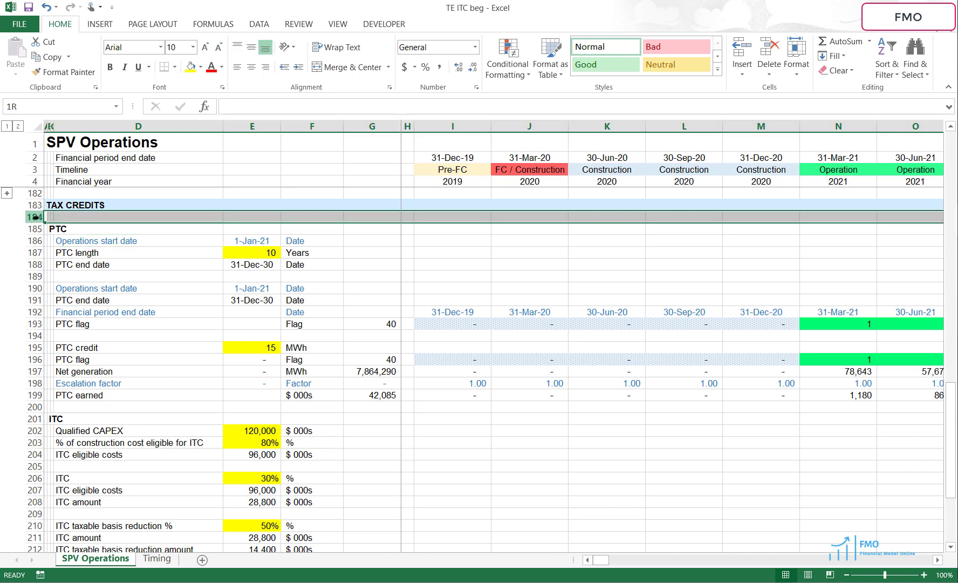
drag(38, 218, 81, 481)
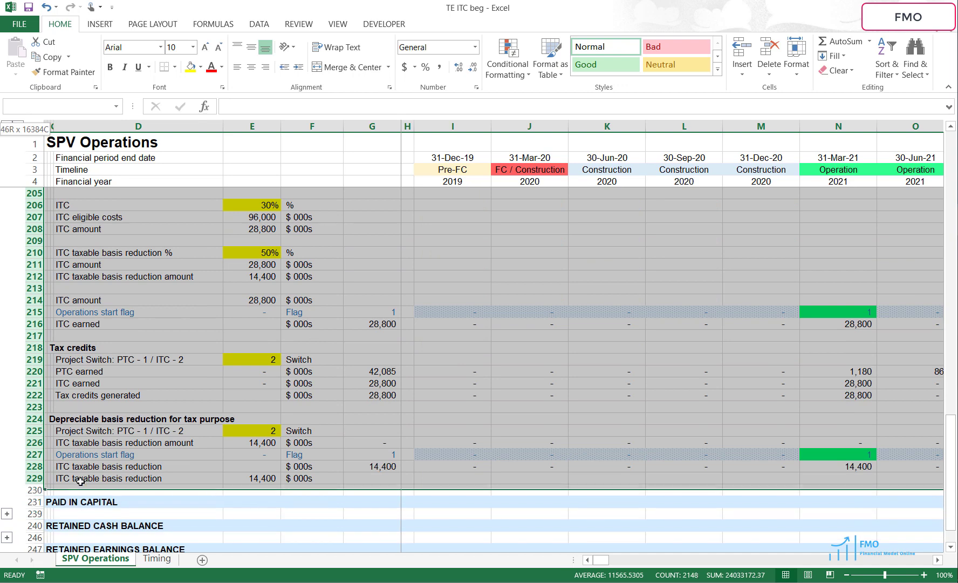
key(alt)
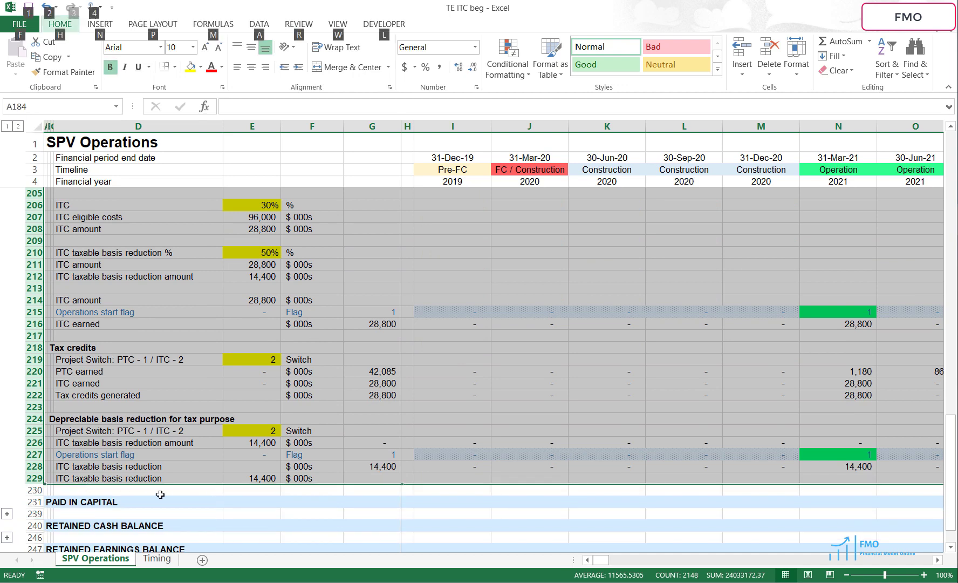
key(a)
key(g)
key(g)
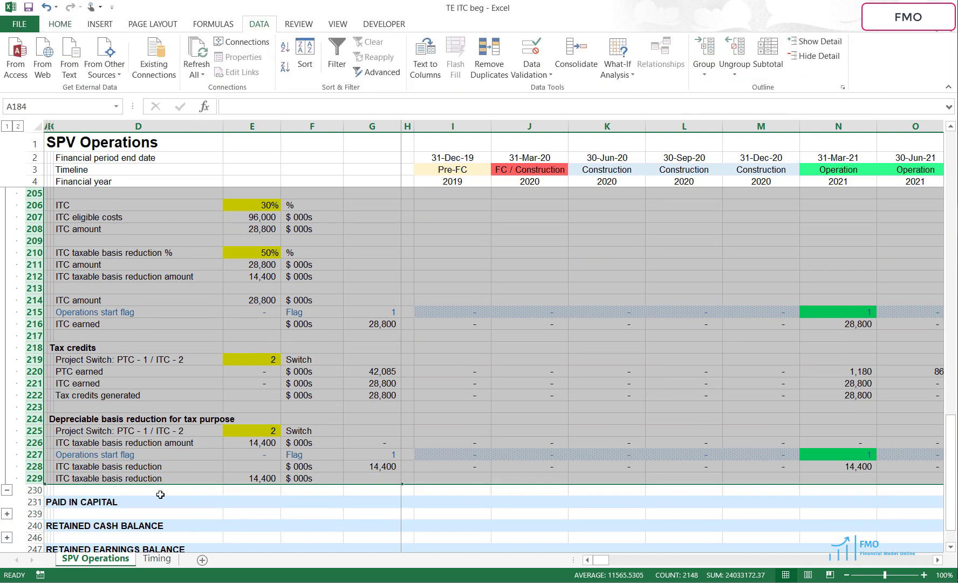
click(6, 491)
scroll(125, 472, up, 2)
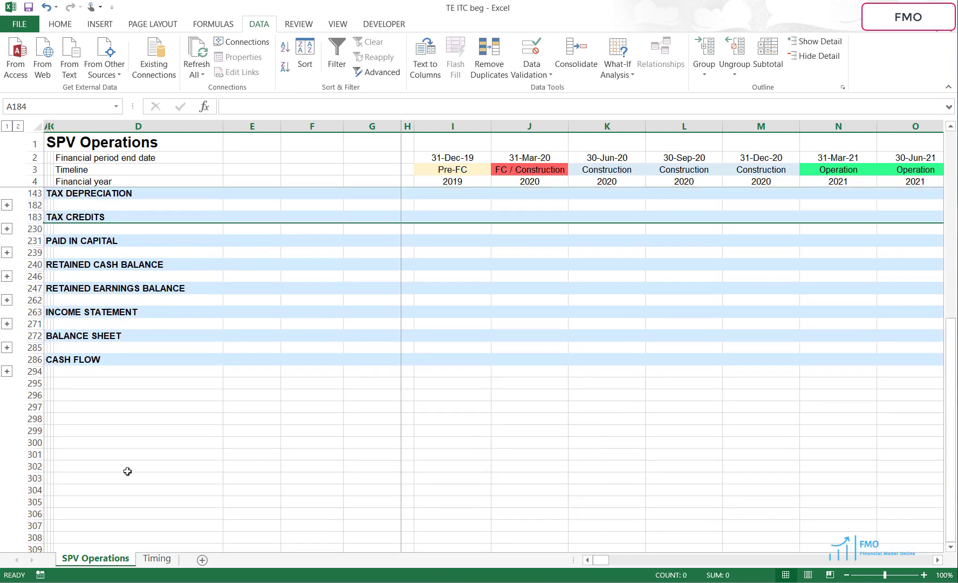